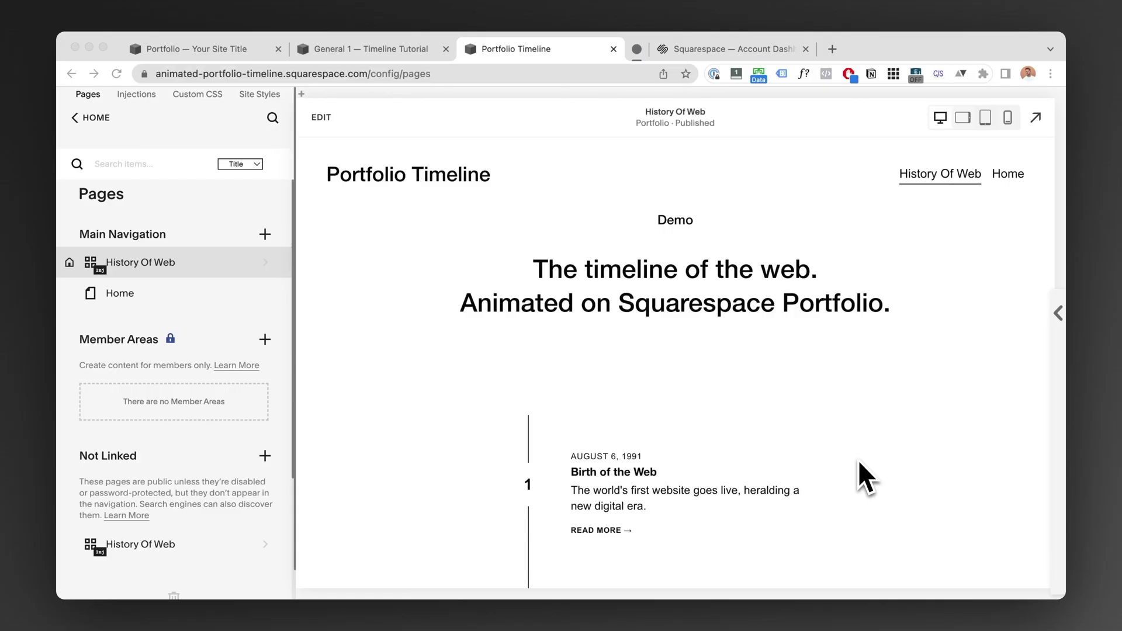
Scroll down and back up through the current page
{"action": "scroll", "coordinate": [858, 460], "scroll_direction": "down", "scroll_amount": 1}
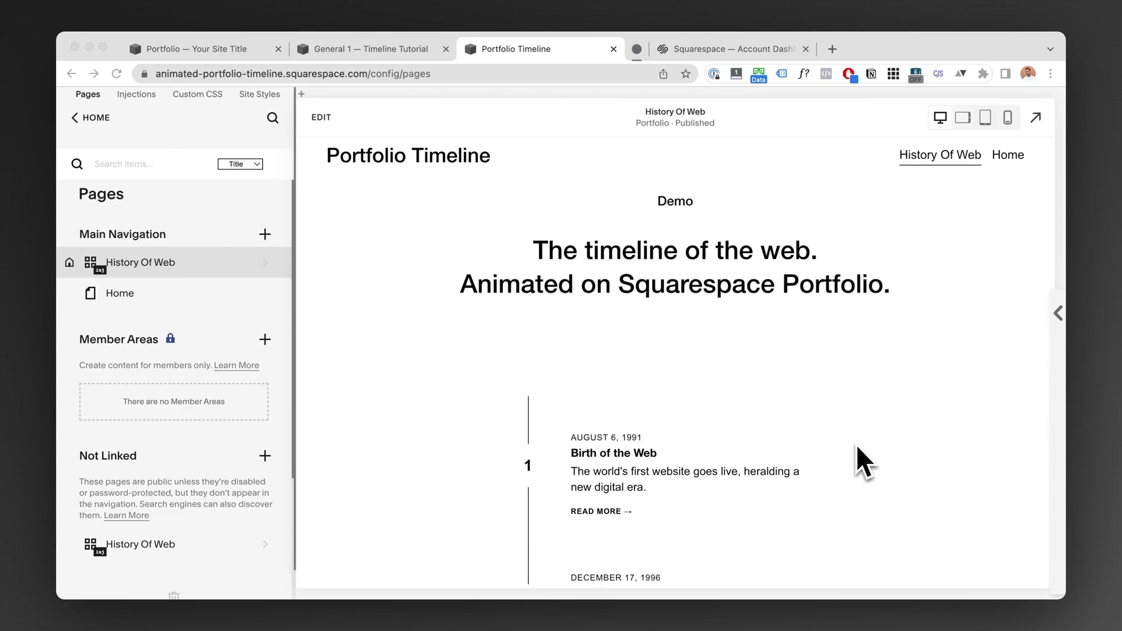
{"action": "scroll", "coordinate": [857, 444], "scroll_direction": "down", "scroll_amount": 1}
{"action": "scroll", "coordinate": [857, 445], "scroll_direction": "down", "scroll_amount": 5}
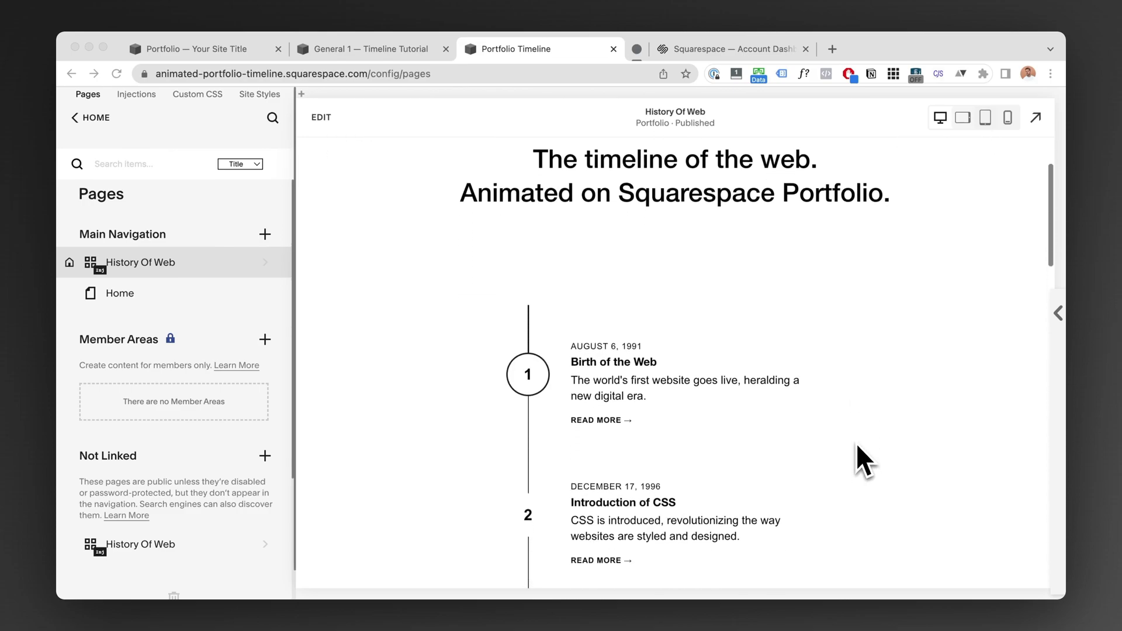
{"action": "scroll", "coordinate": [857, 443], "scroll_direction": "down", "scroll_amount": 3}
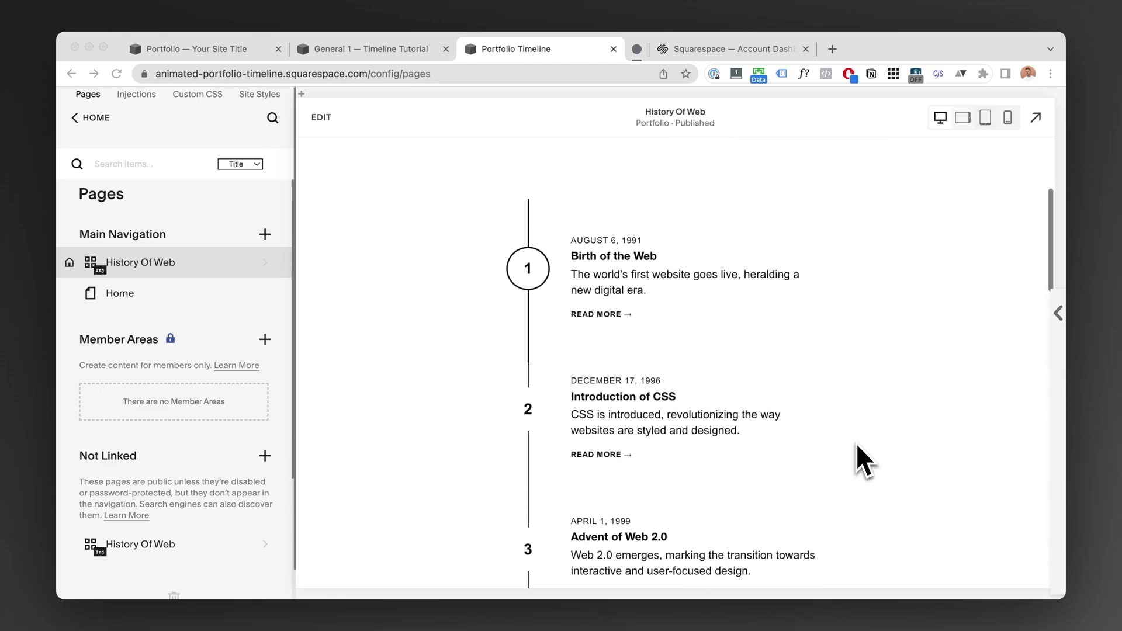
{"action": "scroll", "coordinate": [857, 443], "scroll_direction": "down", "scroll_amount": 3}
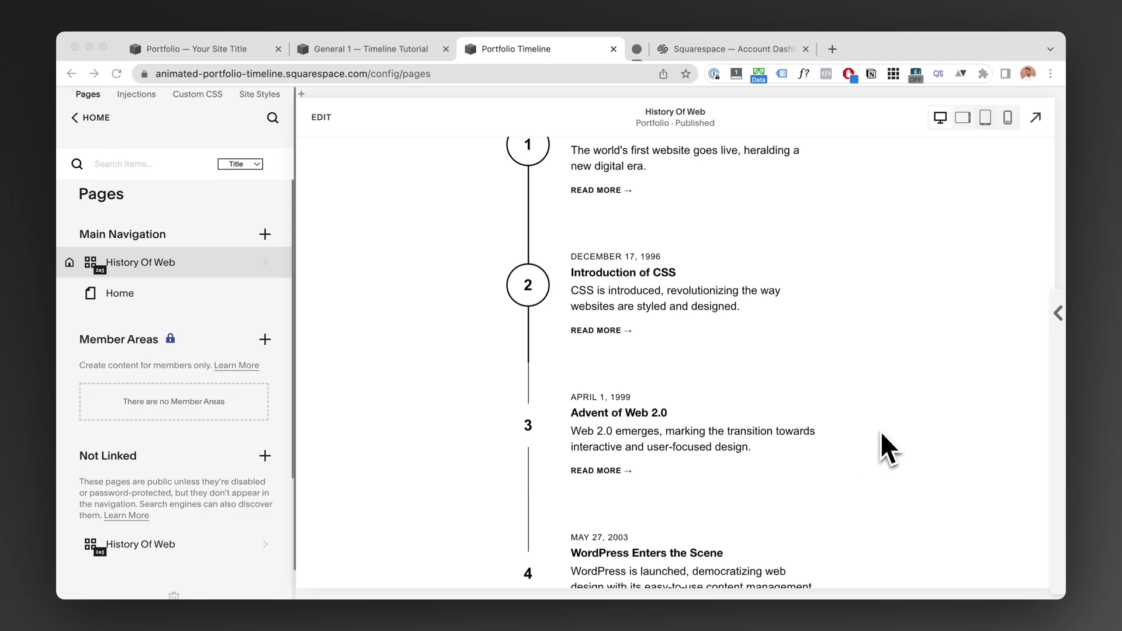
{"action": "scroll", "coordinate": [881, 431], "scroll_direction": "up", "scroll_amount": 3}
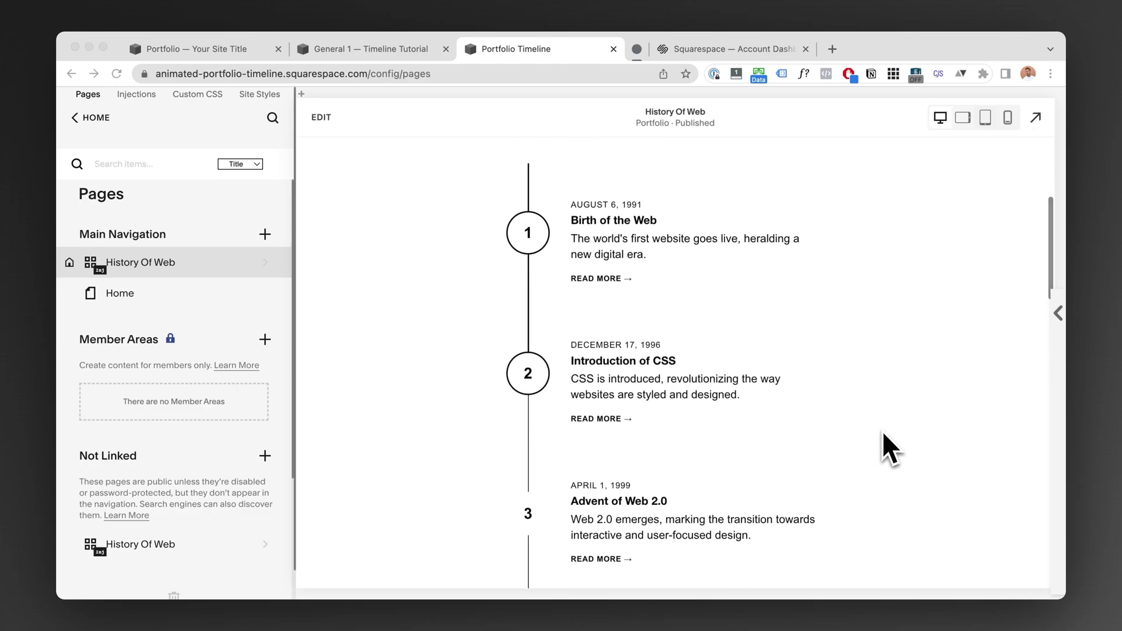
{"action": "scroll", "coordinate": [882, 430], "scroll_direction": "up", "scroll_amount": 1}
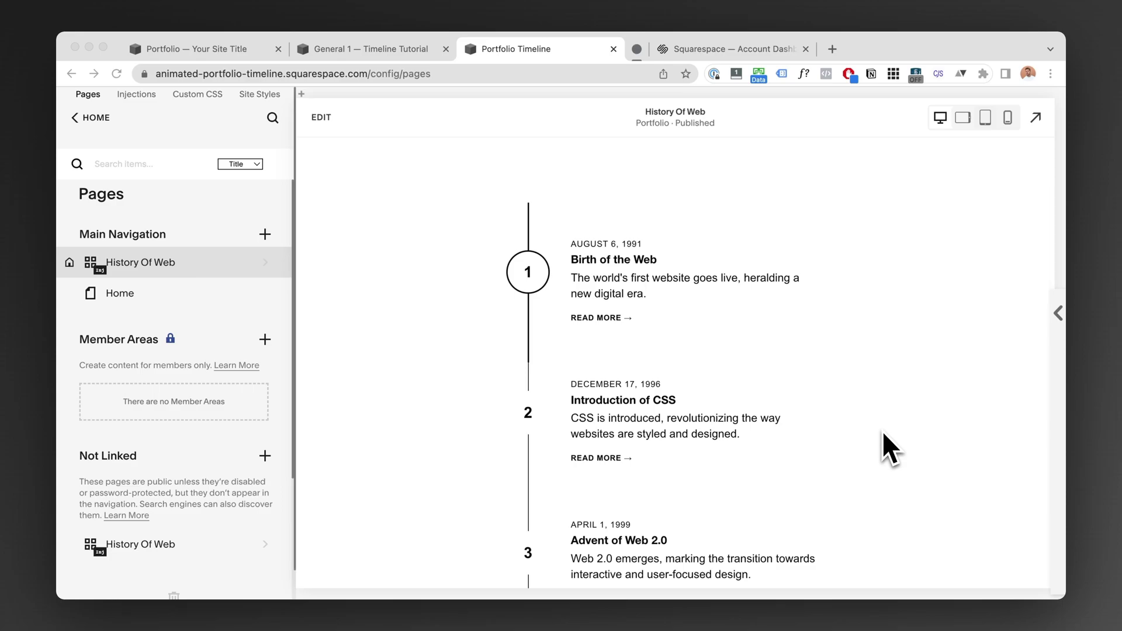
{"action": "scroll", "coordinate": [882, 430], "scroll_direction": "up", "scroll_amount": 1}
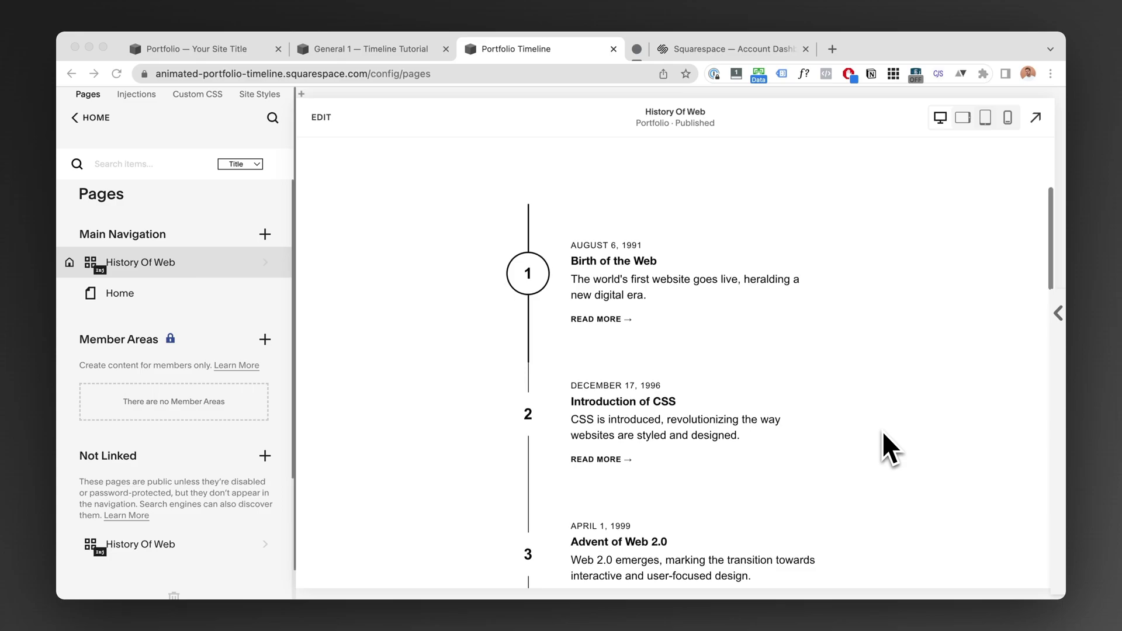
{"action": "scroll", "coordinate": [883, 432], "scroll_direction": "up", "scroll_amount": 1}
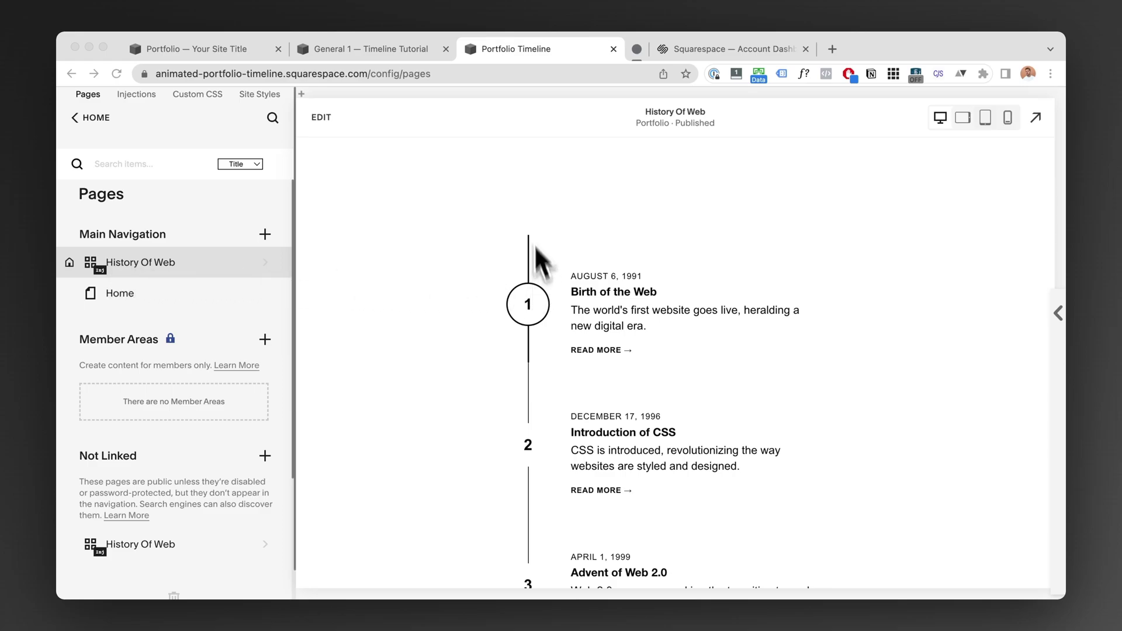
Switch to the Timeline Tutorial site and hide its private-site banner
{"action": "left_click", "coordinate": [403, 57]}
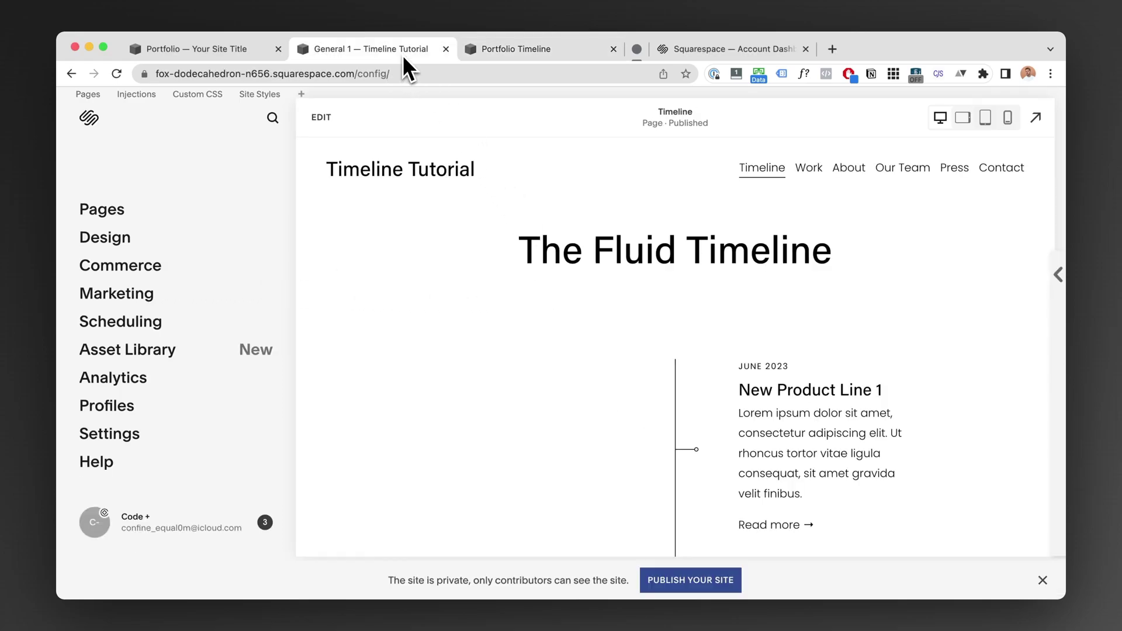
{"action": "scroll", "coordinate": [744, 401], "scroll_direction": "down", "scroll_amount": 1}
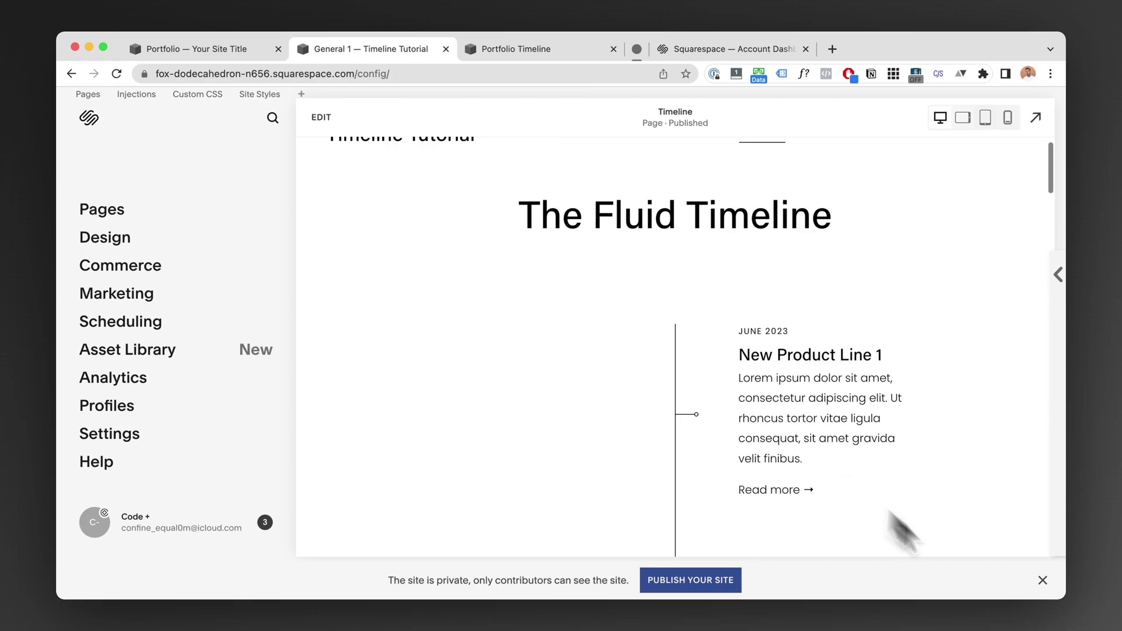
{"action": "left_click", "coordinate": [1044, 582]}
{"action": "left_click", "coordinate": [988, 567]}
{"action": "scroll", "coordinate": [777, 338], "scroll_direction": "down", "scroll_amount": 1}
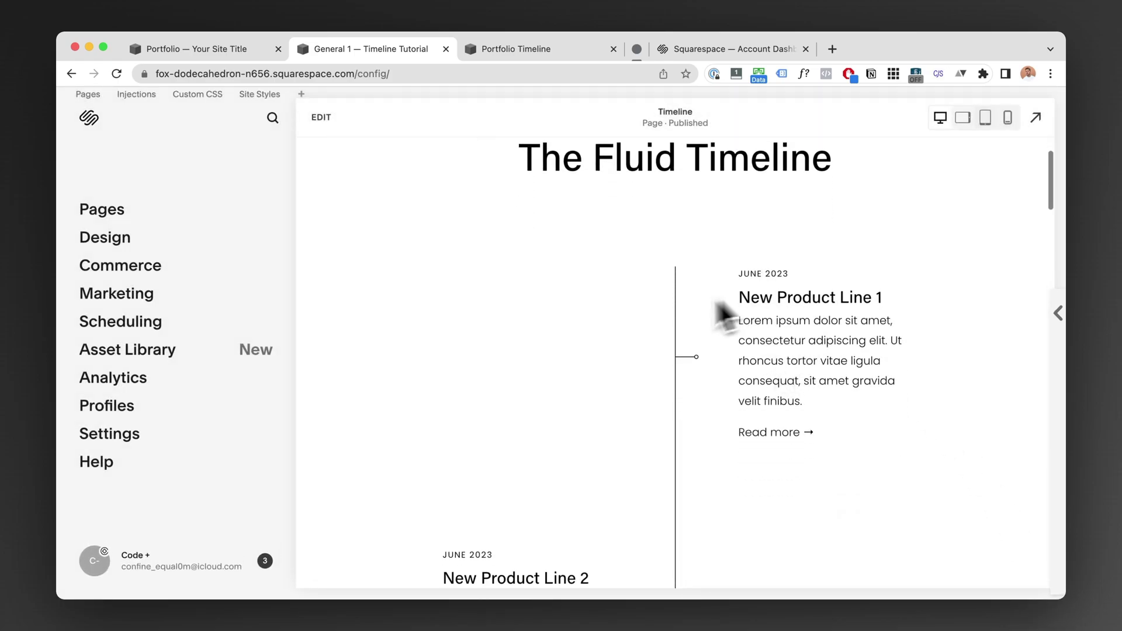
{"action": "scroll", "coordinate": [736, 334], "scroll_direction": "down", "scroll_amount": 1}
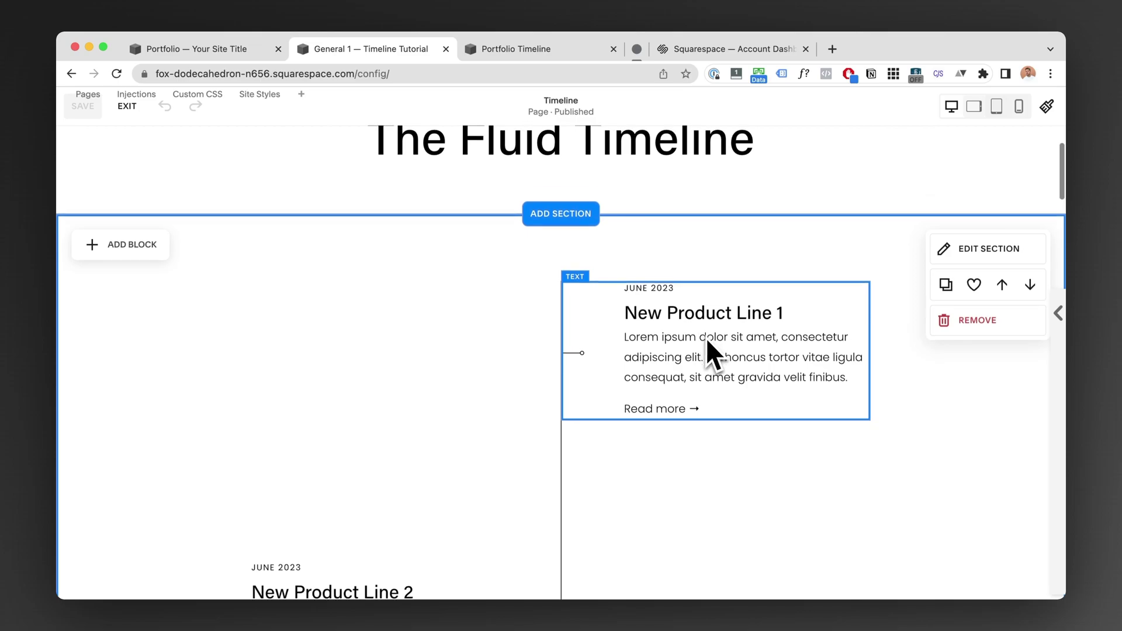
Move the New Product Line 1 card right and down, then return it beside the timeline
{"action": "scroll", "coordinate": [643, 327], "scroll_direction": "down", "scroll_amount": 1}
{"action": "scroll", "coordinate": [403, 406], "scroll_direction": "down", "scroll_amount": 5}
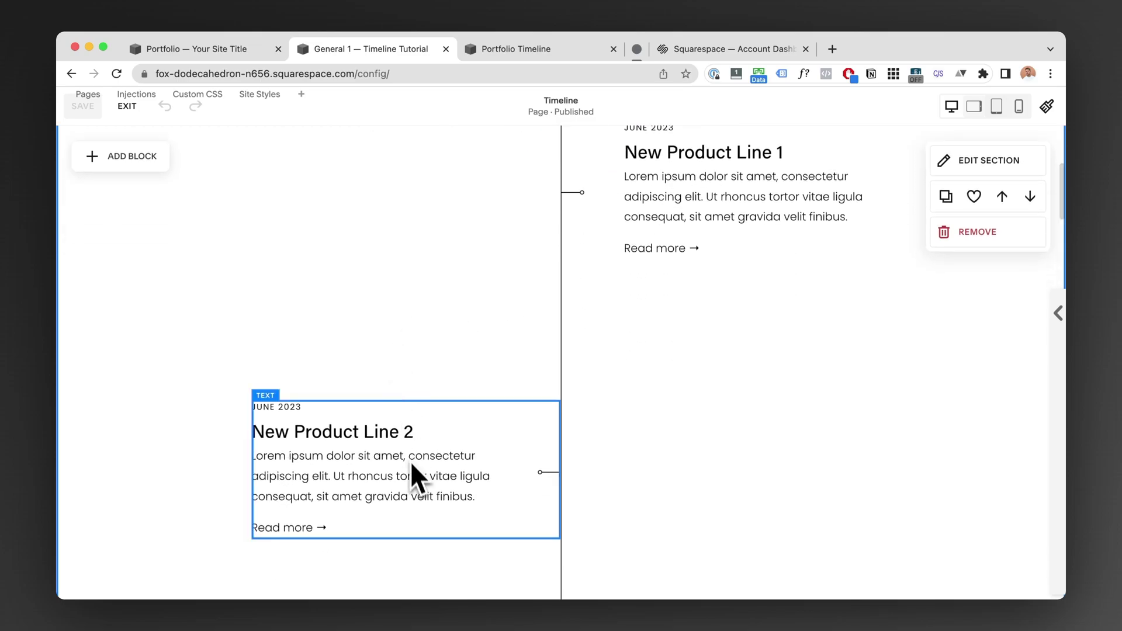
{"action": "left_click", "coordinate": [689, 400]}
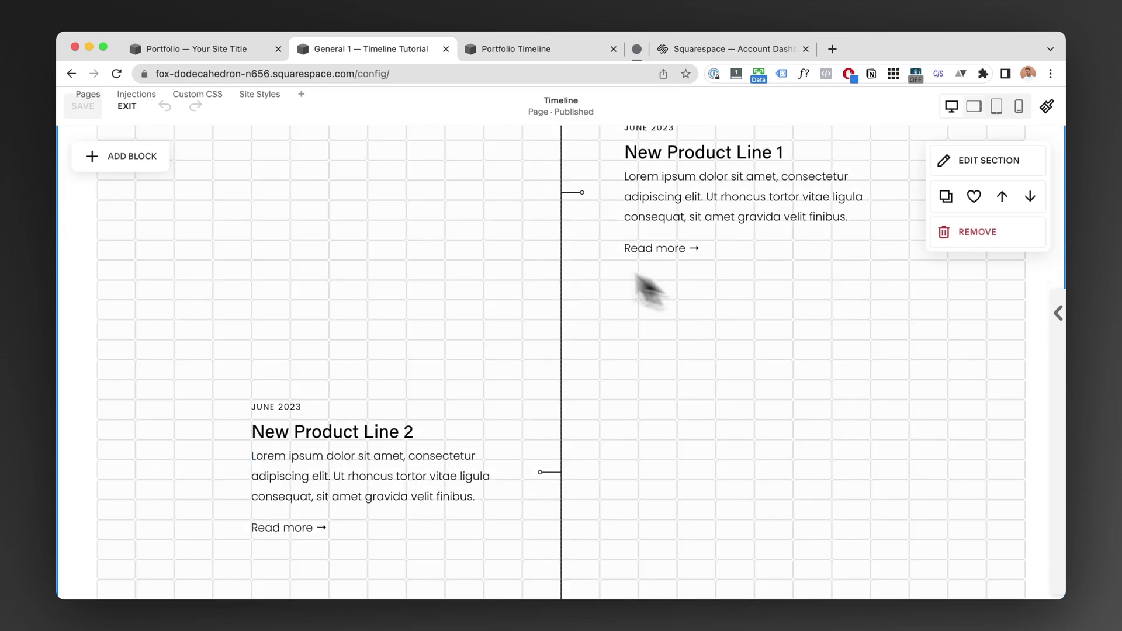
{"action": "scroll", "coordinate": [708, 246], "scroll_direction": "up", "scroll_amount": 3}
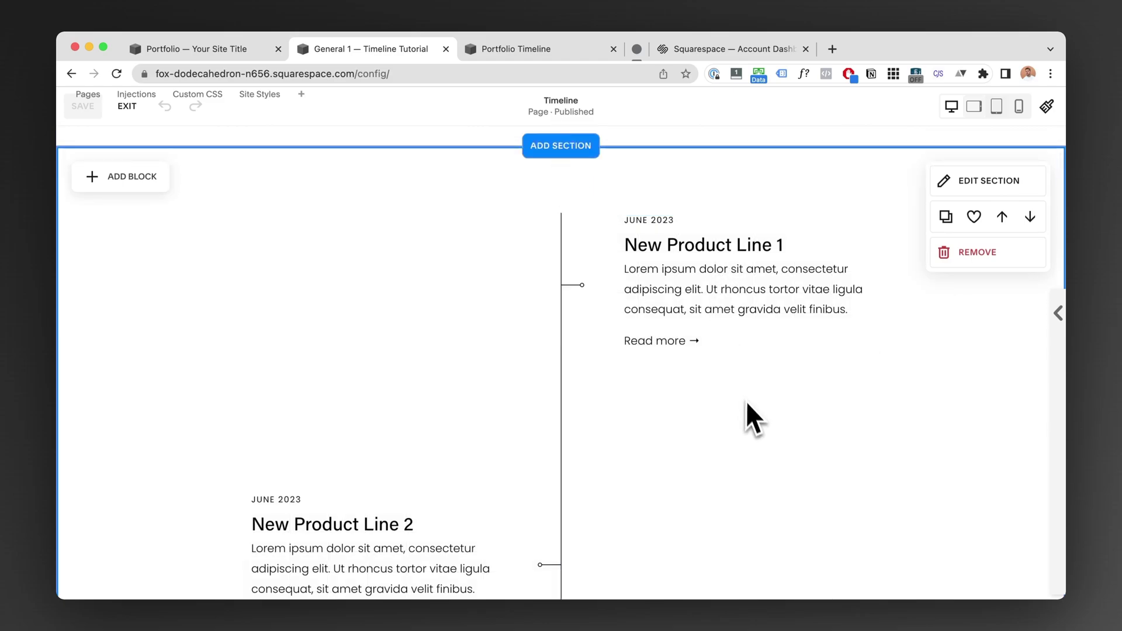
{"action": "left_click_drag", "start_coordinate": [734, 318], "coordinate": [773, 378]}
{"action": "left_click", "coordinate": [983, 345]}
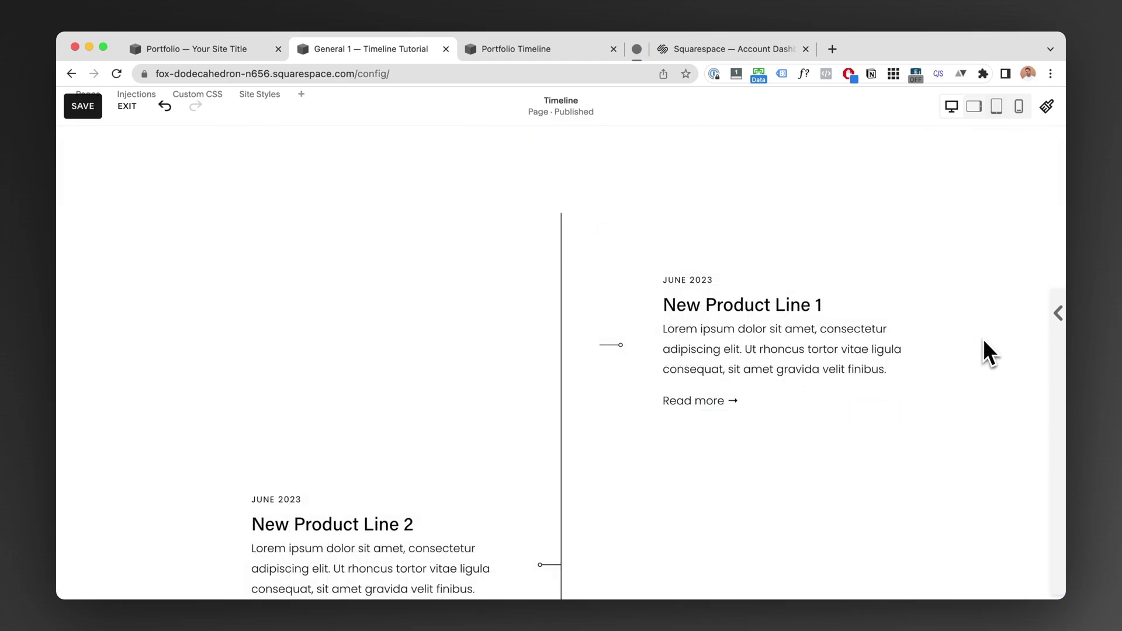
{"action": "left_click_drag", "start_coordinate": [879, 345], "coordinate": [833, 269]}
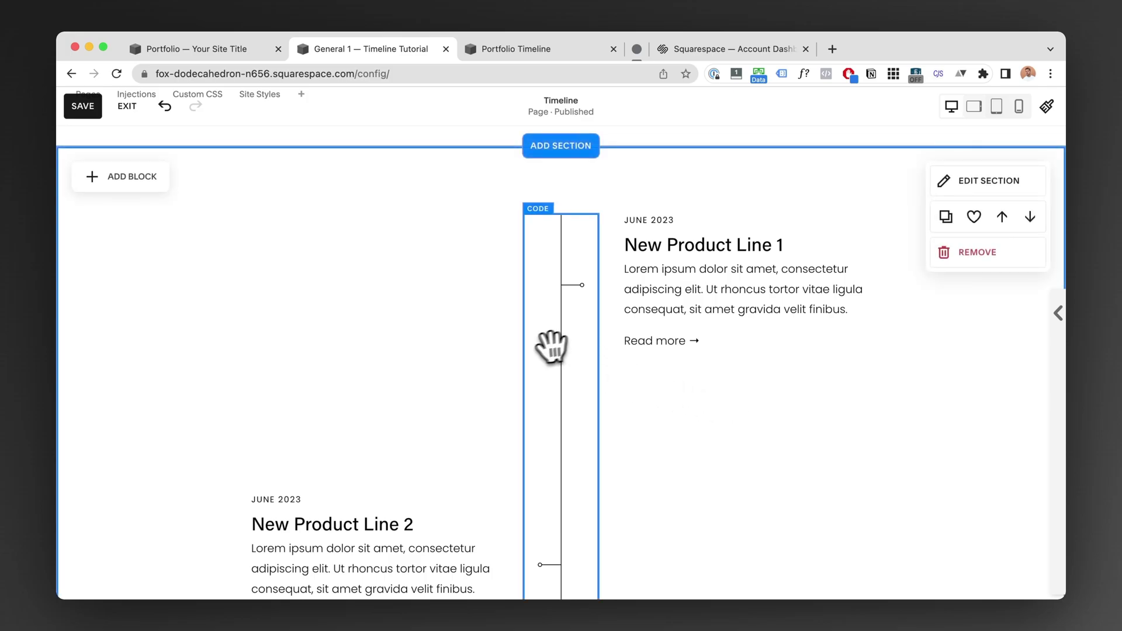
Shorten the vertical timeline line from the top, then stretch it back to full length
{"action": "left_click", "coordinate": [563, 298]}
{"action": "left_click_drag", "start_coordinate": [561, 215], "coordinate": [634, 426]}
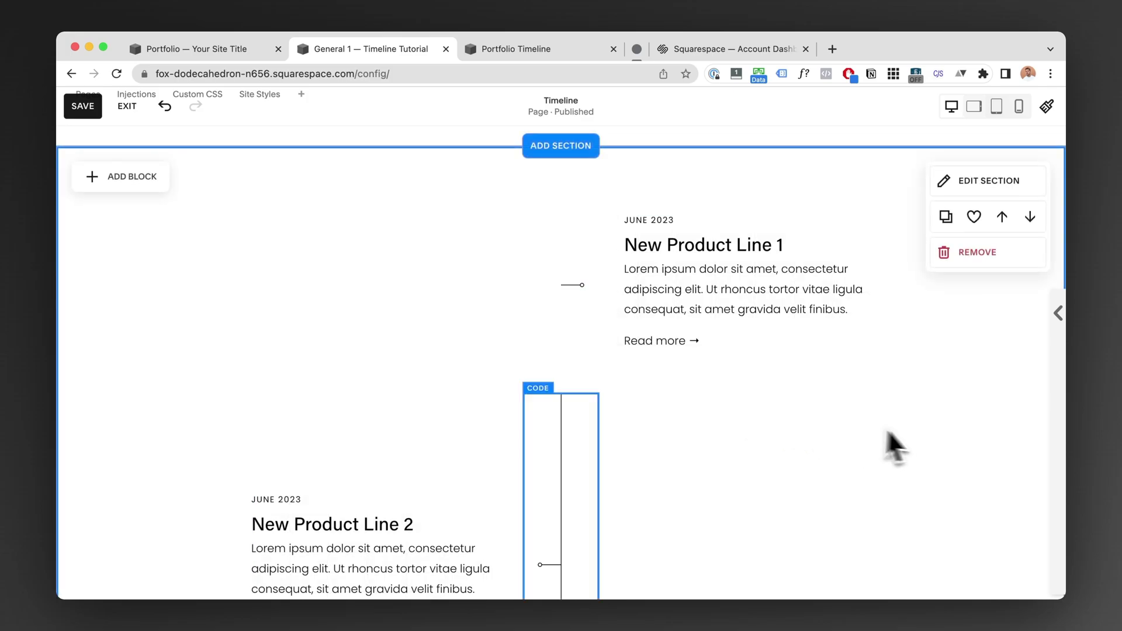
{"action": "left_click", "coordinate": [589, 443]}
{"action": "left_click_drag", "start_coordinate": [562, 394], "coordinate": [553, 215]}
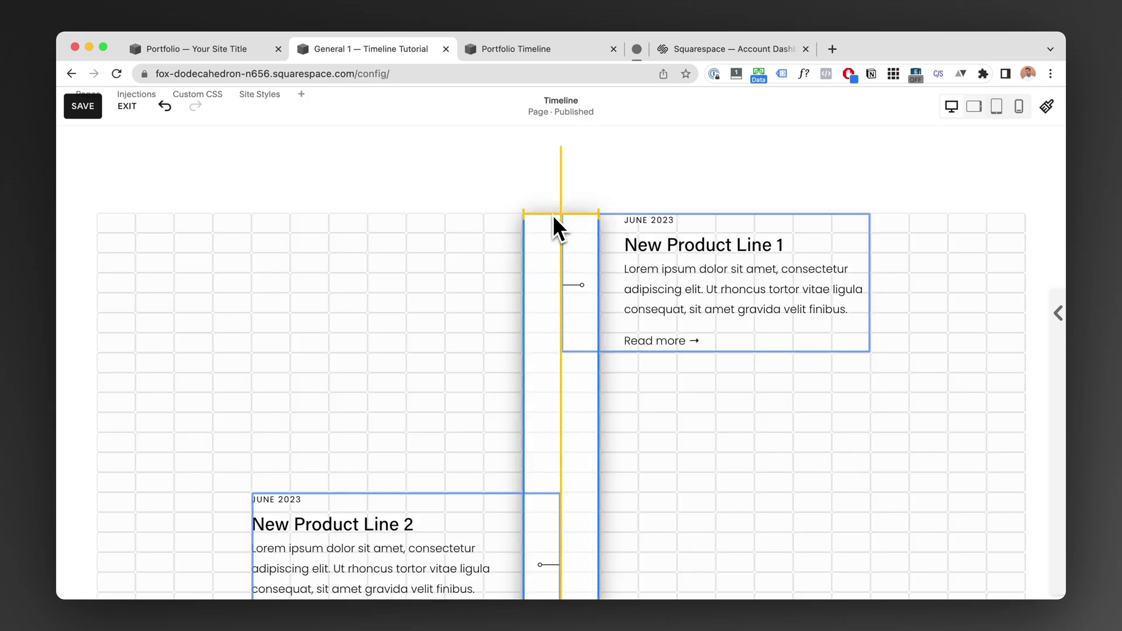
{"action": "left_click", "coordinate": [731, 347]}
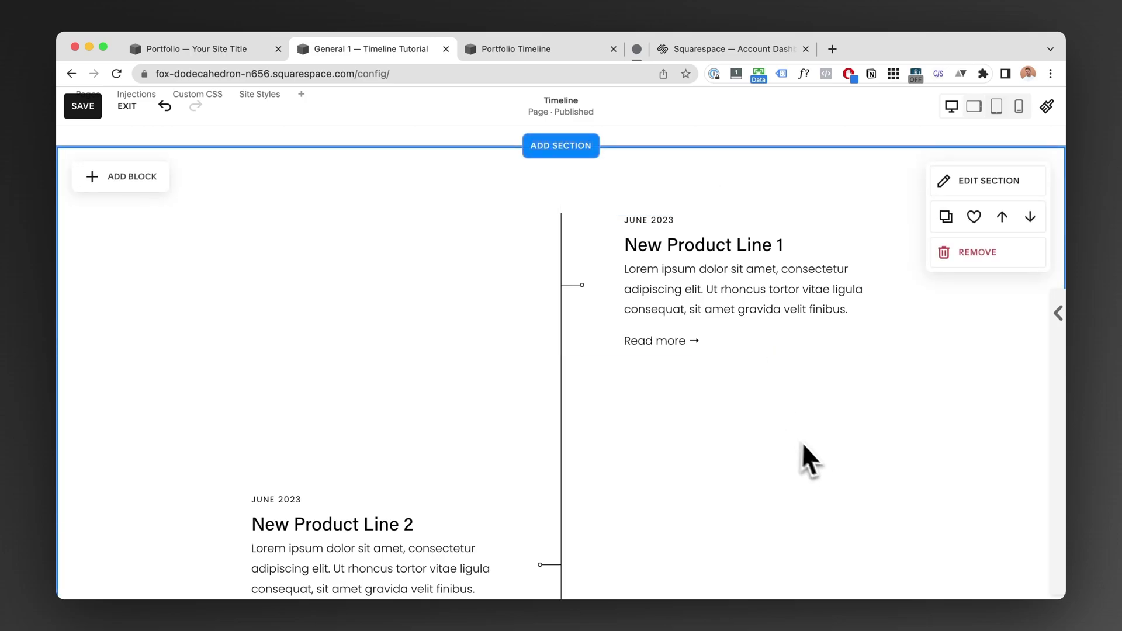
Shift and widen the New Product Line 1 card, then undo the widening
{"action": "left_click_drag", "start_coordinate": [808, 316], "coordinate": [881, 292]}
{"action": "left_click_drag", "start_coordinate": [949, 321], "coordinate": [786, 292]}
{"action": "left_click_drag", "start_coordinate": [871, 283], "coordinate": [985, 298]}
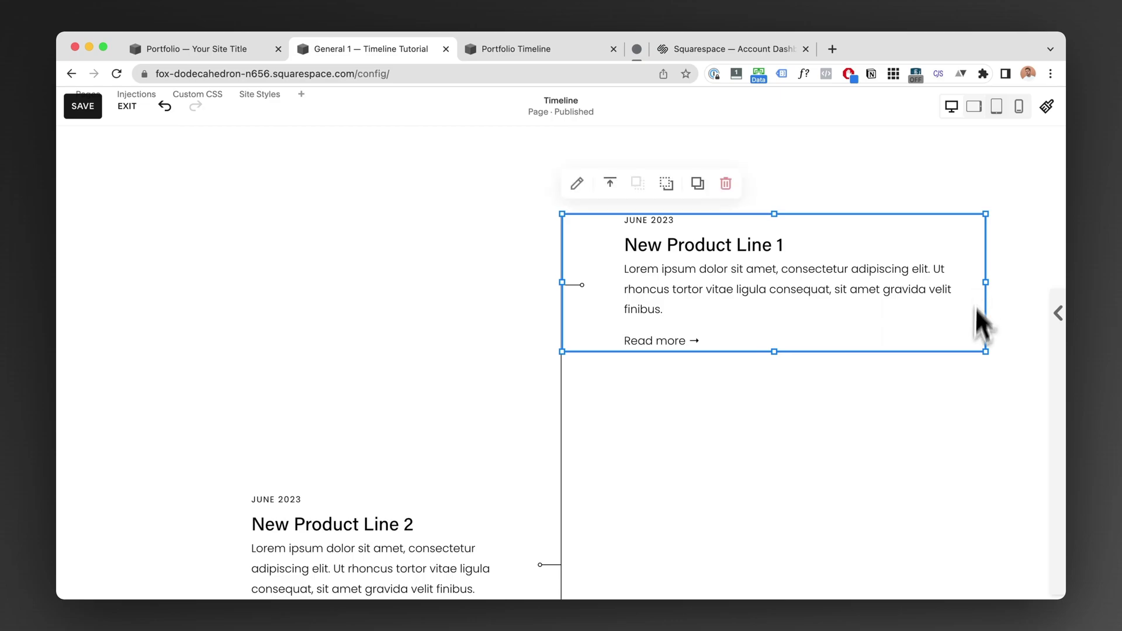
{"action": "left_click", "coordinate": [978, 313]}
{"action": "key", "text": "super+z"}
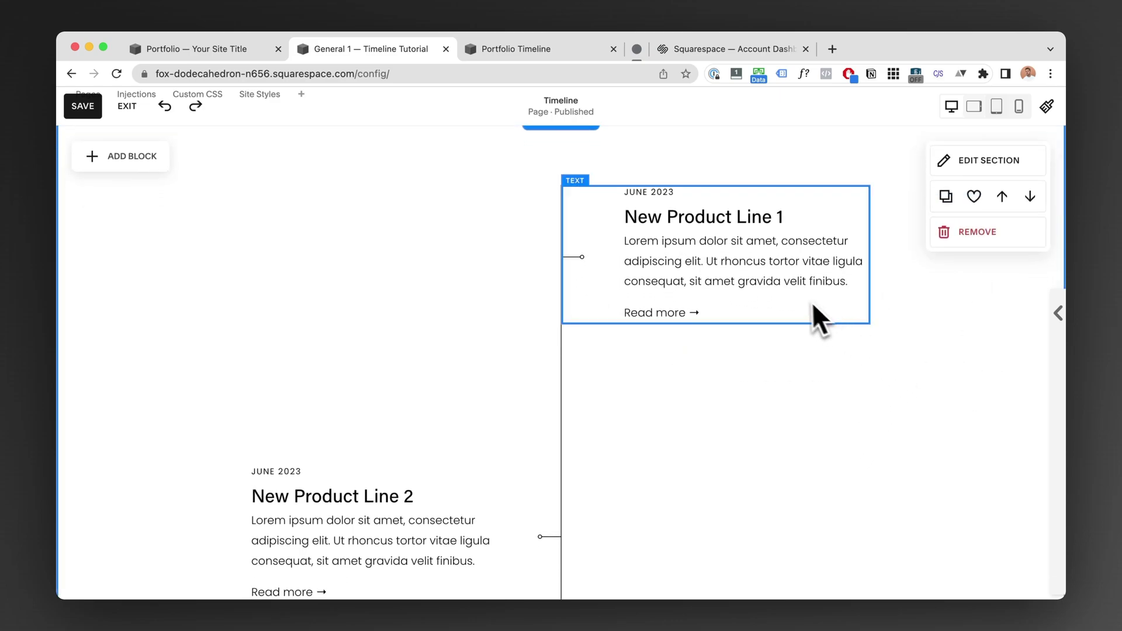
Widen the New Product Line 3 text block to the right and reduce its height
{"action": "scroll", "coordinate": [807, 308], "scroll_direction": "down", "scroll_amount": 2}
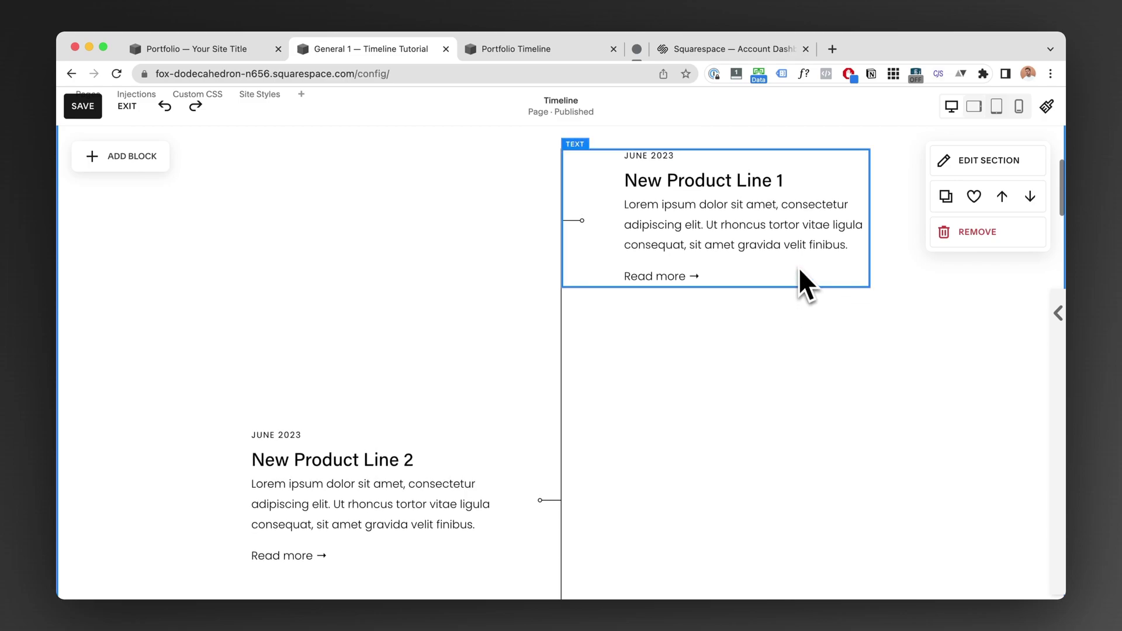
{"action": "scroll", "coordinate": [798, 269], "scroll_direction": "down", "scroll_amount": 1}
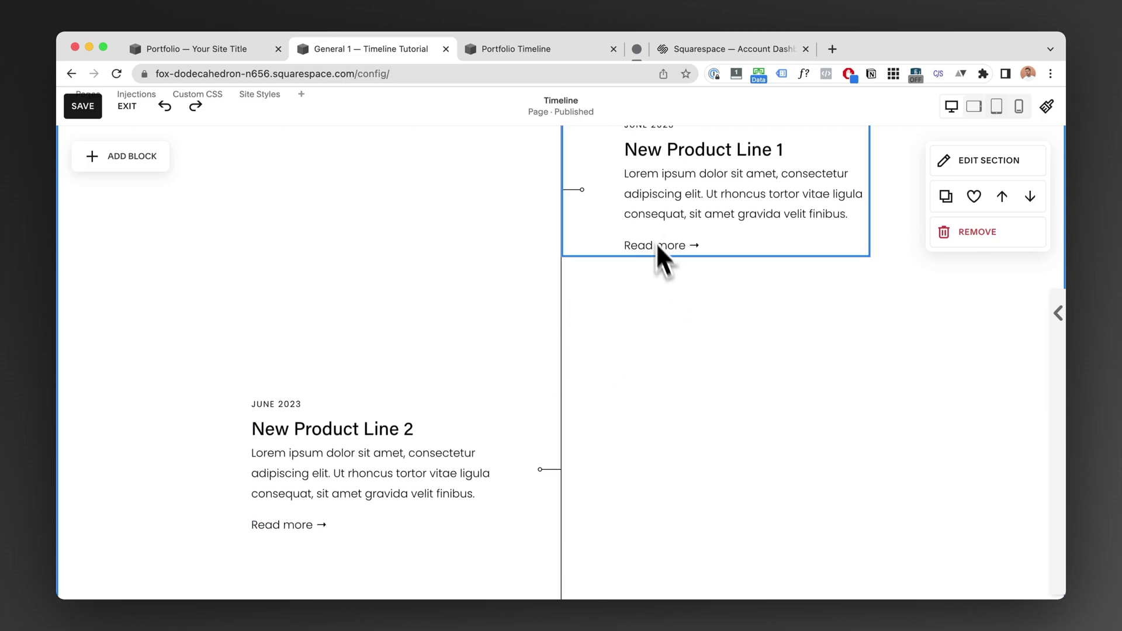
{"action": "scroll", "coordinate": [605, 441], "scroll_direction": "down", "scroll_amount": 2}
{"action": "scroll", "coordinate": [603, 424], "scroll_direction": "down", "scroll_amount": 1}
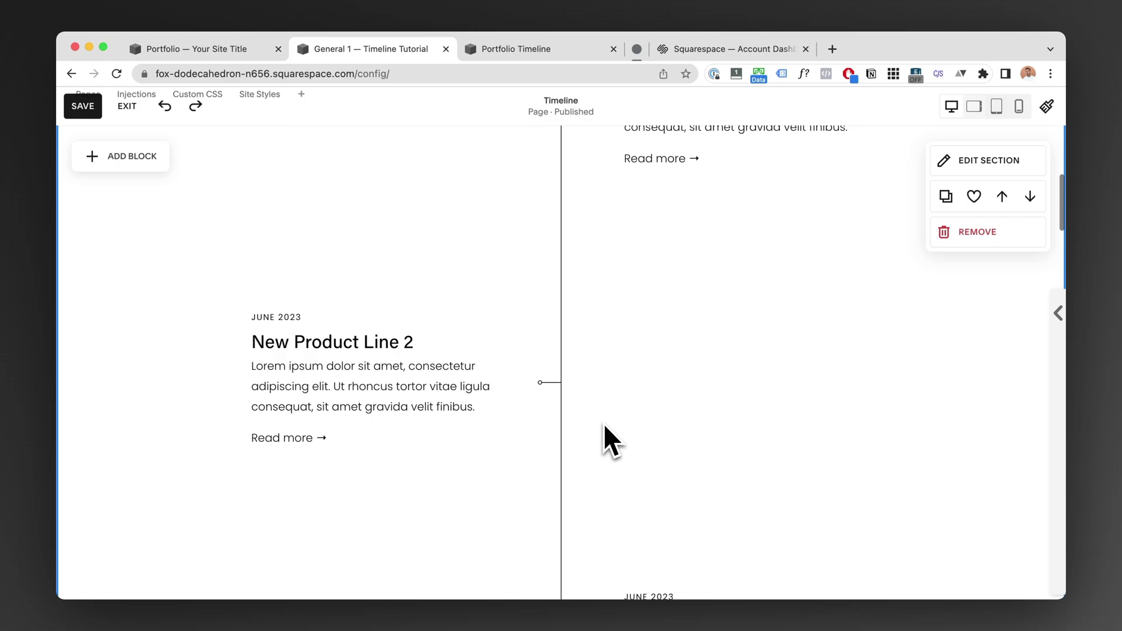
{"action": "scroll", "coordinate": [604, 424], "scroll_direction": "up", "scroll_amount": 1}
{"action": "scroll", "coordinate": [526, 408], "scroll_direction": "down", "scroll_amount": 7}
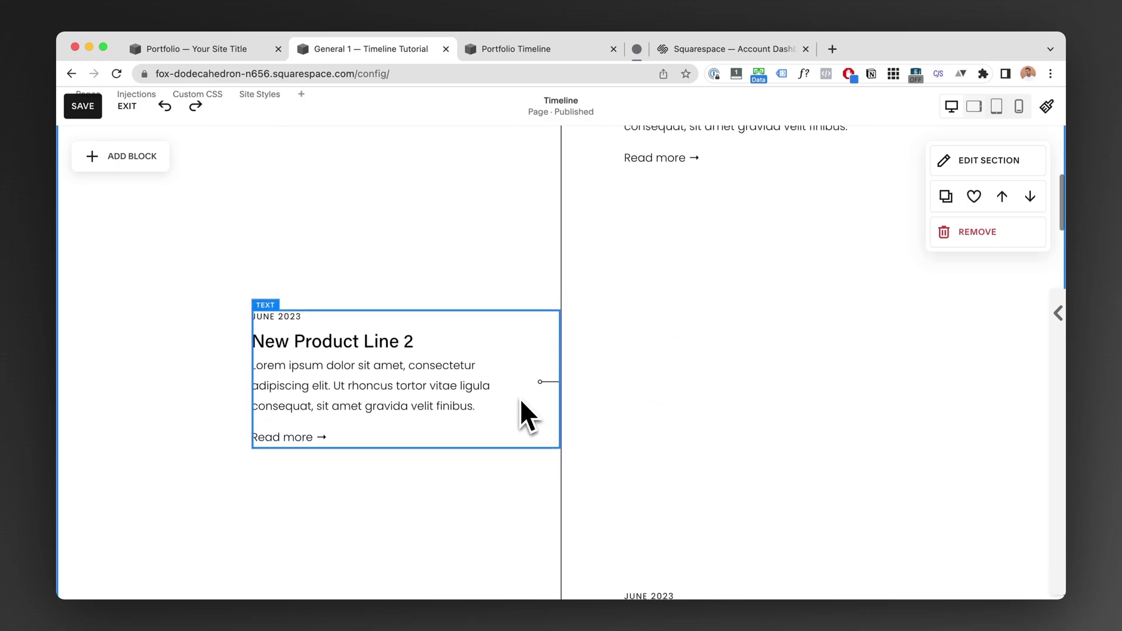
{"action": "scroll", "coordinate": [734, 349], "scroll_direction": "down", "scroll_amount": 6}
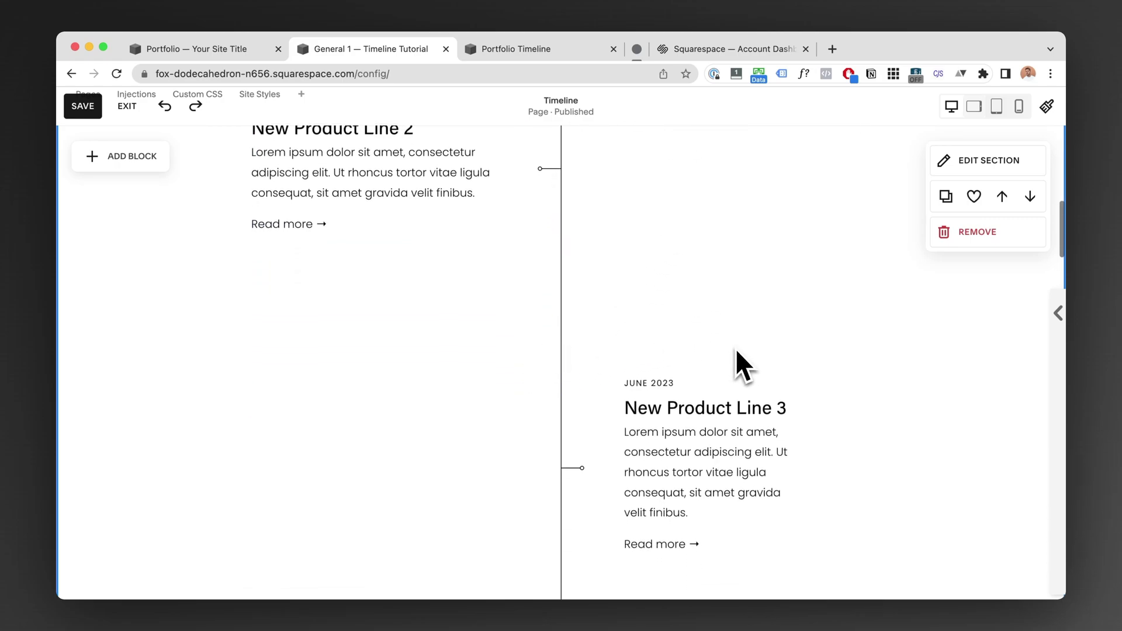
{"action": "left_click", "coordinate": [735, 349]}
{"action": "left_click_drag", "start_coordinate": [792, 308], "coordinate": [876, 321]}
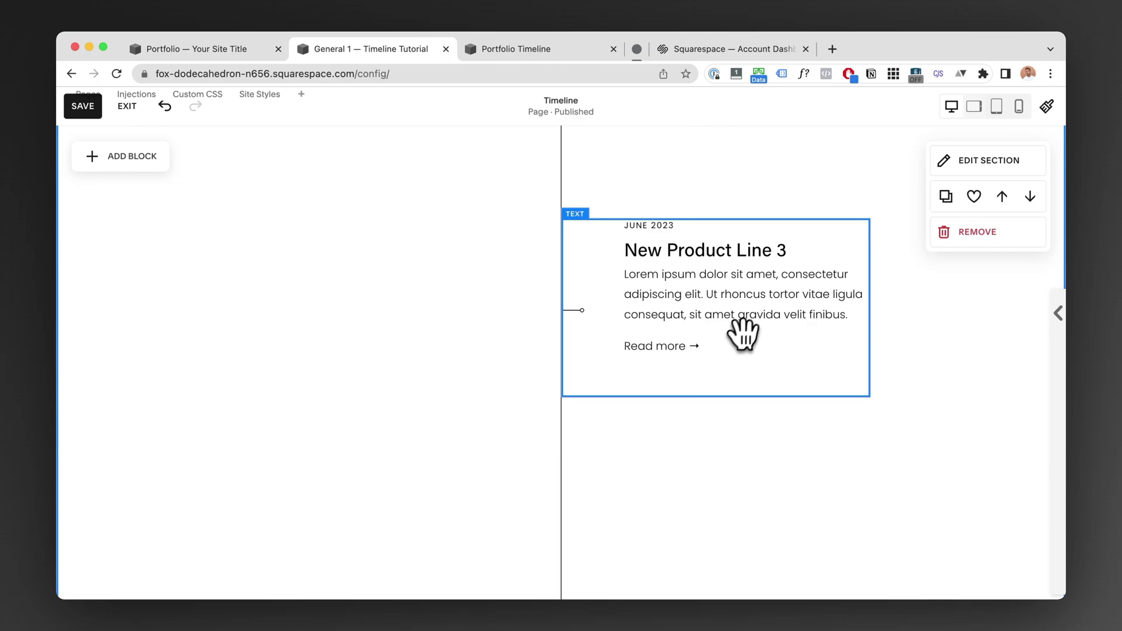
{"action": "left_click_drag", "start_coordinate": [700, 380], "coordinate": [717, 353]}
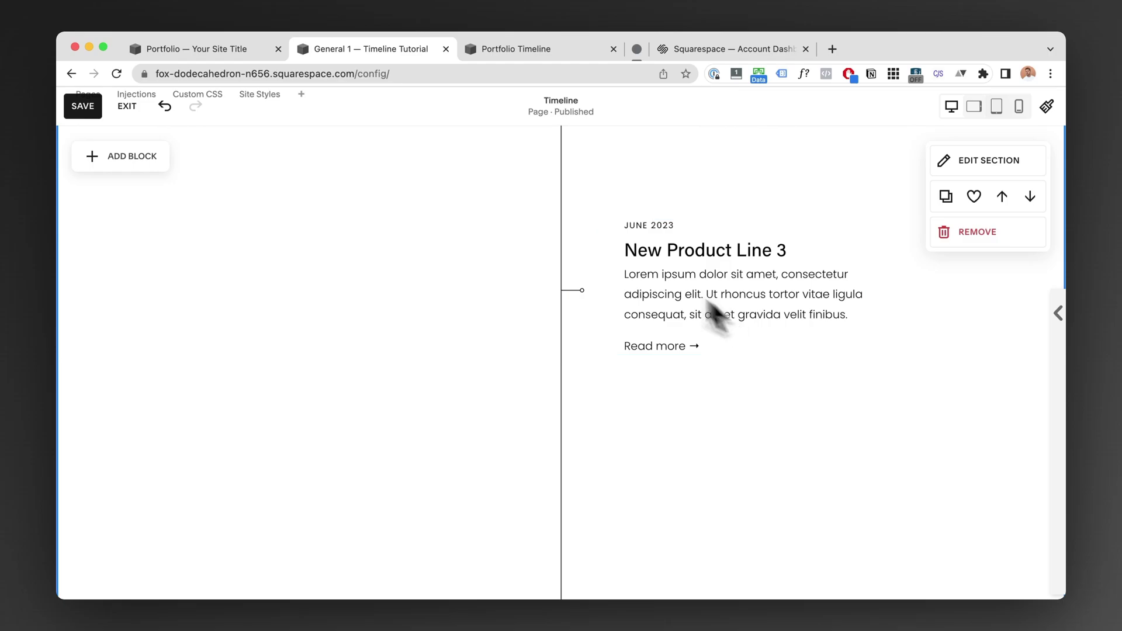
Save the Timeline page changes and leave the editor
{"action": "left_click", "coordinate": [95, 112]}
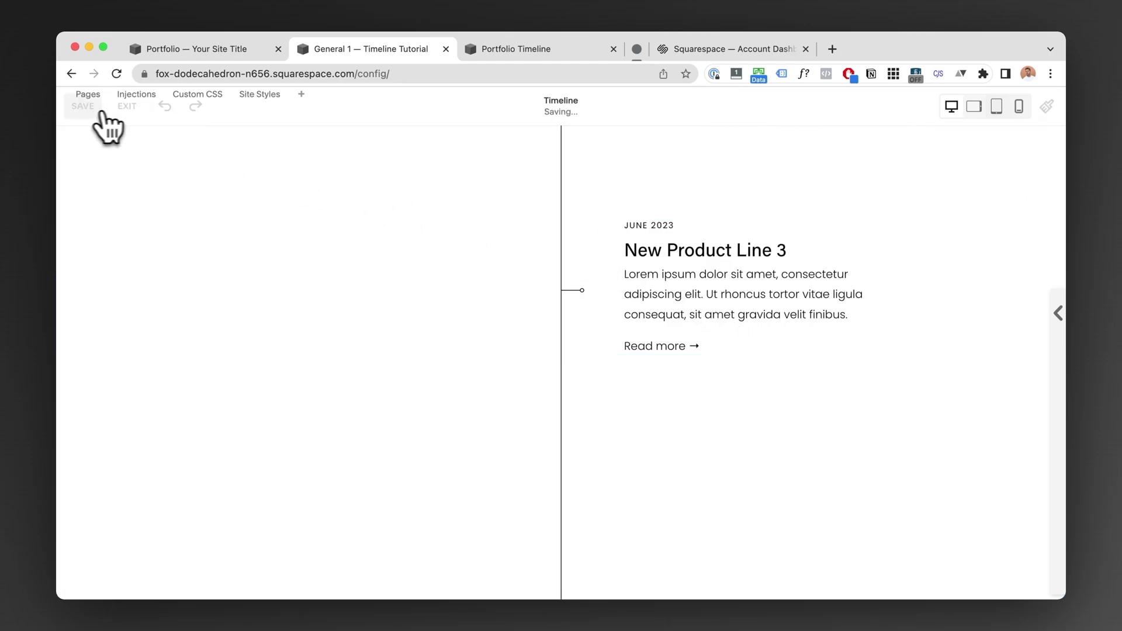
{"action": "left_click", "coordinate": [125, 108]}
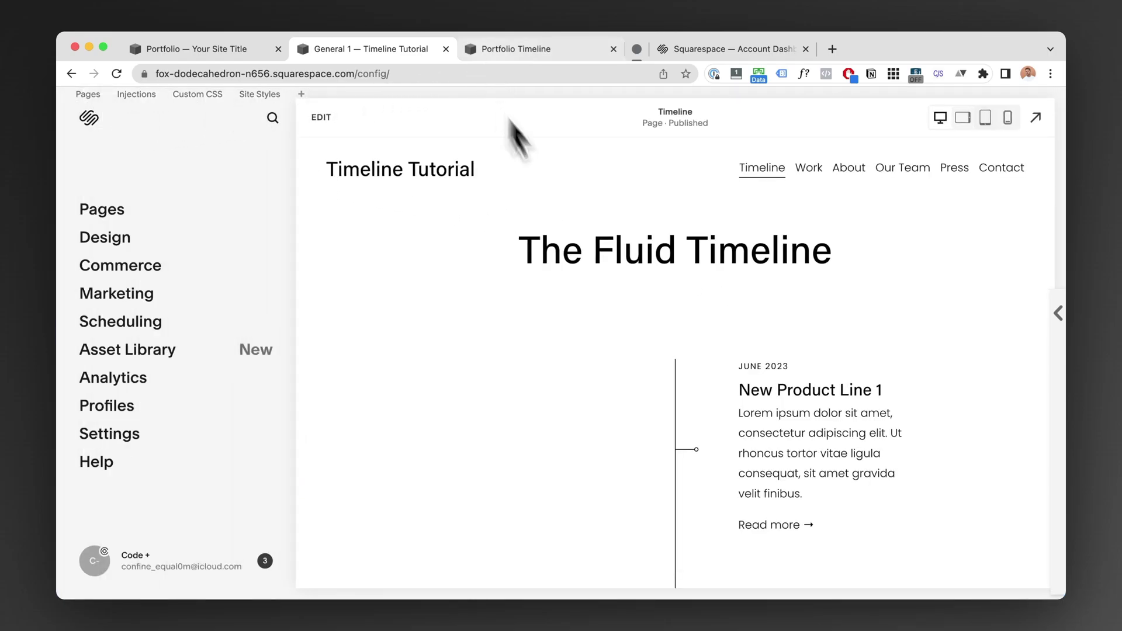
{"action": "scroll", "coordinate": [744, 338], "scroll_direction": "down", "scroll_amount": 5}
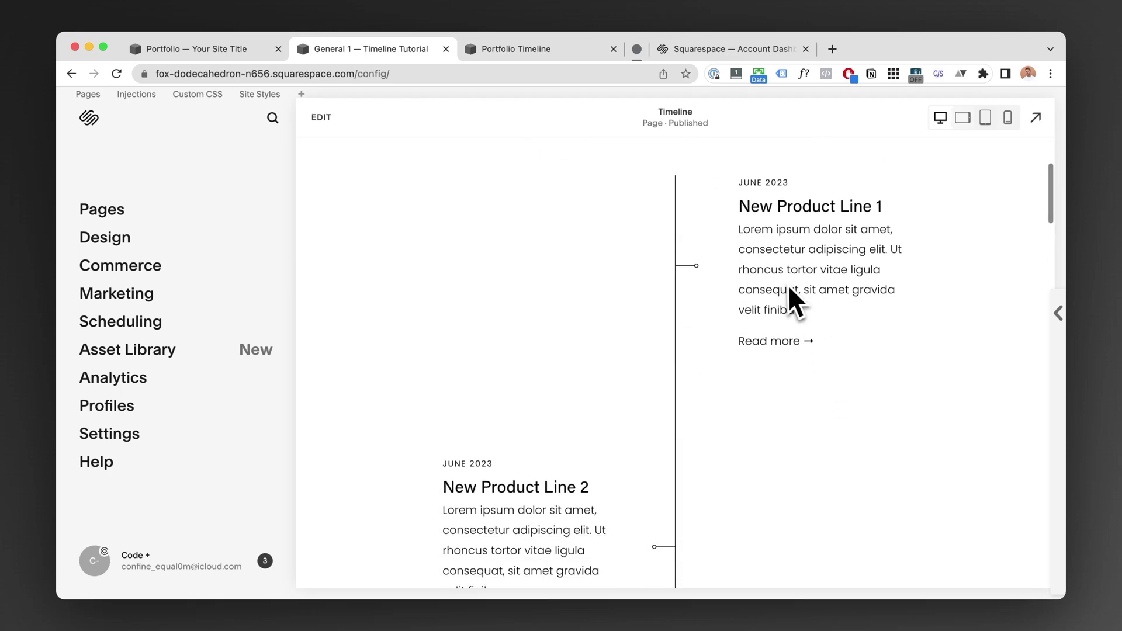
{"action": "scroll", "coordinate": [656, 439], "scroll_direction": "down", "scroll_amount": 3}
{"action": "scroll", "coordinate": [567, 418], "scroll_direction": "down", "scroll_amount": 8}
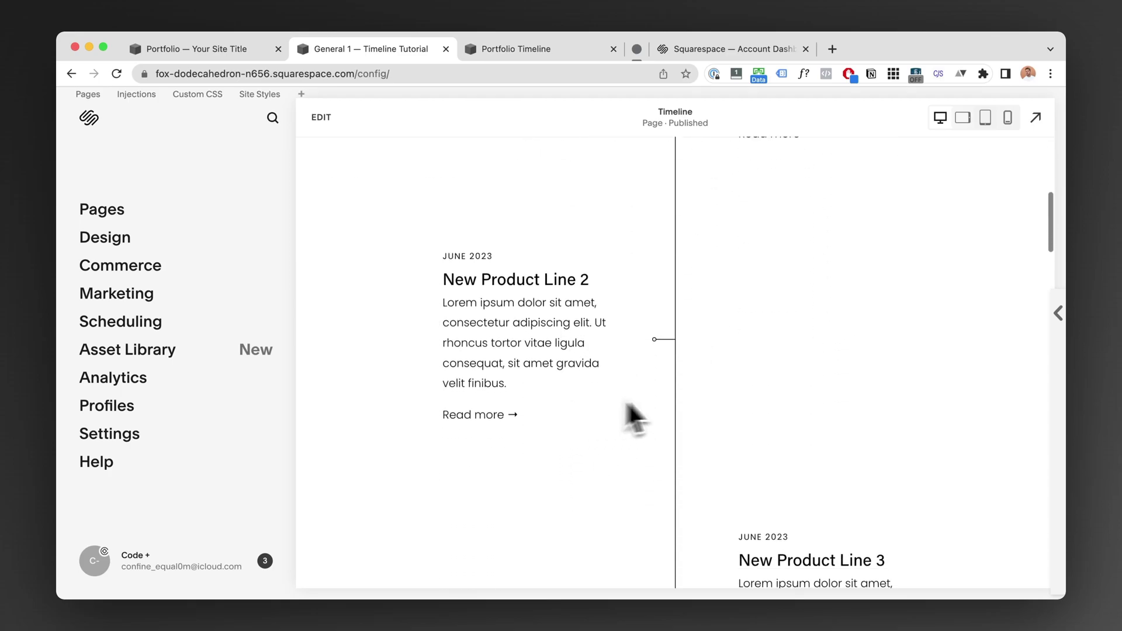
Review the June 2023 New Product Line entries alternating on either side of the line
{"action": "scroll", "coordinate": [719, 386], "scroll_direction": "up", "scroll_amount": 2}
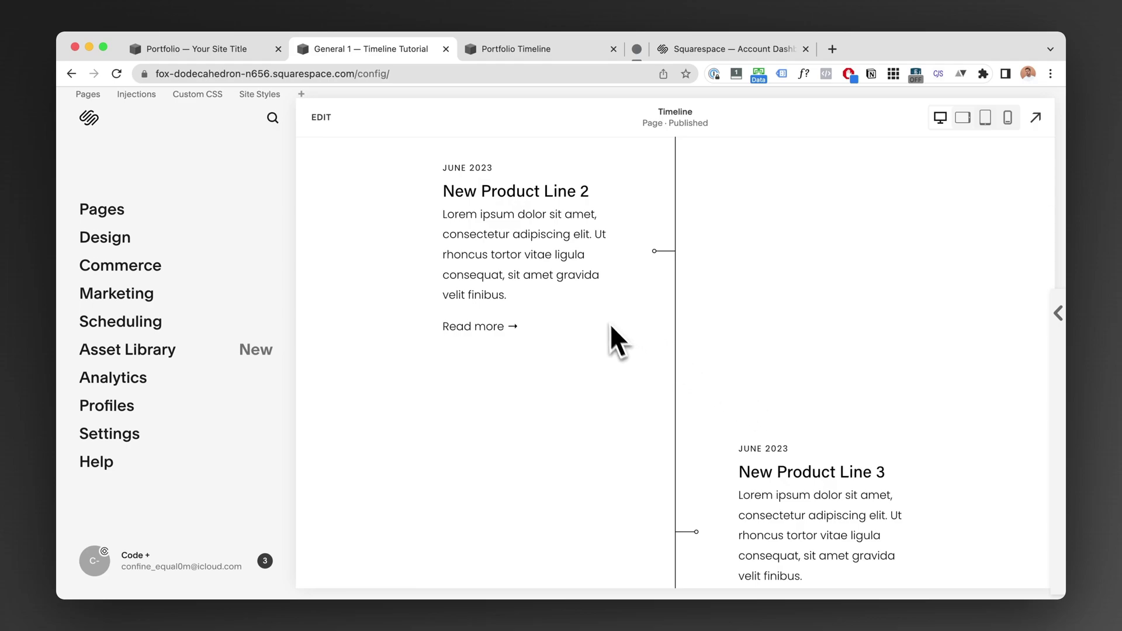
{"action": "left_click_drag", "start_coordinate": [519, 261], "coordinate": [498, 243]}
{"action": "left_click", "coordinate": [511, 275]}
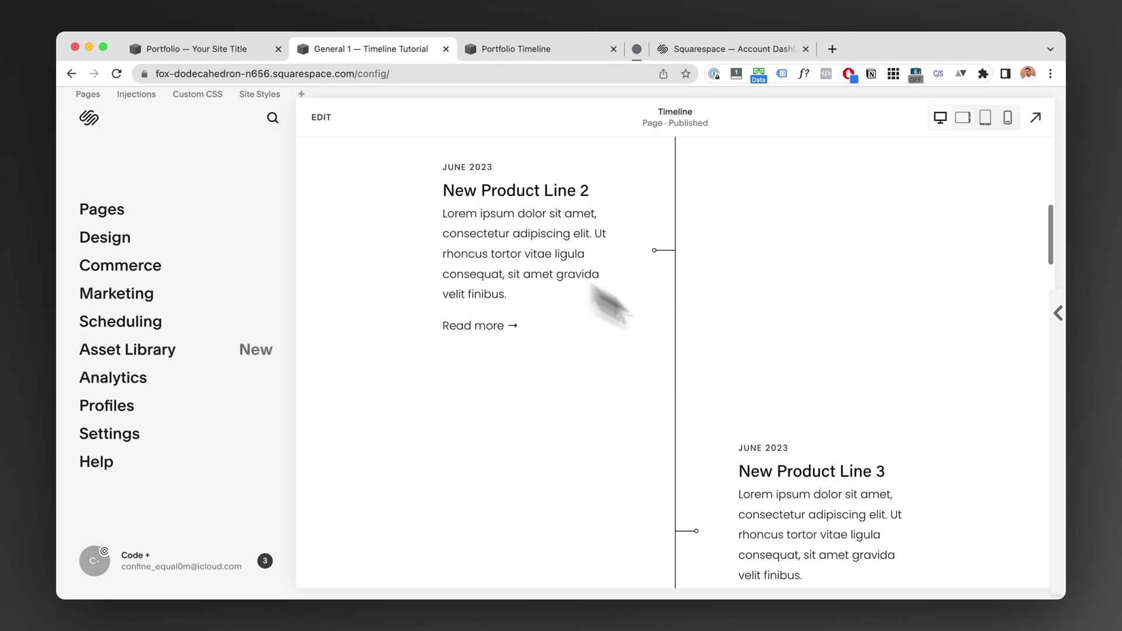
{"action": "scroll", "coordinate": [760, 421], "scroll_direction": "down", "scroll_amount": 2}
{"action": "scroll", "coordinate": [585, 269], "scroll_direction": "up", "scroll_amount": 1}
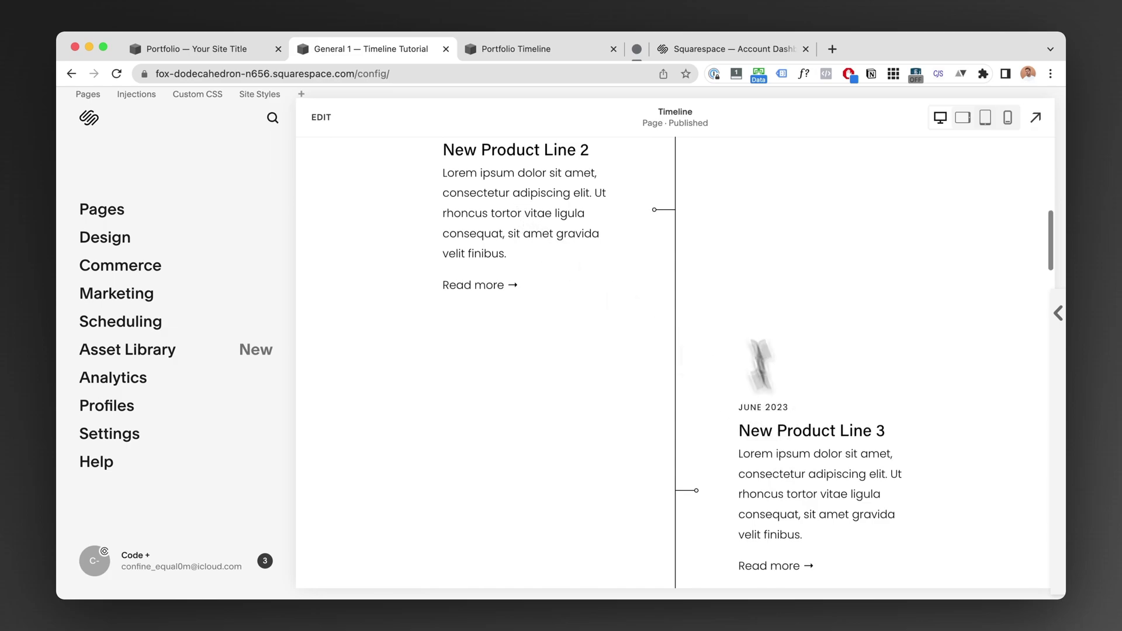
{"action": "scroll", "coordinate": [731, 304], "scroll_direction": "up", "scroll_amount": 3}
{"action": "scroll", "coordinate": [619, 292], "scroll_direction": "up", "scroll_amount": 5}
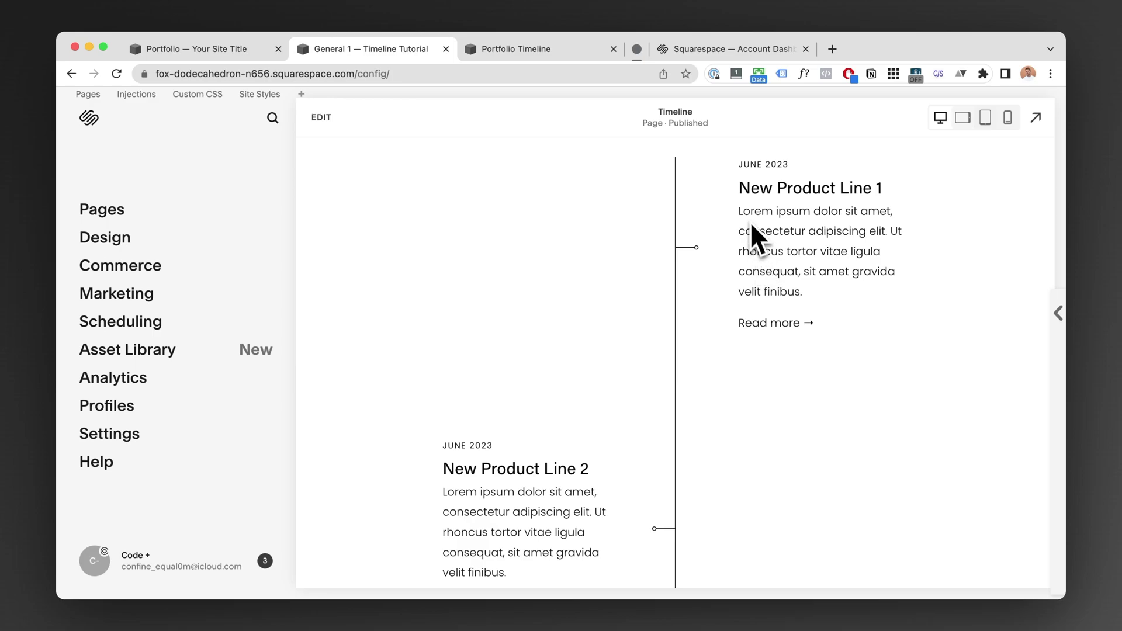
{"action": "scroll", "coordinate": [740, 216], "scroll_direction": "up", "scroll_amount": 1}
{"action": "scroll", "coordinate": [740, 216], "scroll_direction": "up", "scroll_amount": 1}
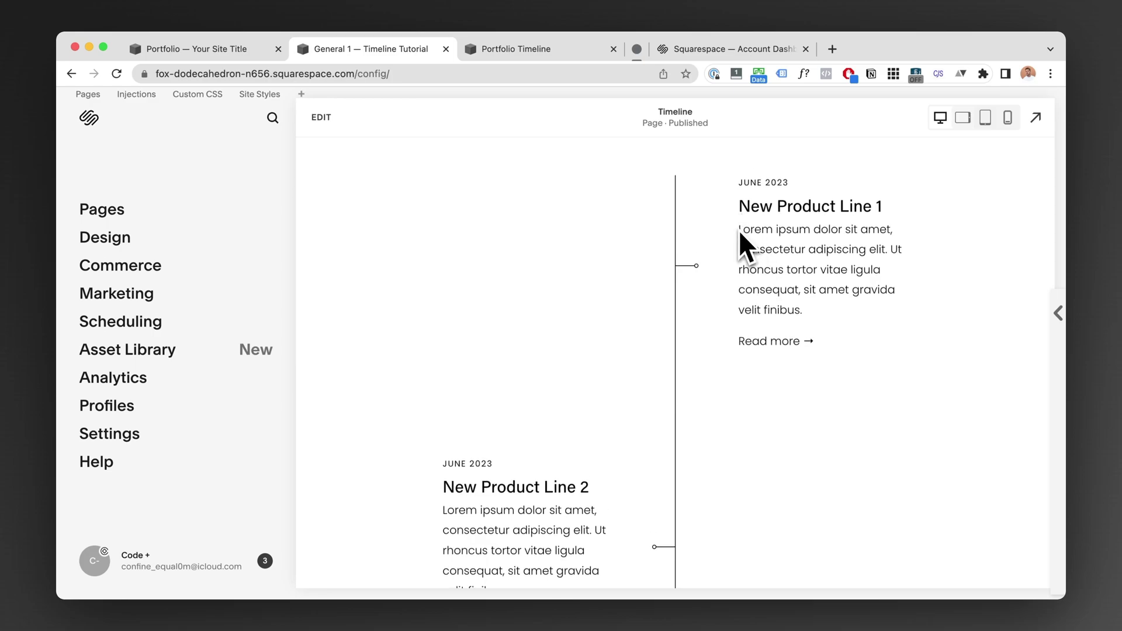
{"action": "scroll", "coordinate": [765, 240], "scroll_direction": "down", "scroll_amount": 1}
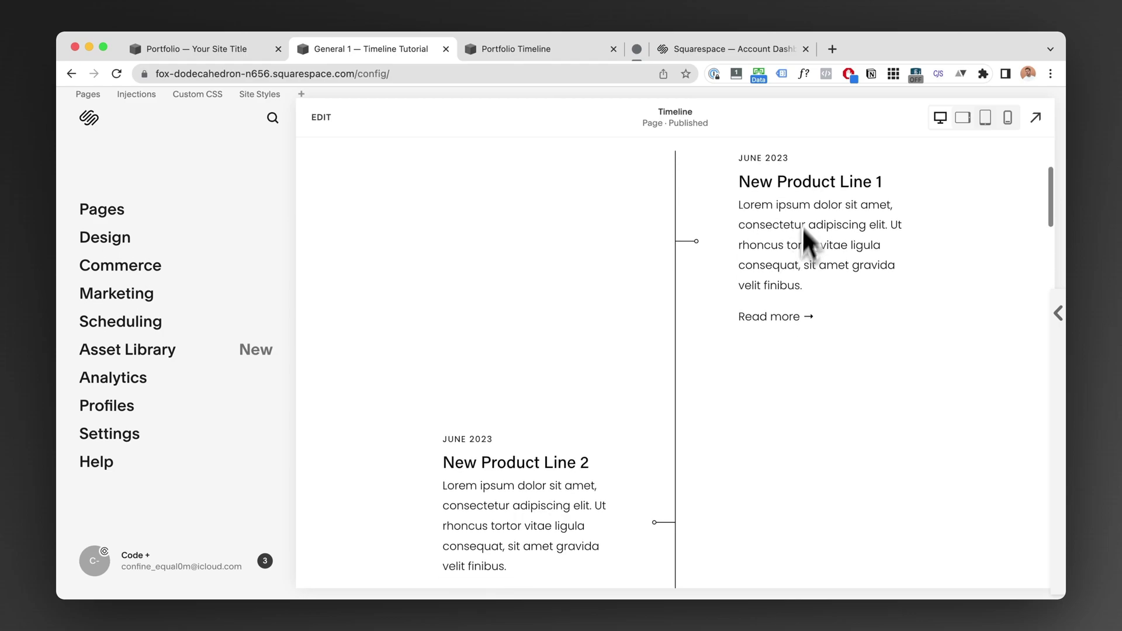
{"action": "scroll", "coordinate": [841, 251], "scroll_direction": "down", "scroll_amount": 10}
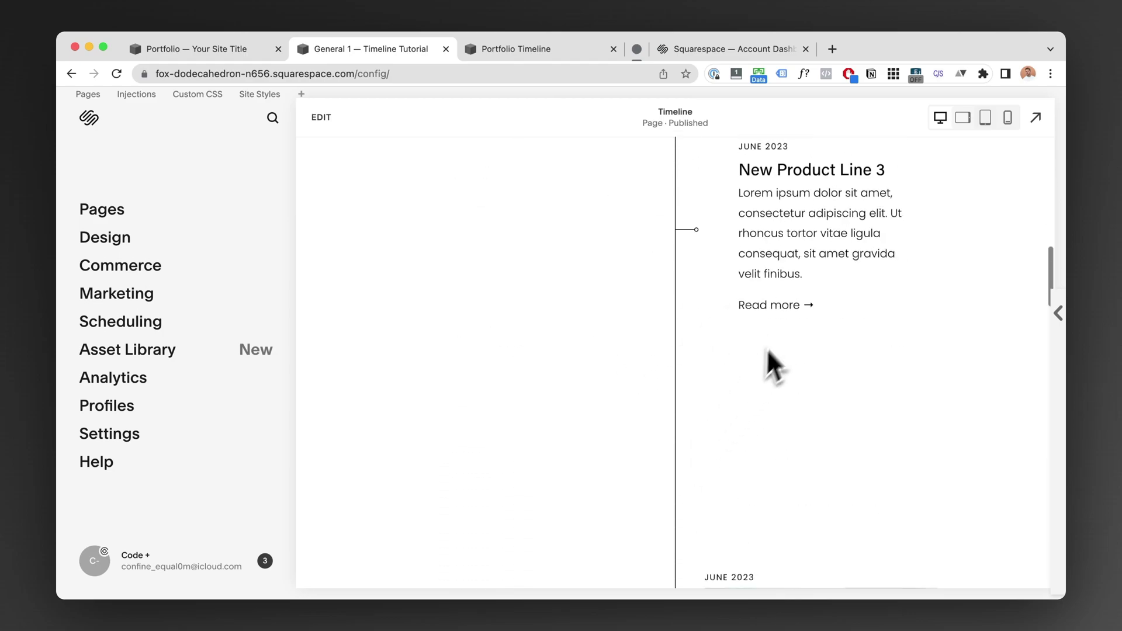
{"action": "scroll", "coordinate": [772, 356], "scroll_direction": "up", "scroll_amount": 6}
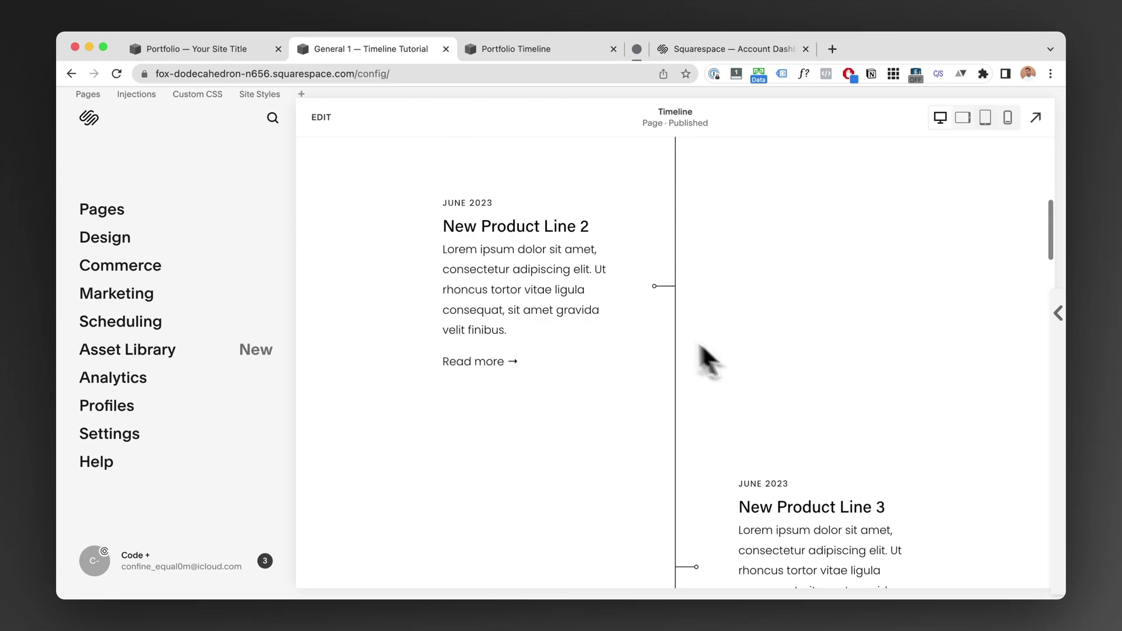
{"action": "scroll", "coordinate": [589, 326], "scroll_direction": "up", "scroll_amount": 2}
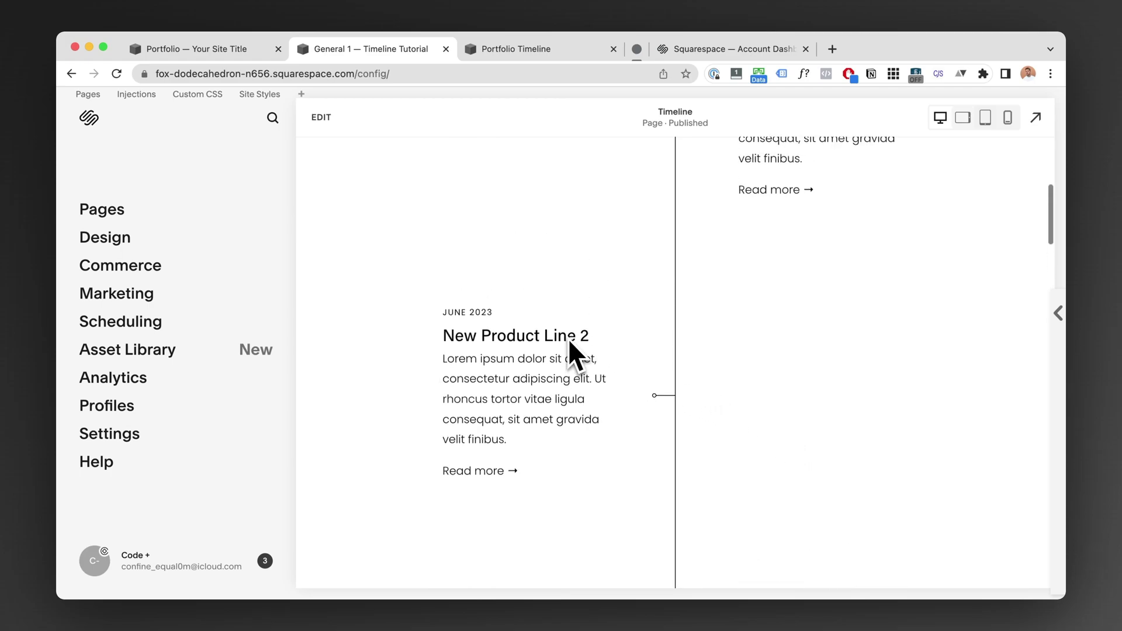
{"action": "scroll", "coordinate": [685, 316], "scroll_direction": "up", "scroll_amount": 3}
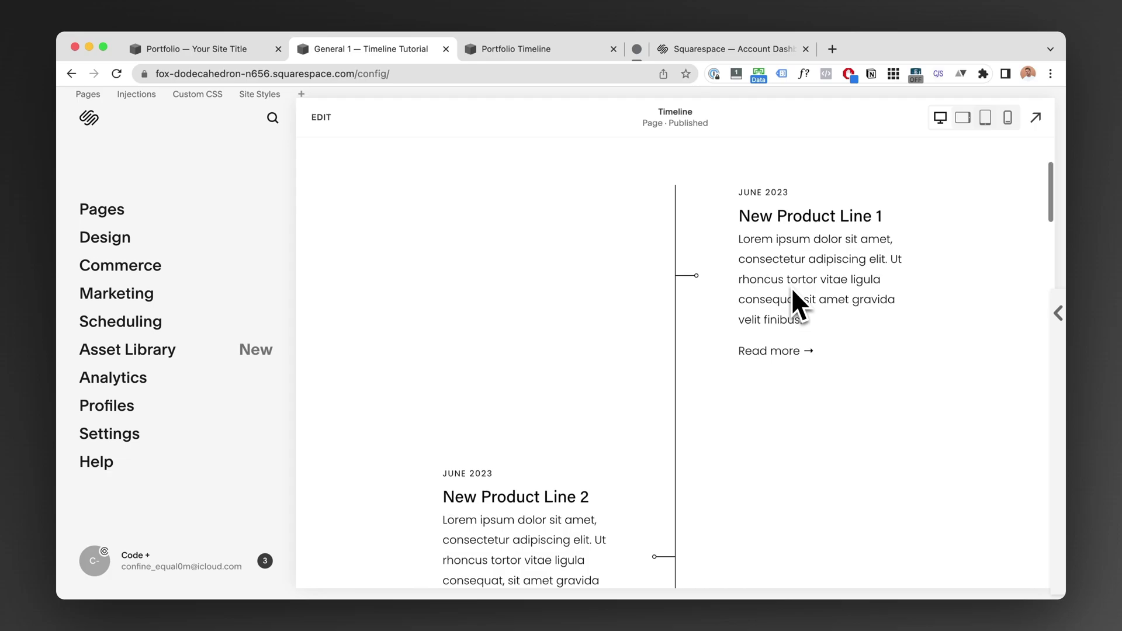
{"action": "scroll", "coordinate": [793, 291], "scroll_direction": "down", "scroll_amount": 1}
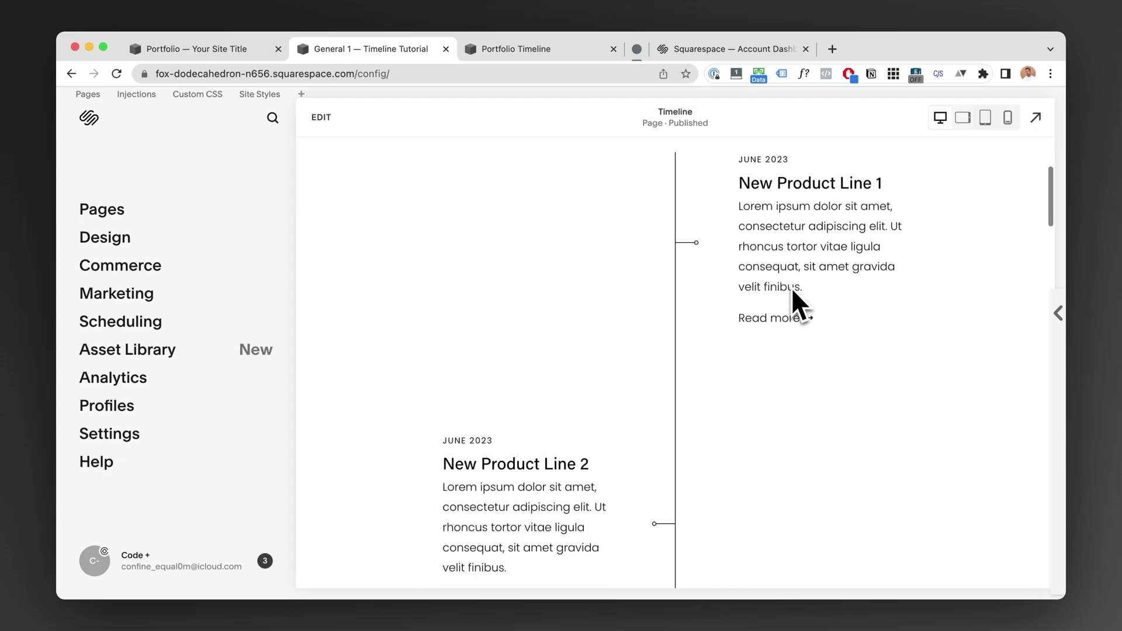
Browse the Portfolio Timeline's History Of Web entries, then go to the Portfolio projects site
{"action": "left_click", "coordinate": [504, 49]}
{"action": "scroll", "coordinate": [842, 298], "scroll_direction": "down", "scroll_amount": 1}
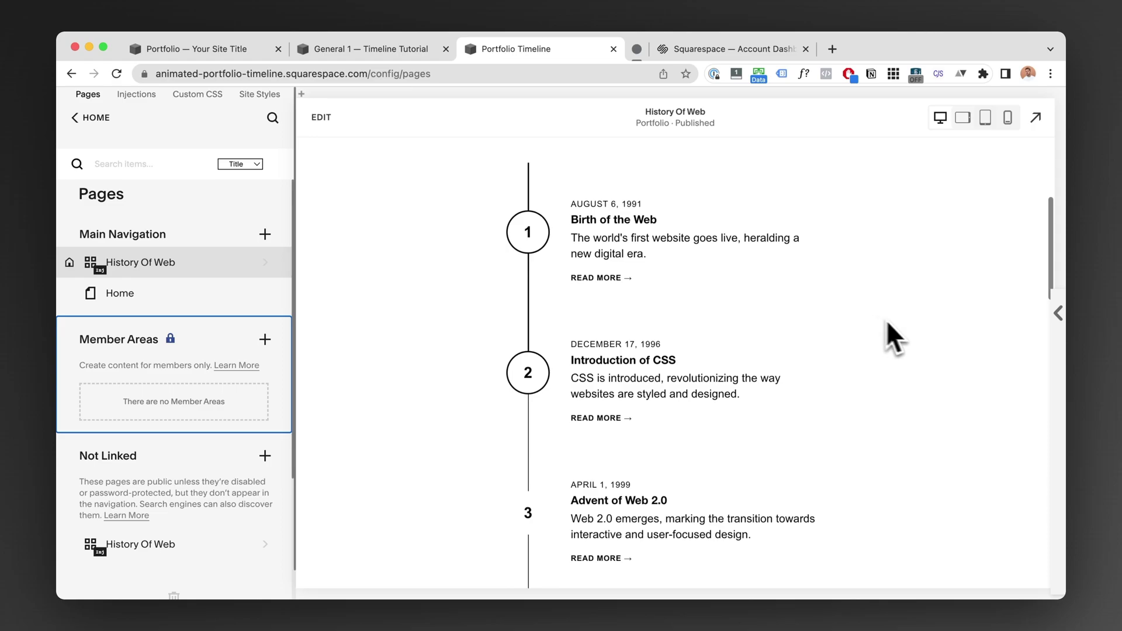
{"action": "scroll", "coordinate": [907, 324], "scroll_direction": "up", "scroll_amount": 3}
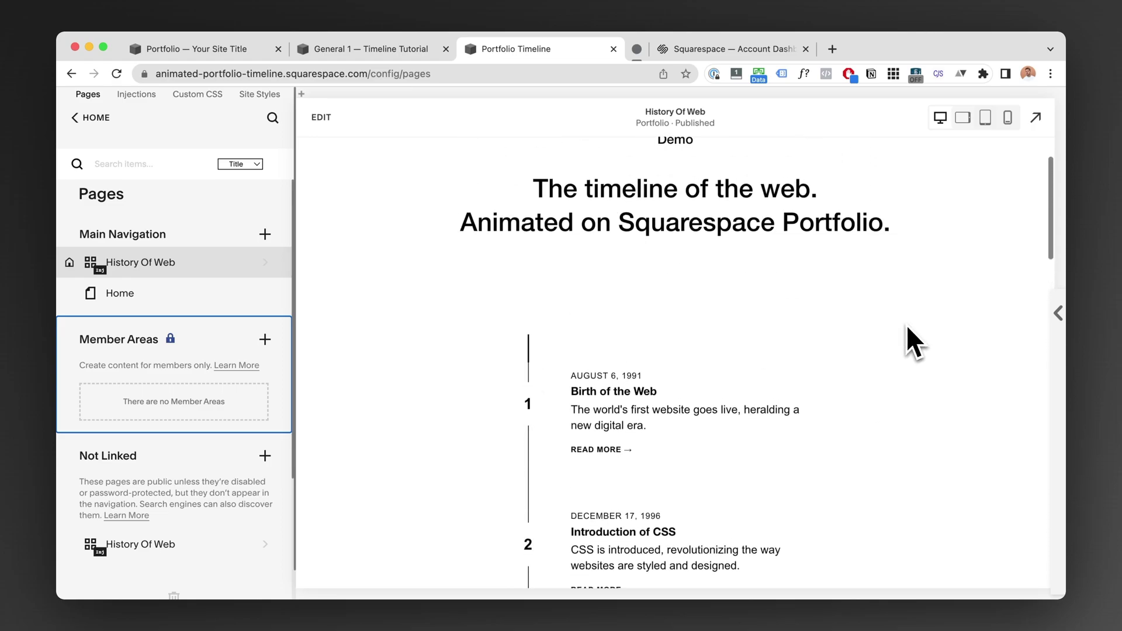
{"action": "scroll", "coordinate": [907, 327], "scroll_direction": "down", "scroll_amount": 9}
{"action": "scroll", "coordinate": [906, 325], "scroll_direction": "down", "scroll_amount": 3}
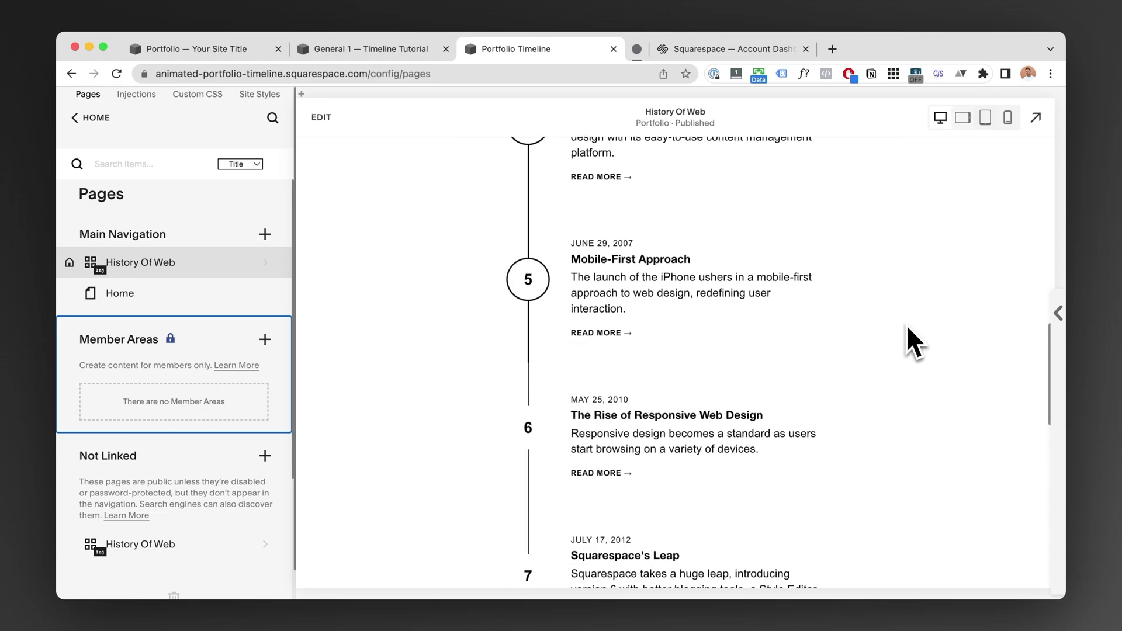
{"action": "left_click", "coordinate": [227, 48]}
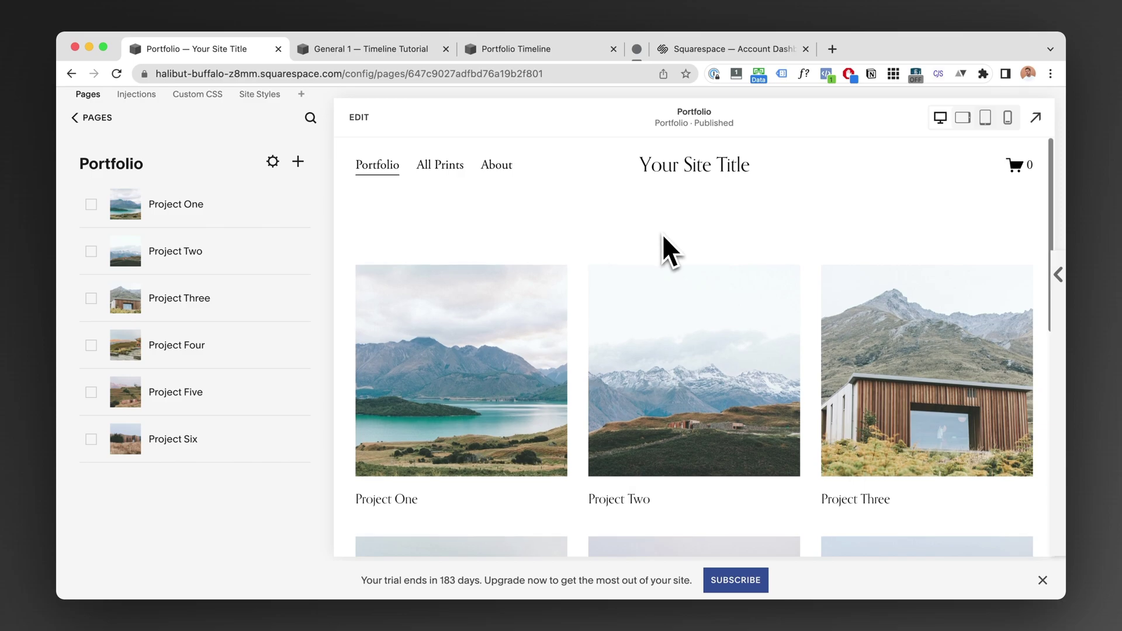
Drag Project One below Project Two in the grid, then move it back to the top
{"action": "scroll", "coordinate": [670, 252], "scroll_direction": "down", "scroll_amount": 1}
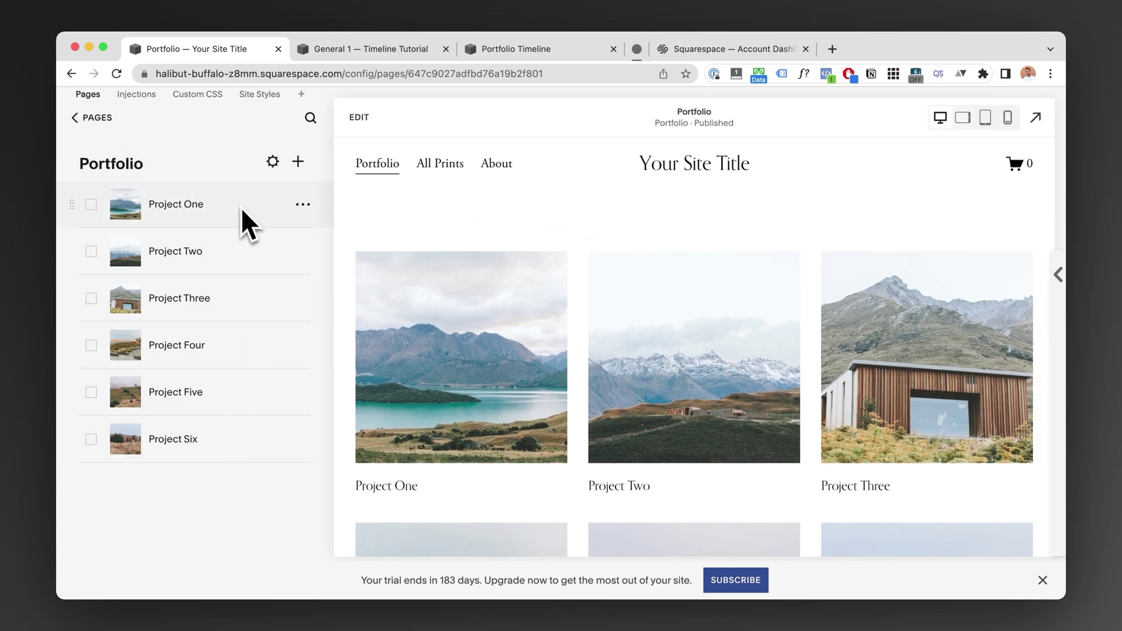
{"action": "scroll", "coordinate": [431, 286], "scroll_direction": "down", "scroll_amount": 1}
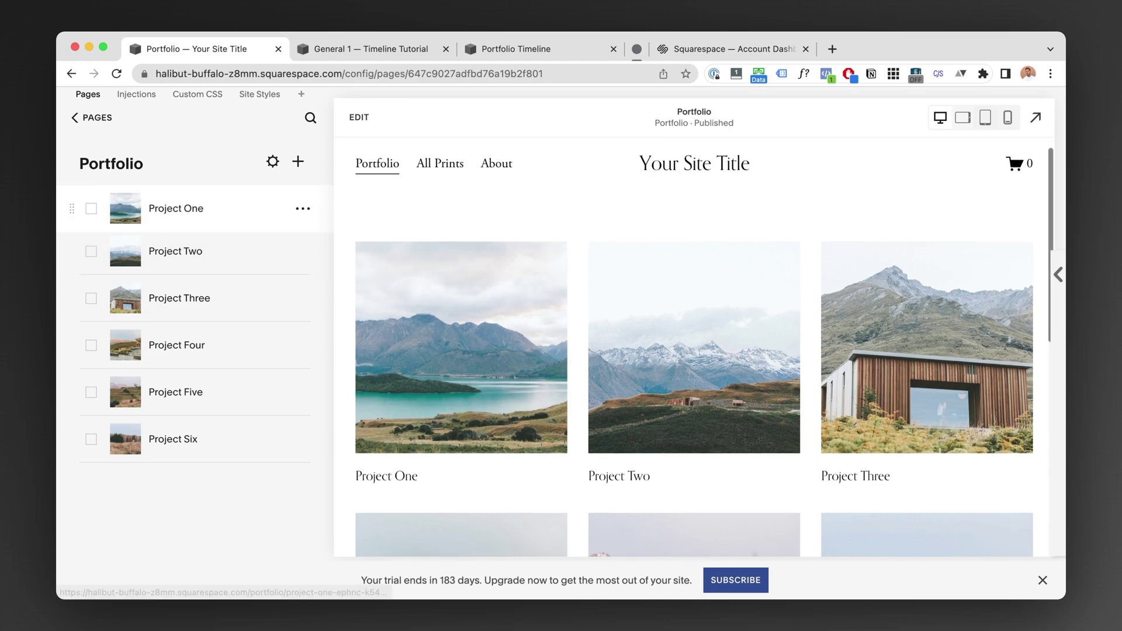
{"action": "left_click_drag", "start_coordinate": [216, 205], "coordinate": [192, 239]}
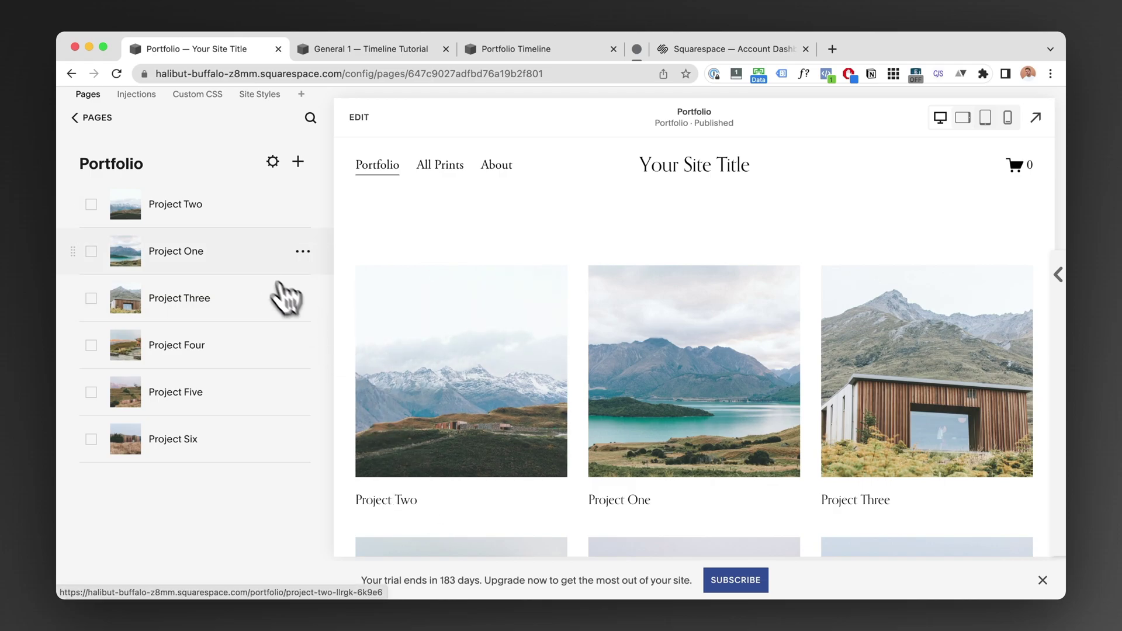
{"action": "left_click_drag", "start_coordinate": [274, 261], "coordinate": [255, 215]}
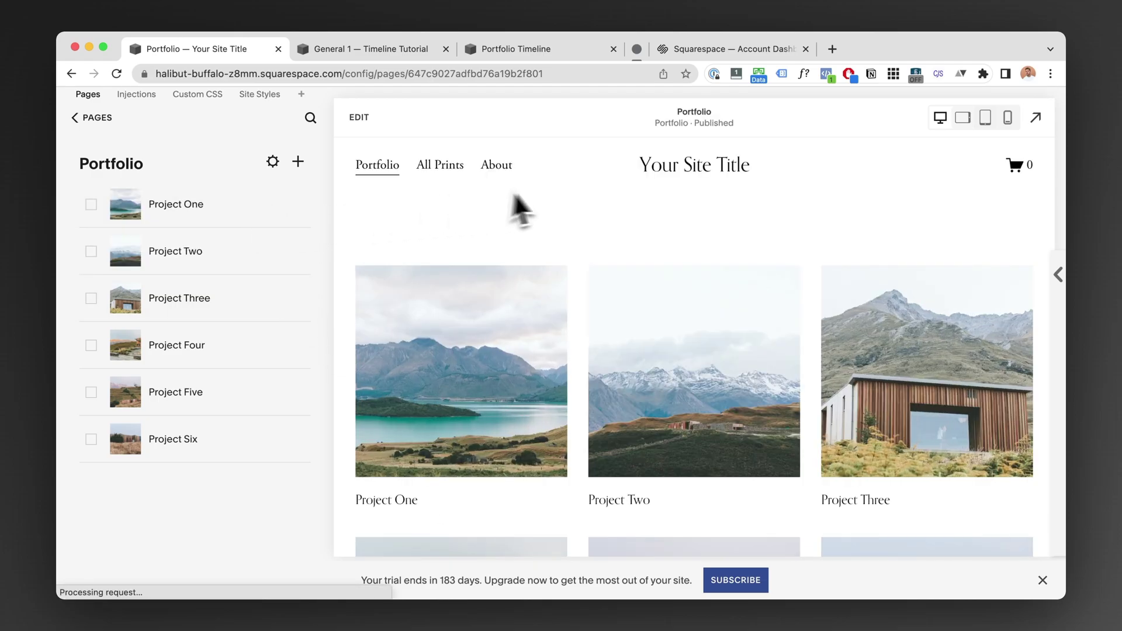
Open the Project One page, enter editing, and leave without changes
{"action": "left_click", "coordinate": [499, 343]}
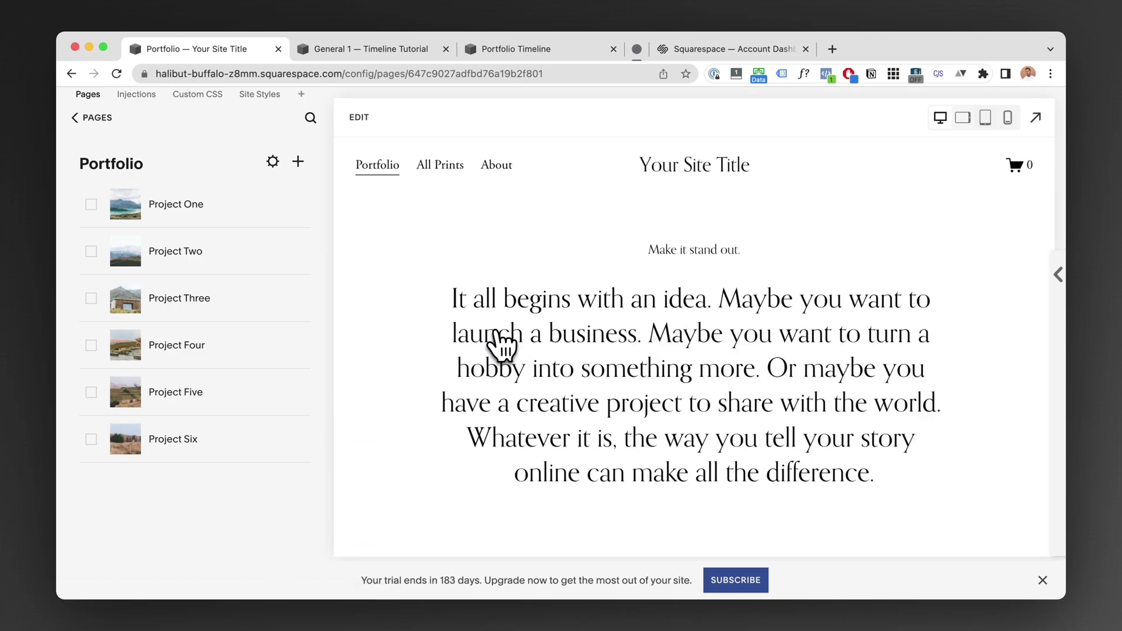
{"action": "left_click", "coordinate": [358, 119]}
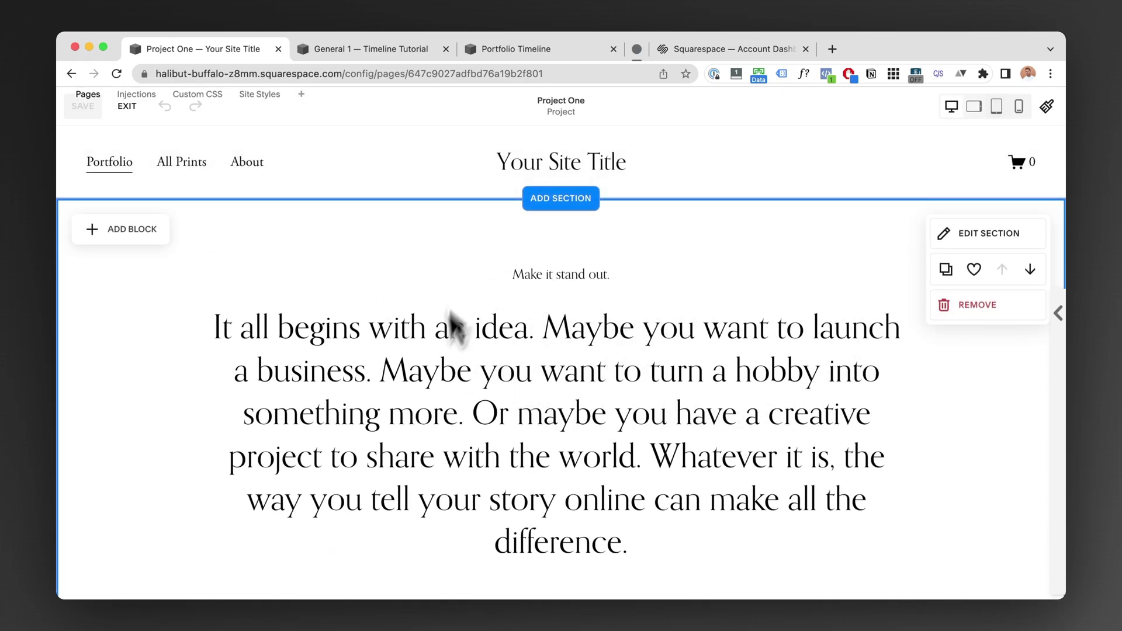
{"action": "scroll", "coordinate": [549, 403], "scroll_direction": "down", "scroll_amount": 1}
{"action": "key", "text": "Escape"}
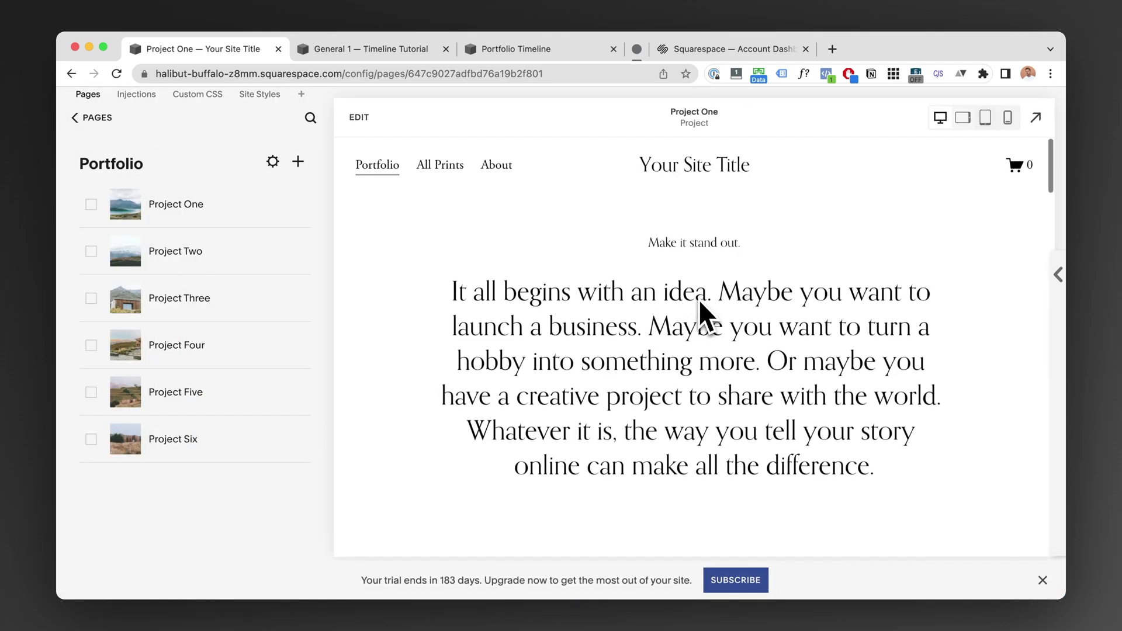
{"action": "scroll", "coordinate": [699, 299], "scroll_direction": "down", "scroll_amount": 15}
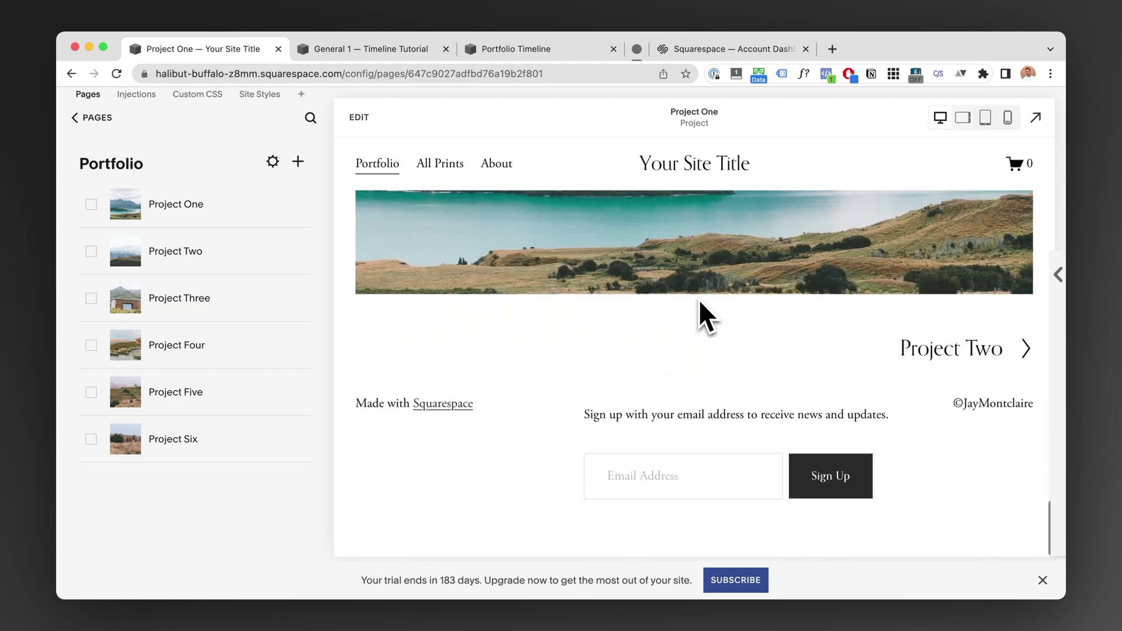
View the Project Two page, return to the project grid, then switch to Portfolio Timeline
{"action": "left_click", "coordinate": [987, 367]}
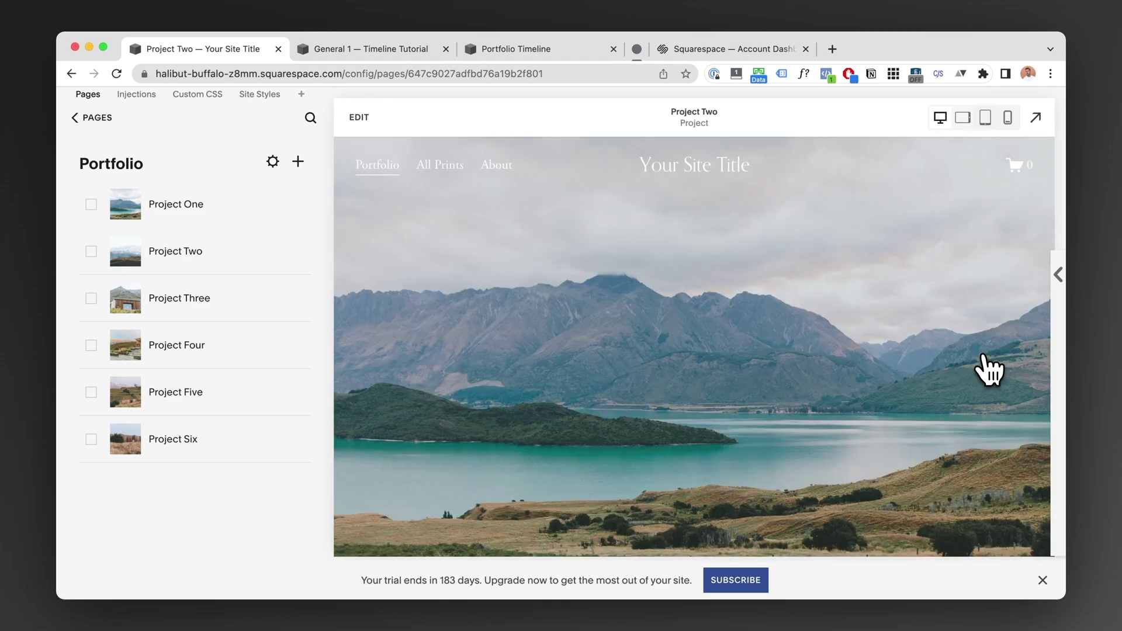
{"action": "left_click", "coordinate": [379, 173]}
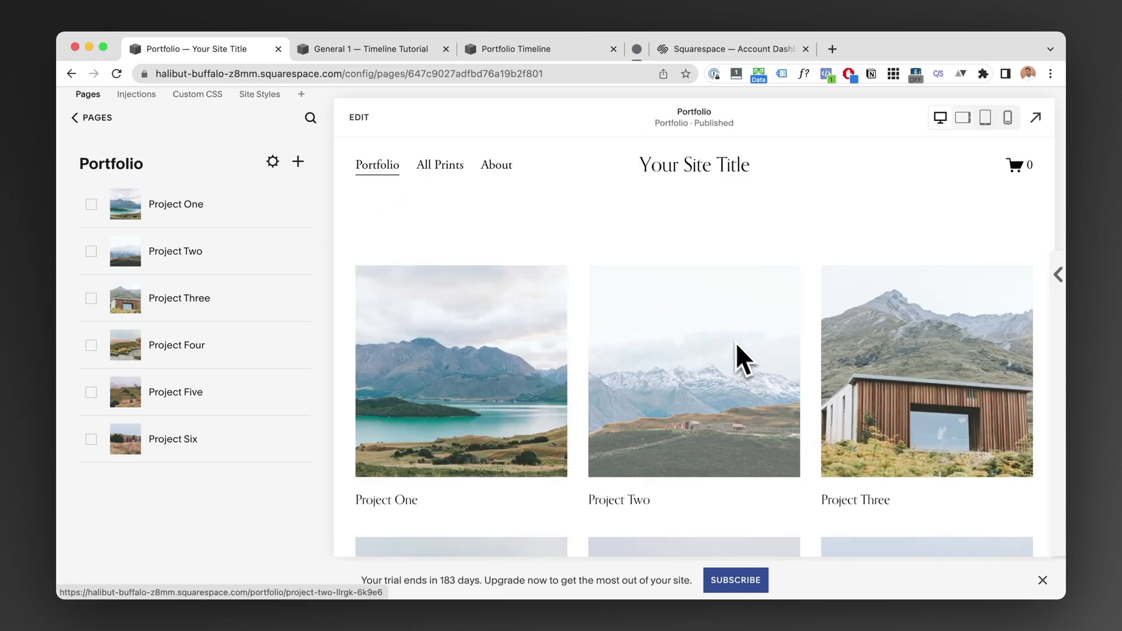
{"action": "scroll", "coordinate": [772, 334], "scroll_direction": "down", "scroll_amount": 2}
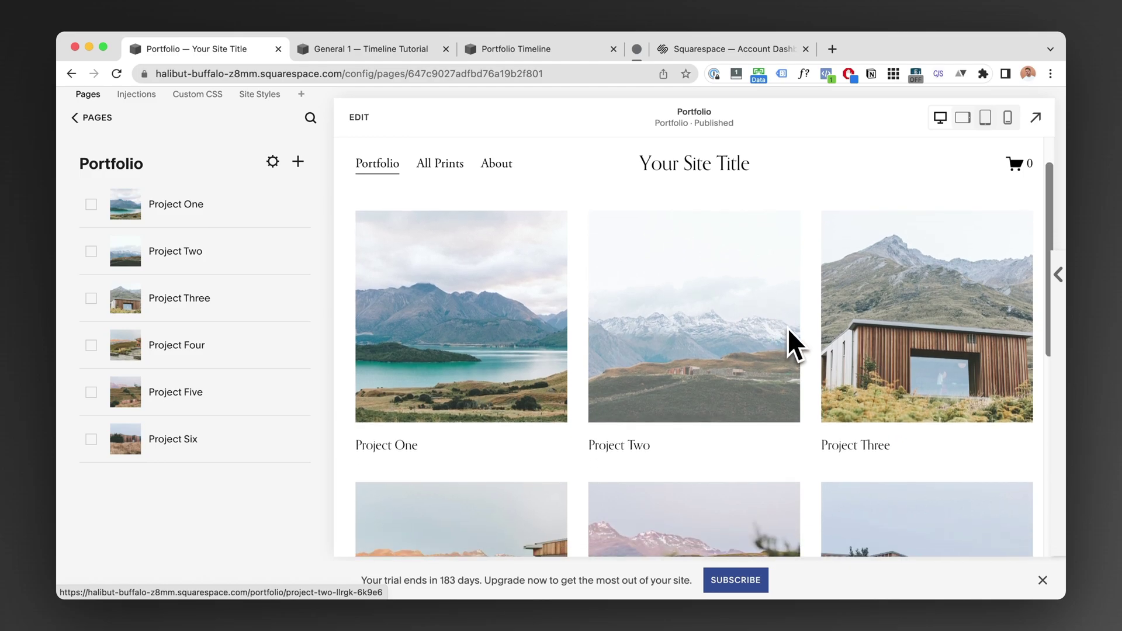
{"action": "scroll", "coordinate": [788, 327], "scroll_direction": "down", "scroll_amount": 3}
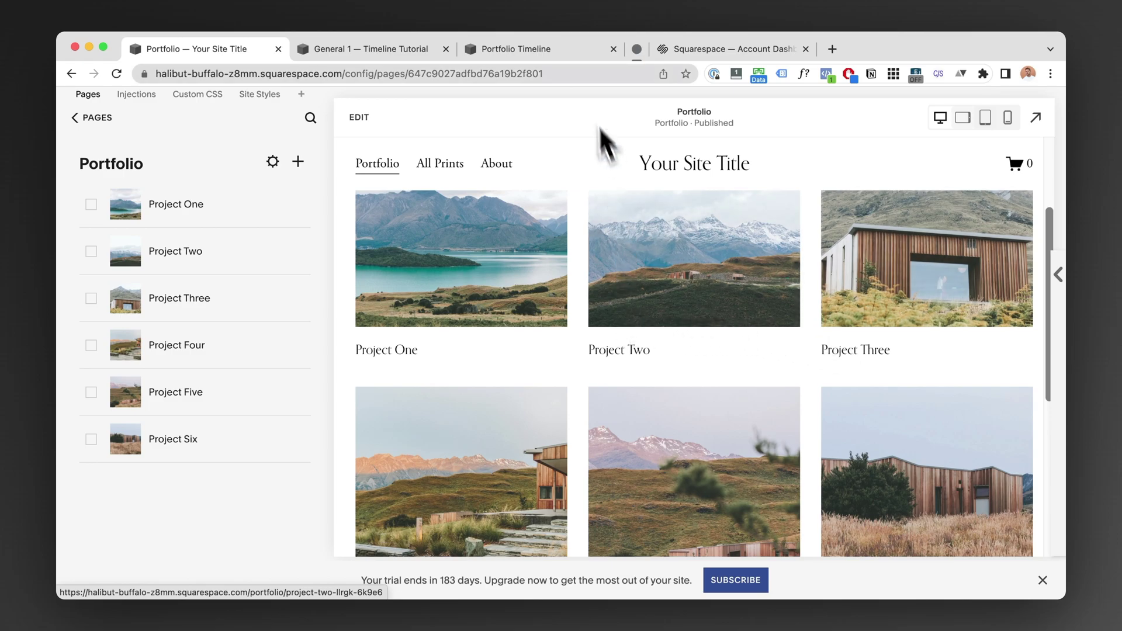
{"action": "left_click", "coordinate": [552, 50]}
{"action": "scroll", "coordinate": [856, 403], "scroll_direction": "up", "scroll_amount": 15}
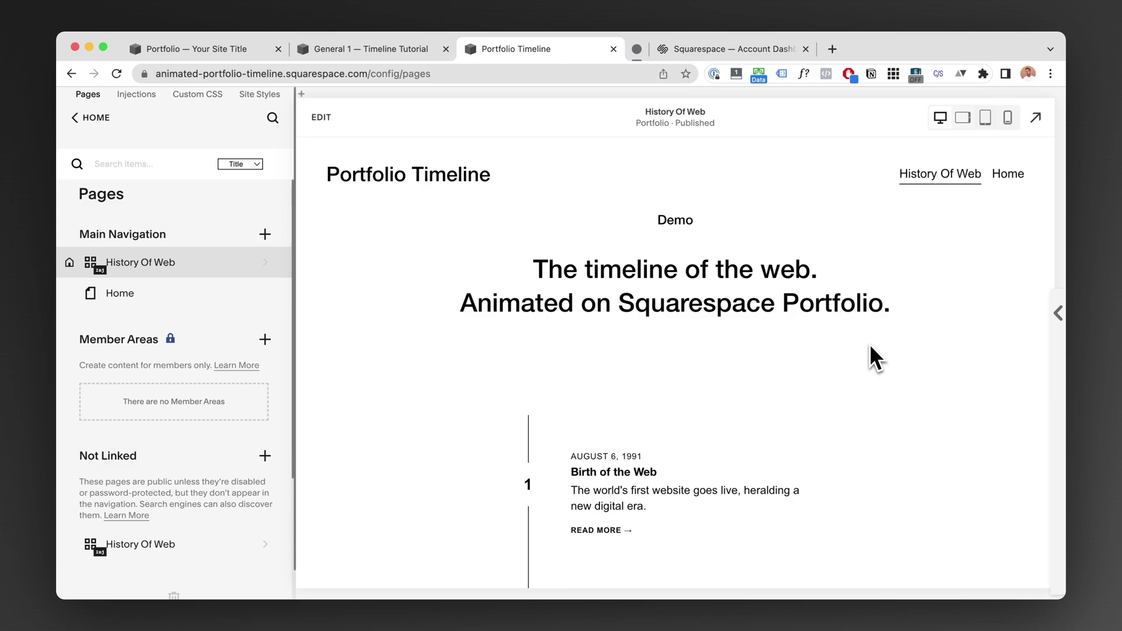
Show the History Of Web item list, from Birth of the Web to the Squarespace Timeline Plugin
{"action": "scroll", "coordinate": [871, 348], "scroll_direction": "down", "scroll_amount": 3}
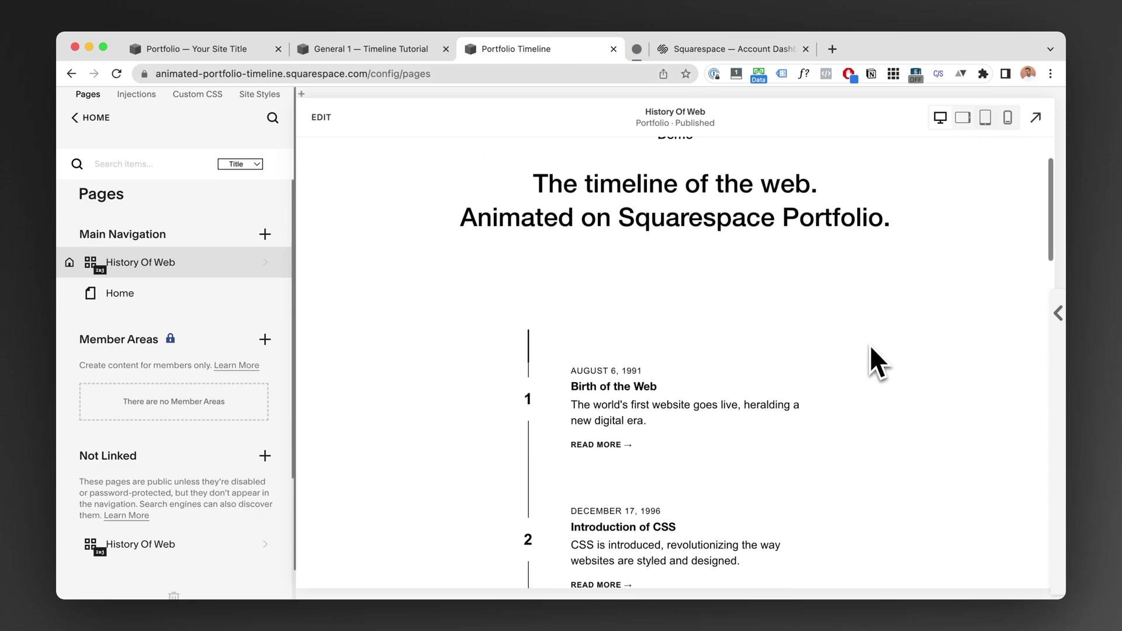
{"action": "scroll", "coordinate": [836, 316], "scroll_direction": "down", "scroll_amount": 1}
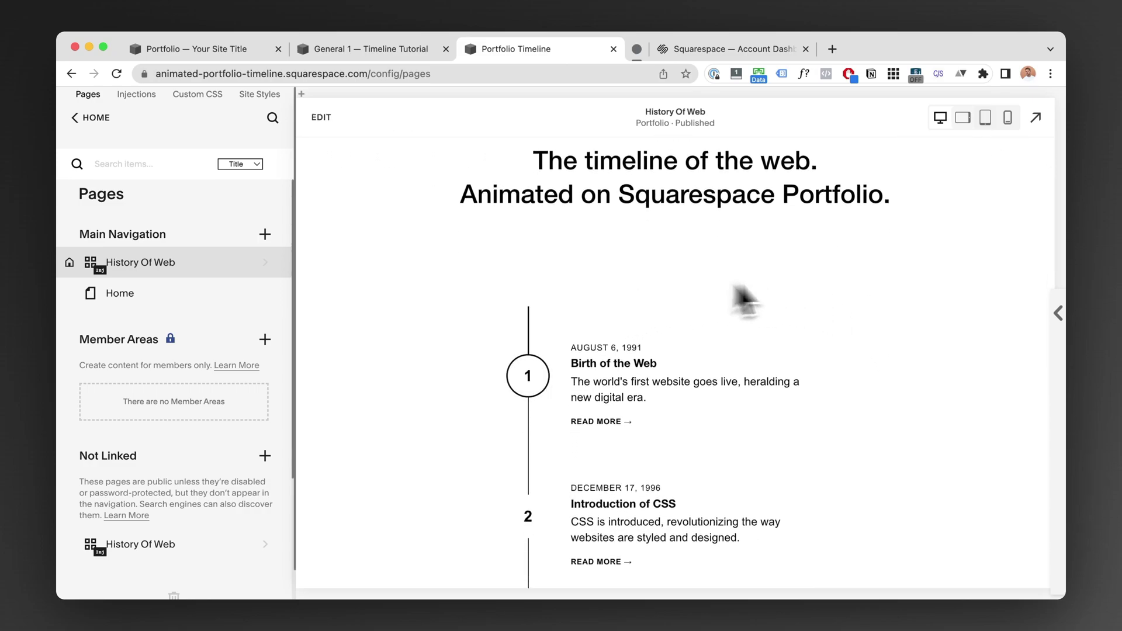
{"action": "scroll", "coordinate": [818, 290], "scroll_direction": "down", "scroll_amount": 2}
{"action": "scroll", "coordinate": [918, 359], "scroll_direction": "down", "scroll_amount": 5}
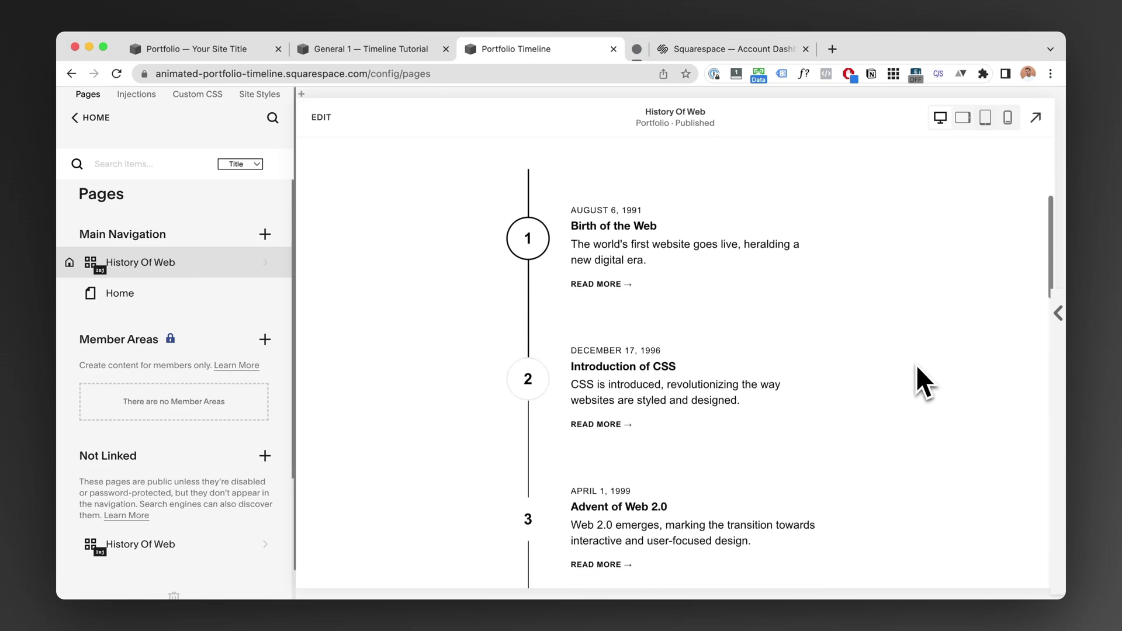
{"action": "scroll", "coordinate": [937, 334], "scroll_direction": "down", "scroll_amount": 1}
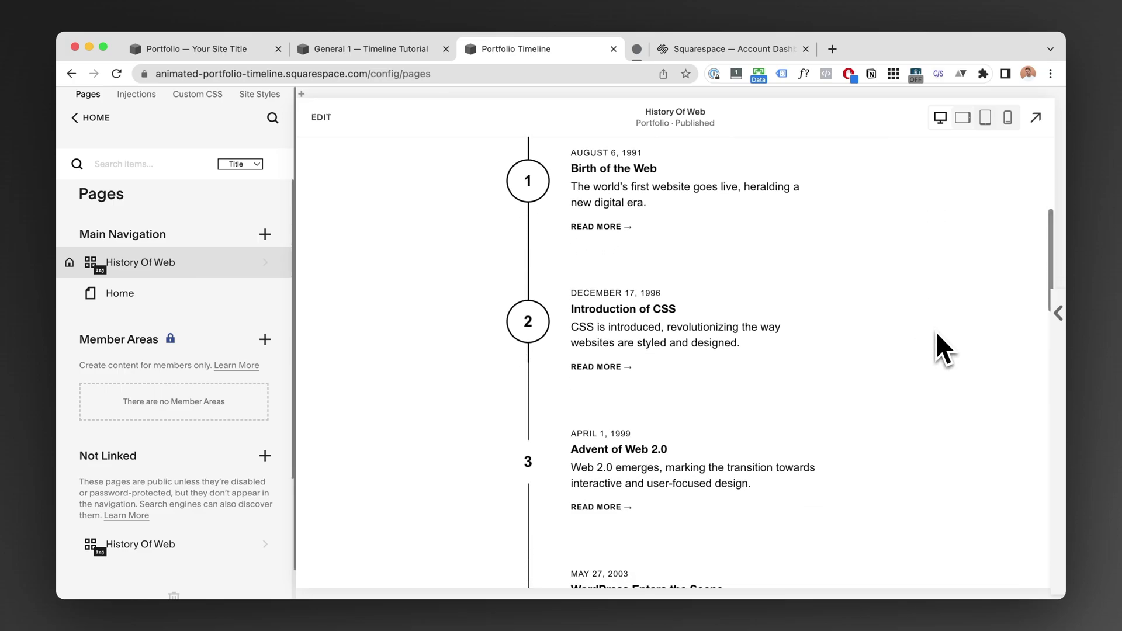
{"action": "left_click", "coordinate": [164, 268]}
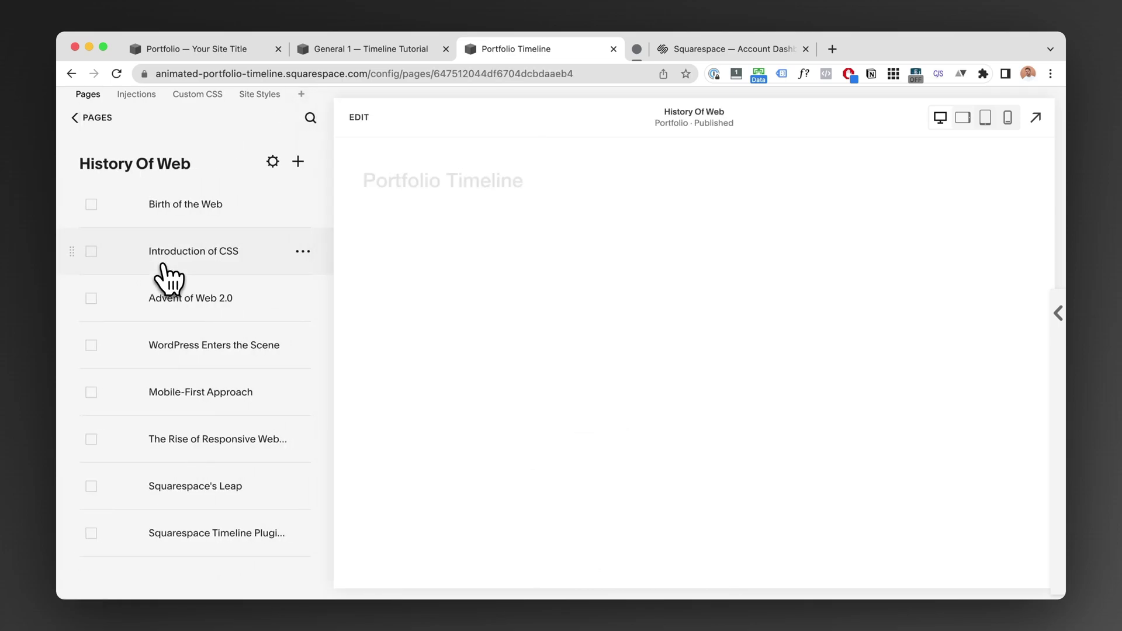
{"action": "scroll", "coordinate": [440, 299], "scroll_direction": "down", "scroll_amount": 3}
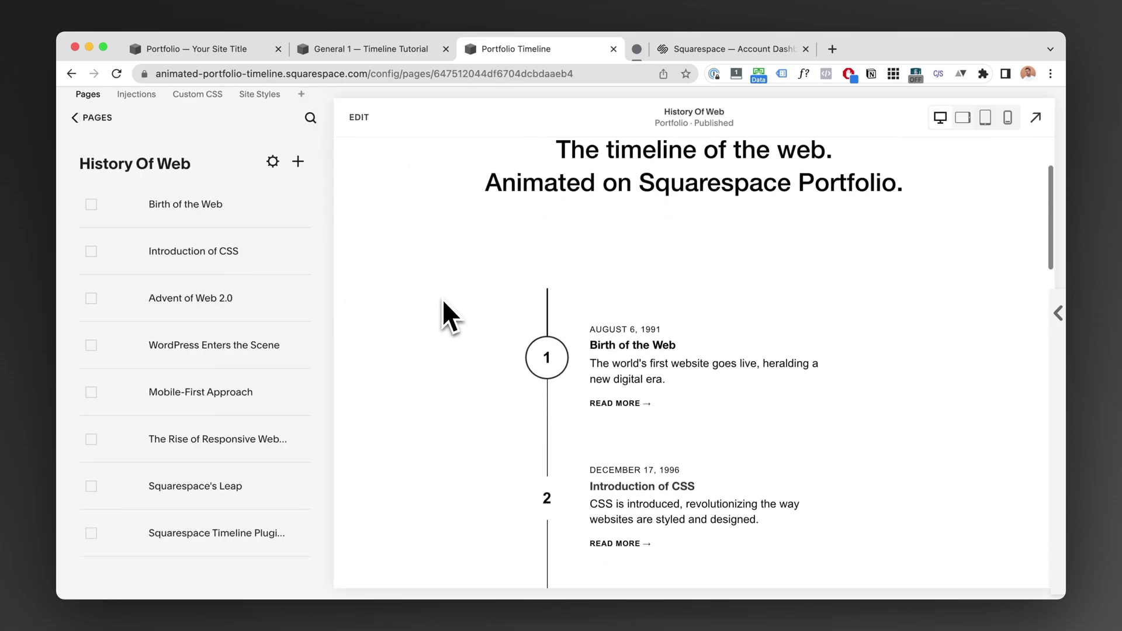
{"action": "scroll", "coordinate": [443, 299], "scroll_direction": "down", "scroll_amount": 1}
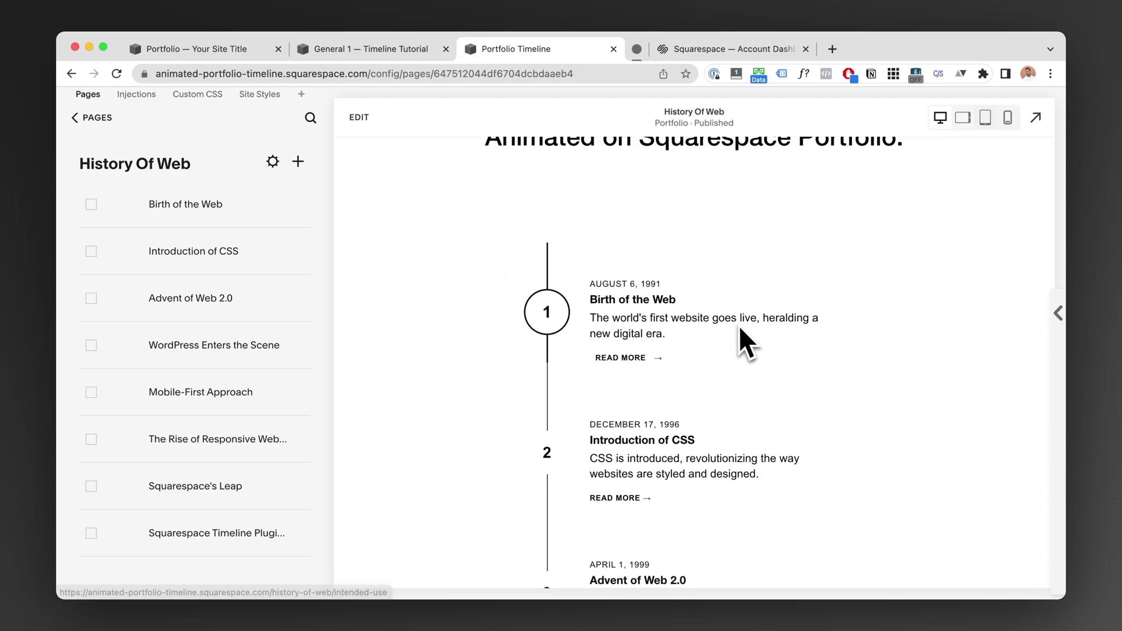
{"action": "left_click", "coordinate": [264, 46]}
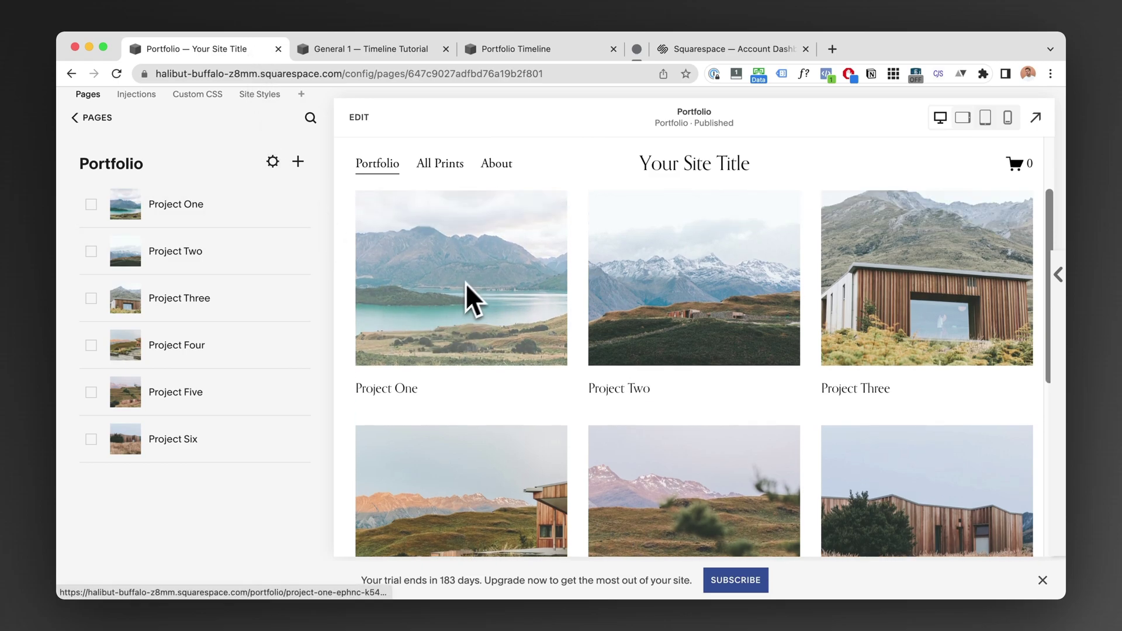
{"action": "left_click", "coordinate": [520, 49]}
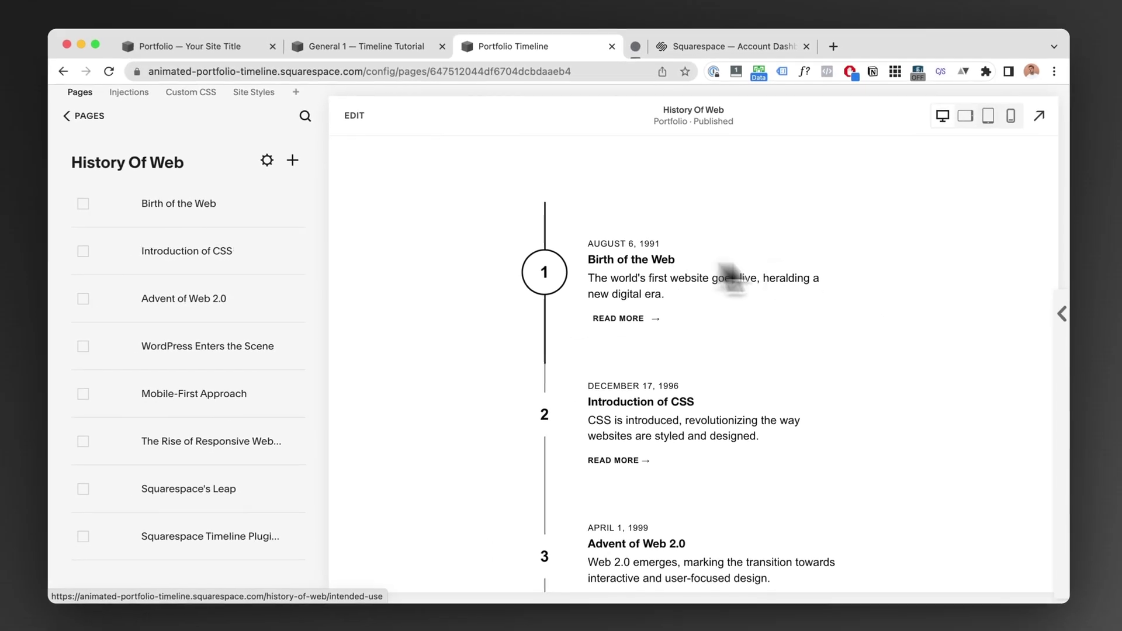
{"action": "scroll", "coordinate": [455, 261], "scroll_direction": "down", "scroll_amount": 3}
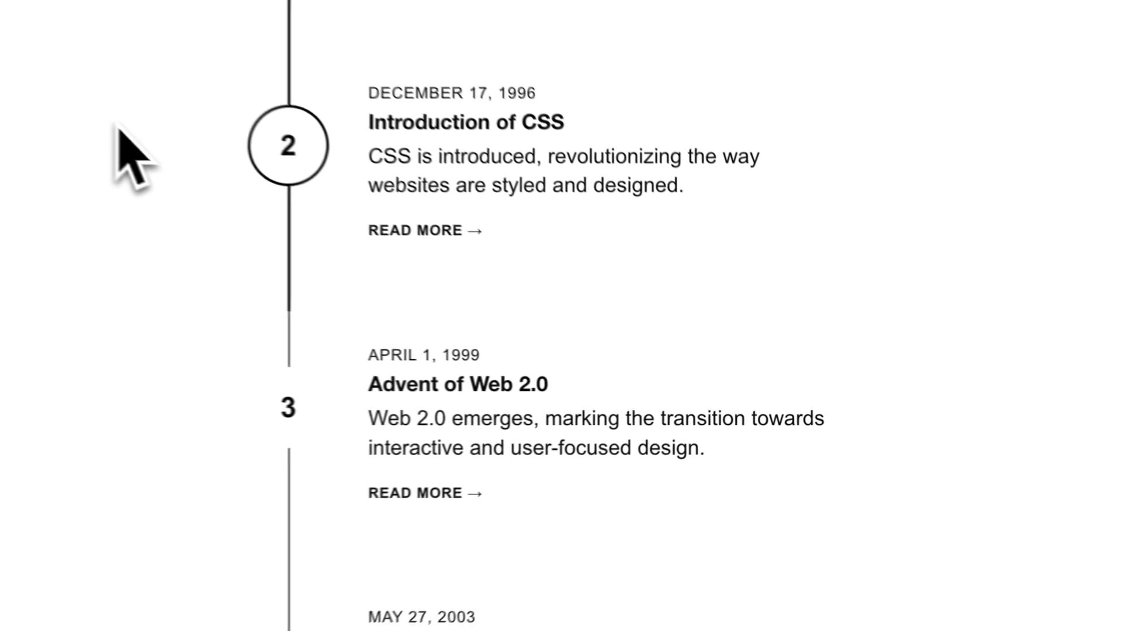
{"action": "scroll", "coordinate": [443, 259], "scroll_direction": "down", "scroll_amount": 5}
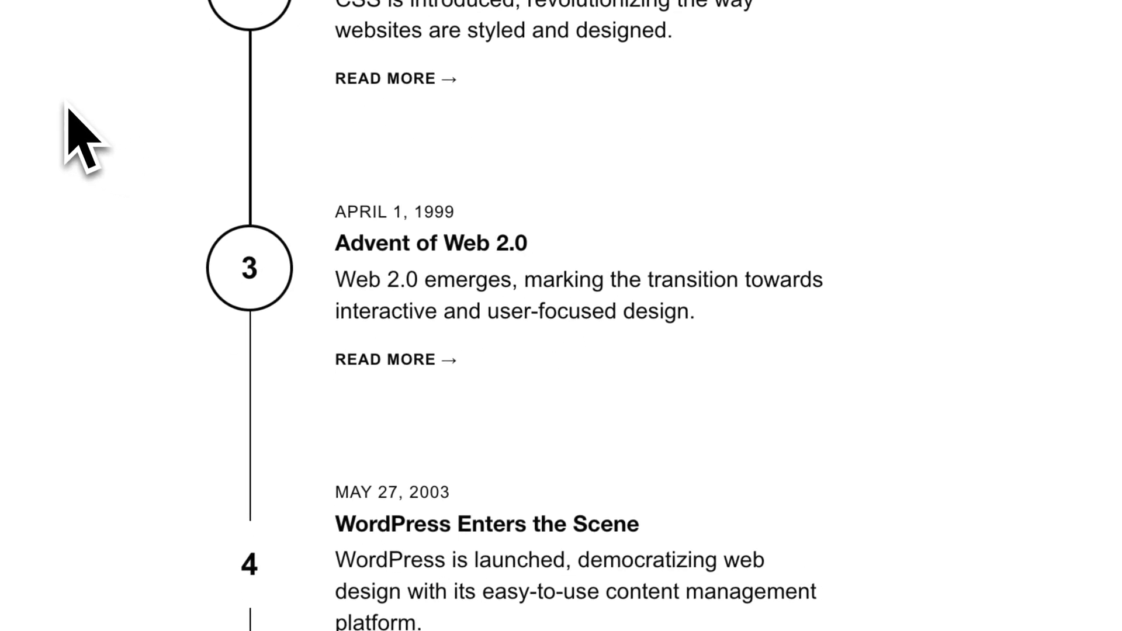
{"action": "scroll", "coordinate": [66, 107], "scroll_direction": "down", "scroll_amount": 3}
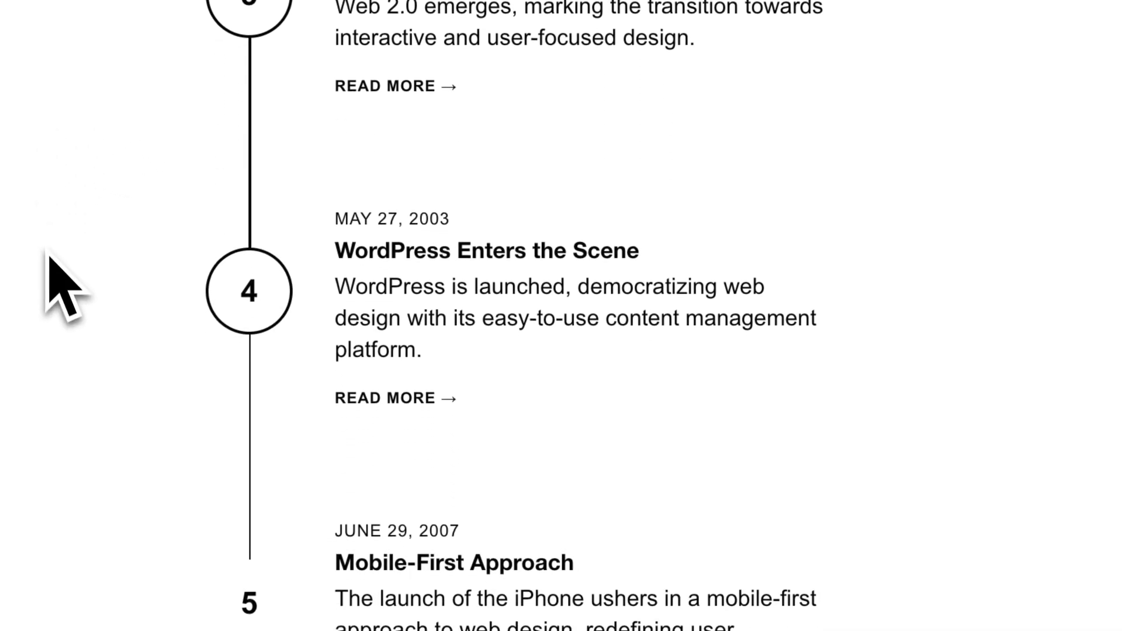
{"action": "scroll", "coordinate": [48, 258], "scroll_direction": "down", "scroll_amount": 2}
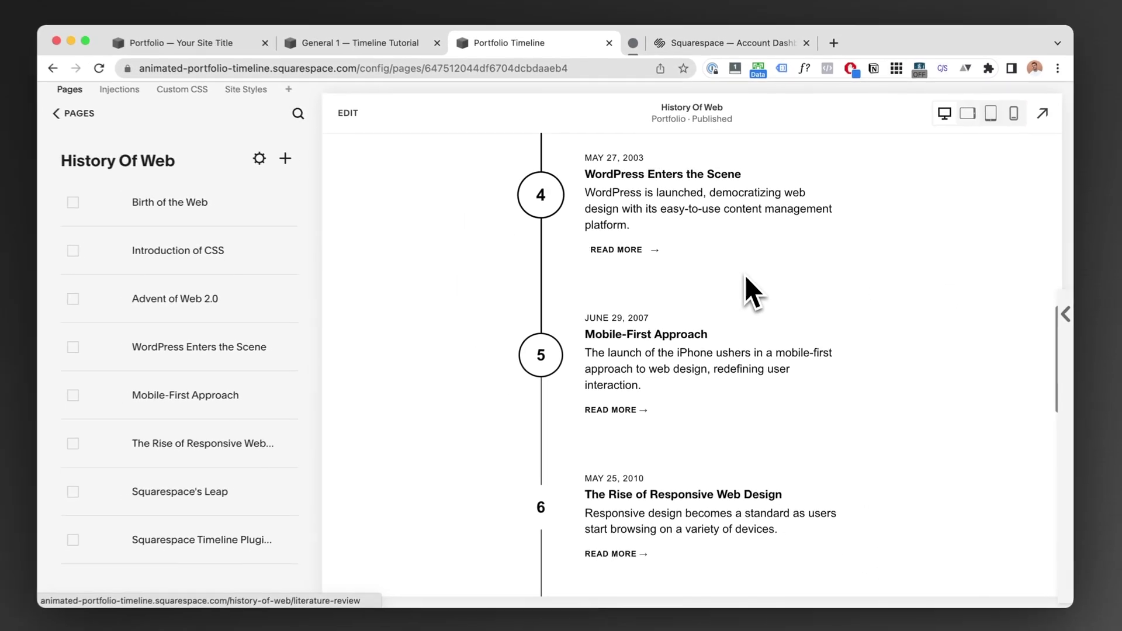
{"action": "scroll", "coordinate": [747, 280], "scroll_direction": "up", "scroll_amount": 3}
{"action": "scroll", "coordinate": [748, 278], "scroll_direction": "up", "scroll_amount": 5}
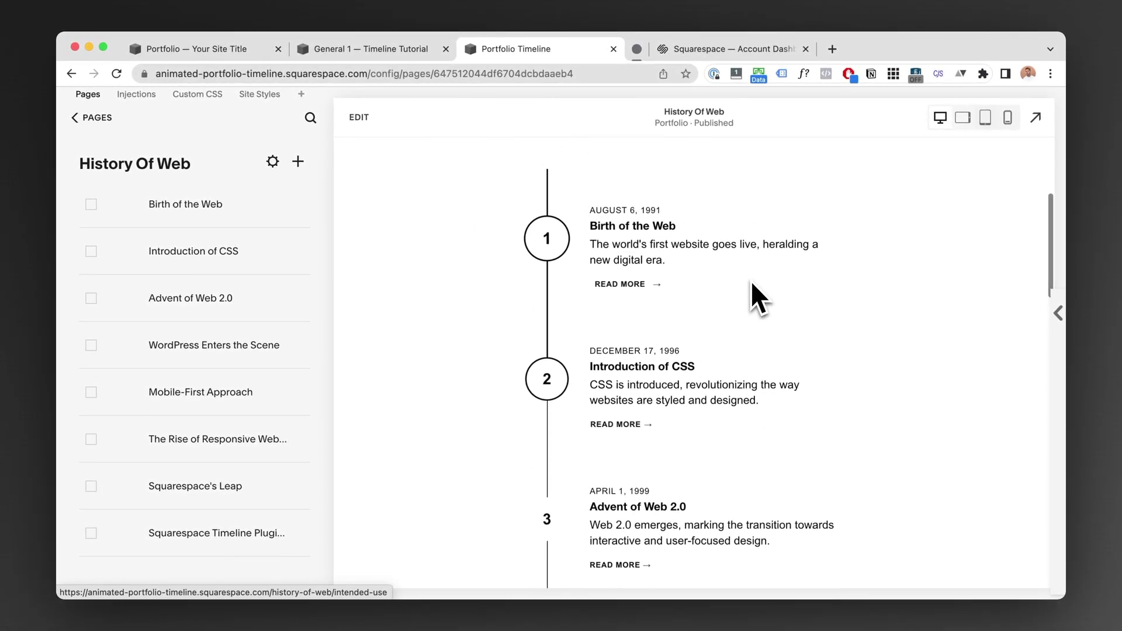
{"action": "scroll", "coordinate": [754, 285], "scroll_direction": "up", "scroll_amount": 2}
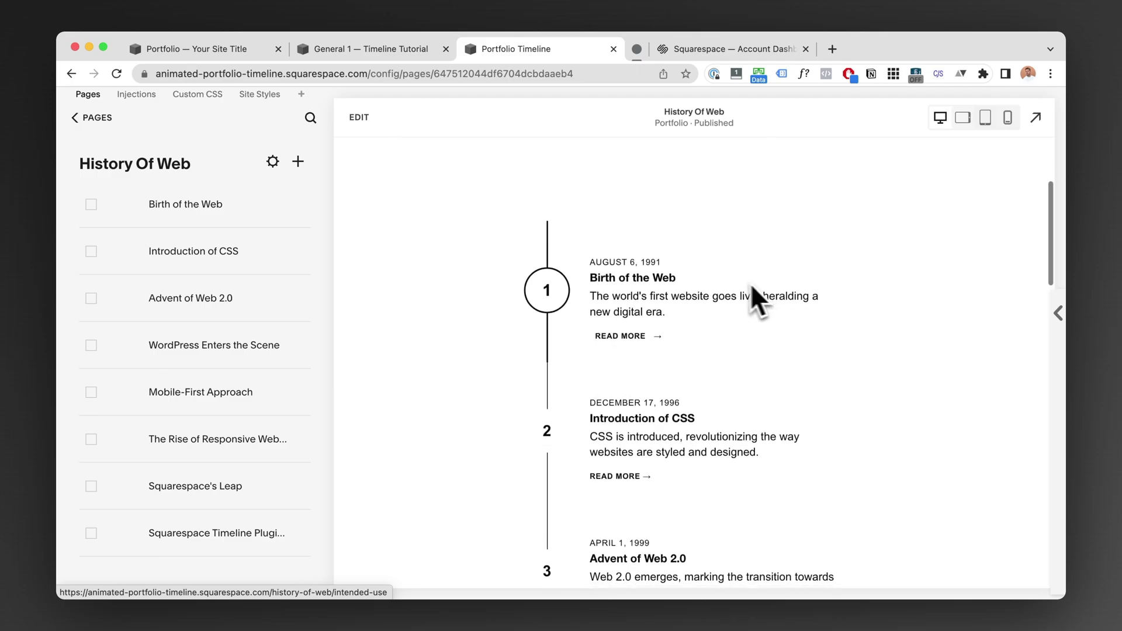
{"action": "left_click_drag", "start_coordinate": [221, 345], "coordinate": [234, 211]}
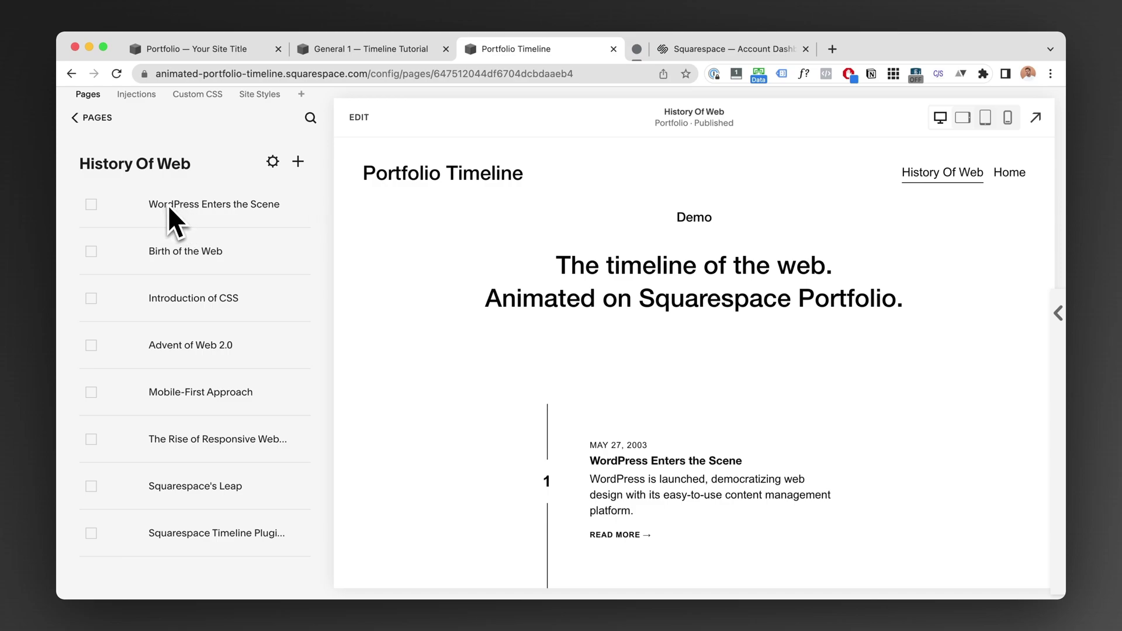
{"action": "scroll", "coordinate": [671, 293], "scroll_direction": "down", "scroll_amount": 3}
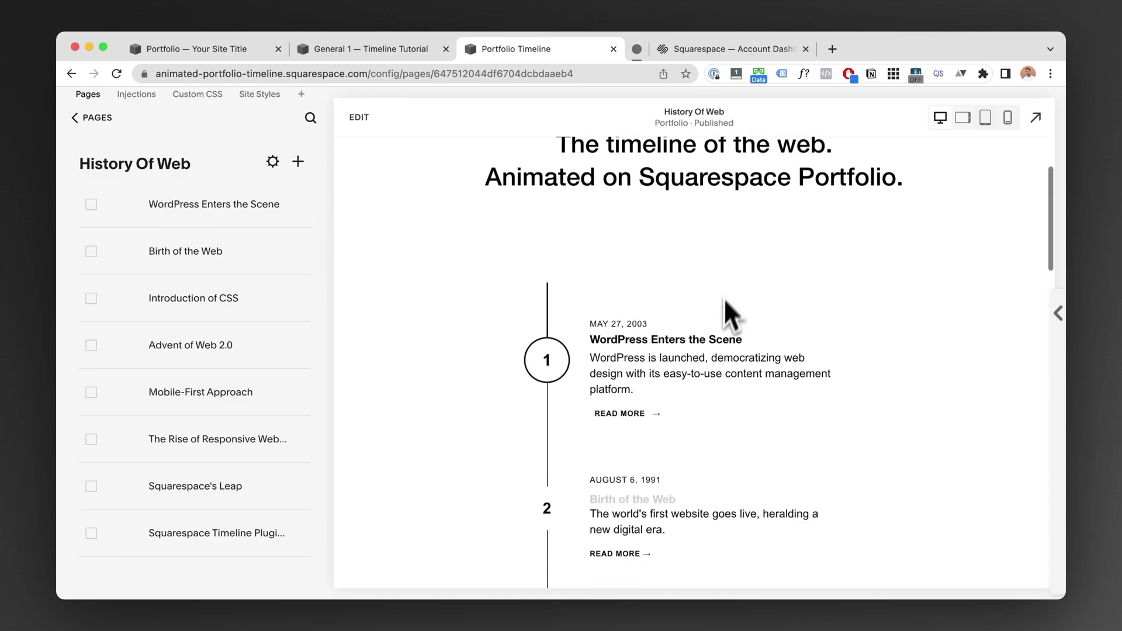
{"action": "scroll", "coordinate": [714, 458], "scroll_direction": "down", "scroll_amount": 2}
{"action": "left_click_drag", "start_coordinate": [258, 220], "coordinate": [251, 351]}
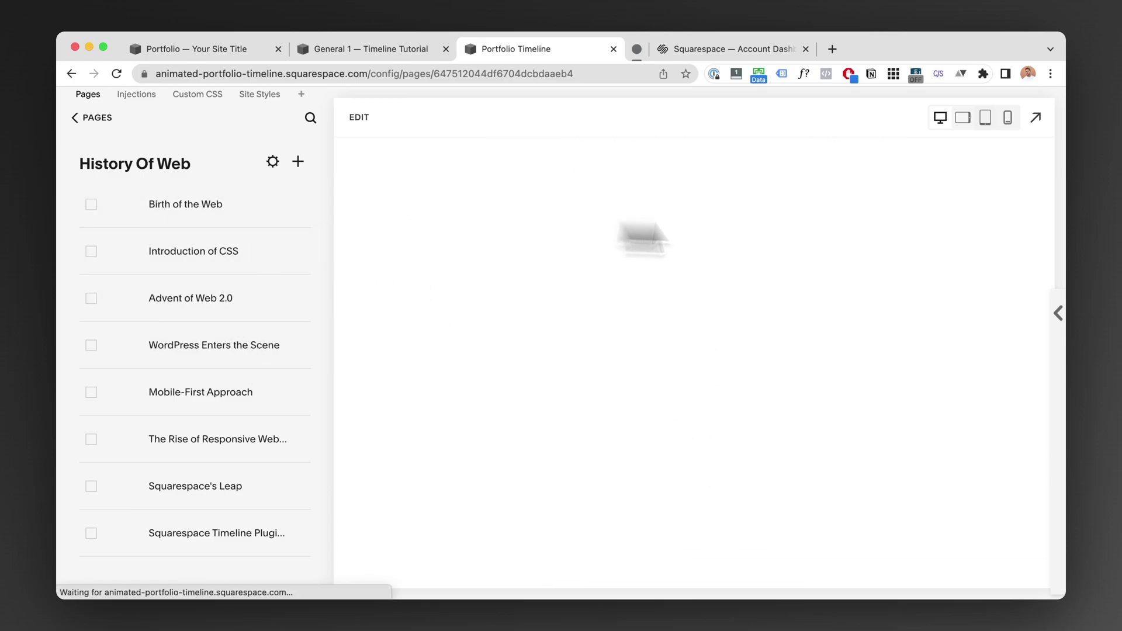
Open Birth of the Web via READ MORE and exit Edit mode on its Step 1/8 page
{"action": "scroll", "coordinate": [915, 234], "scroll_direction": "down", "scroll_amount": 3}
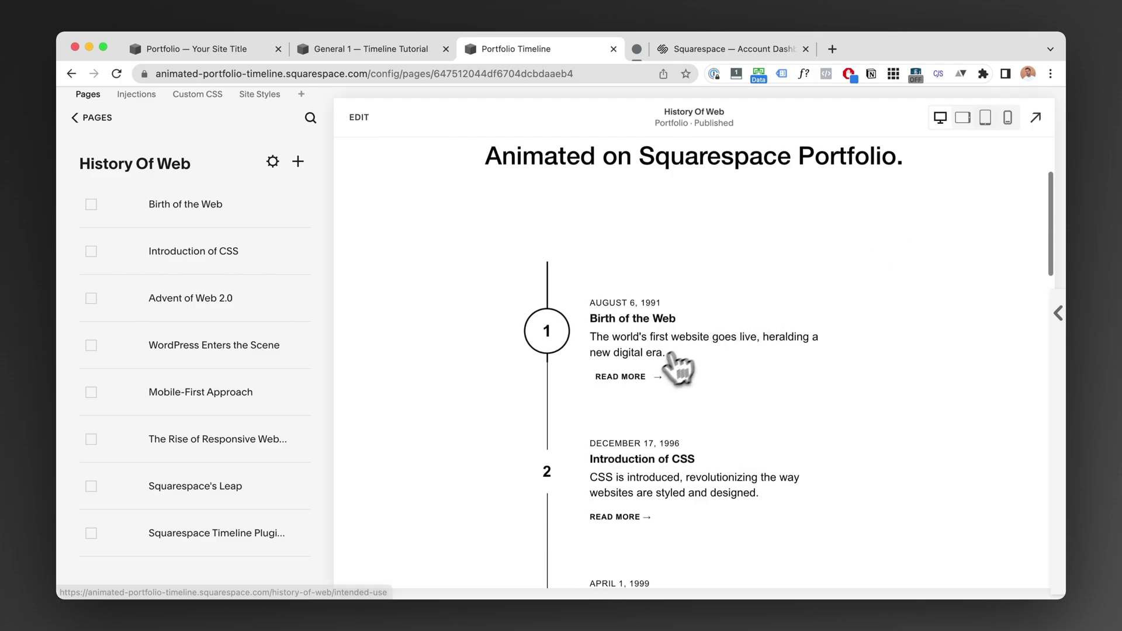
{"action": "scroll", "coordinate": [660, 339], "scroll_direction": "down", "scroll_amount": 1}
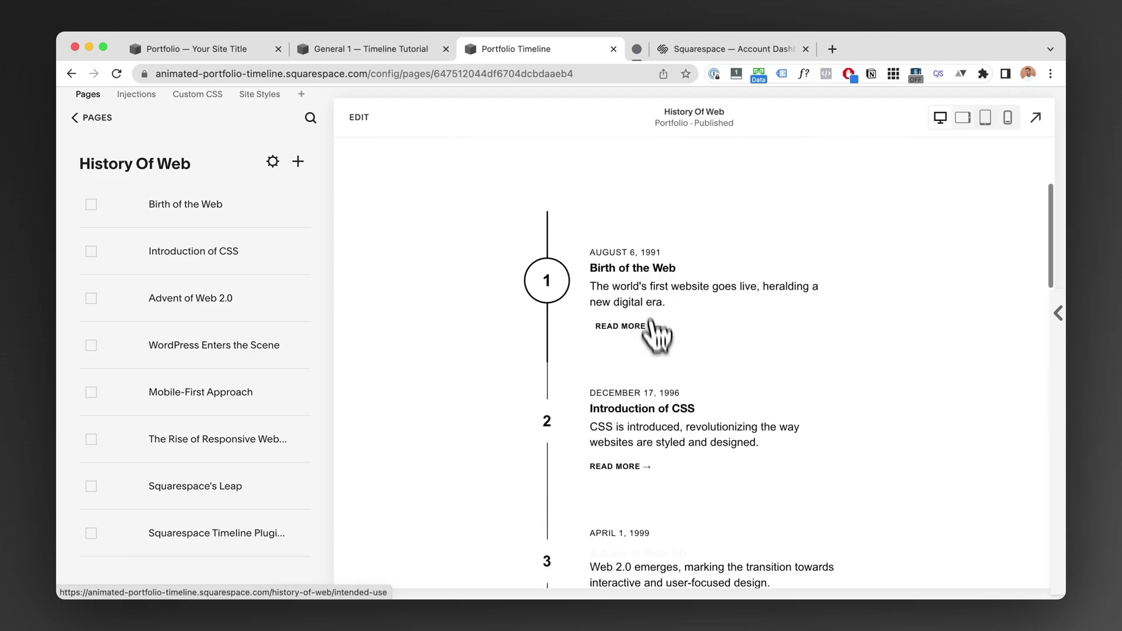
{"action": "left_click", "coordinate": [637, 291]}
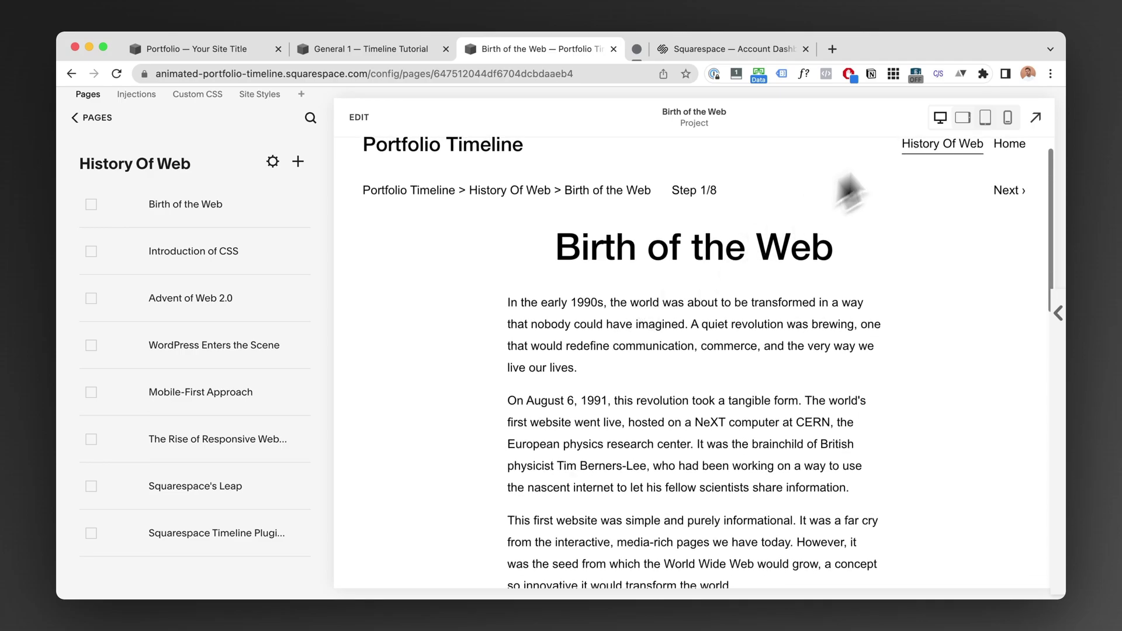
{"action": "scroll", "coordinate": [899, 268], "scroll_direction": "down", "scroll_amount": 2}
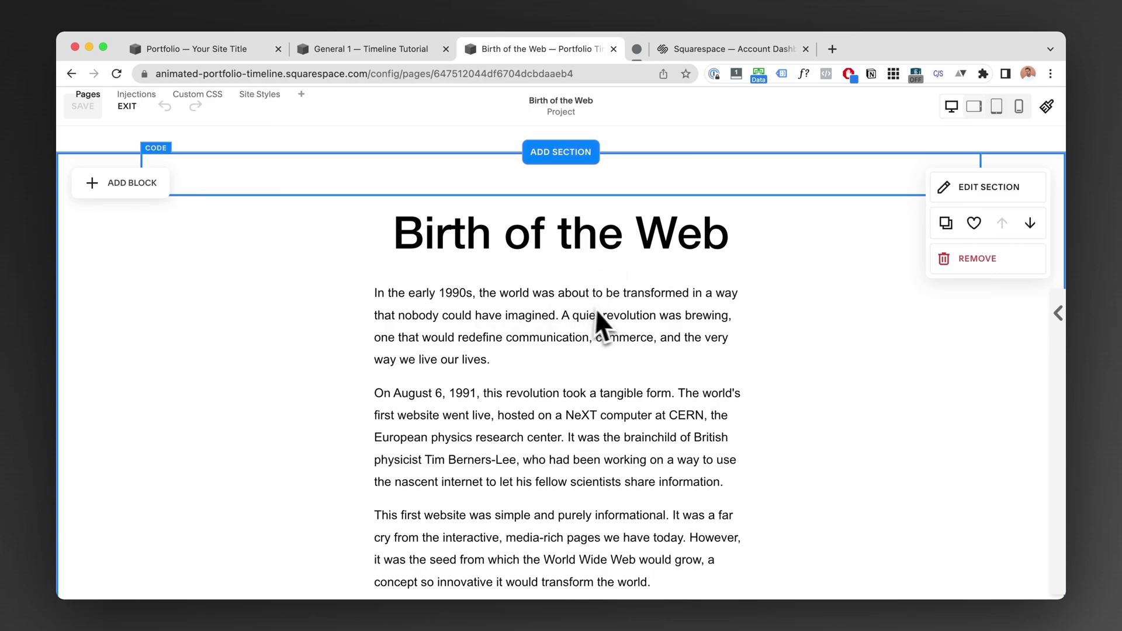
{"action": "left_click", "coordinate": [127, 106]}
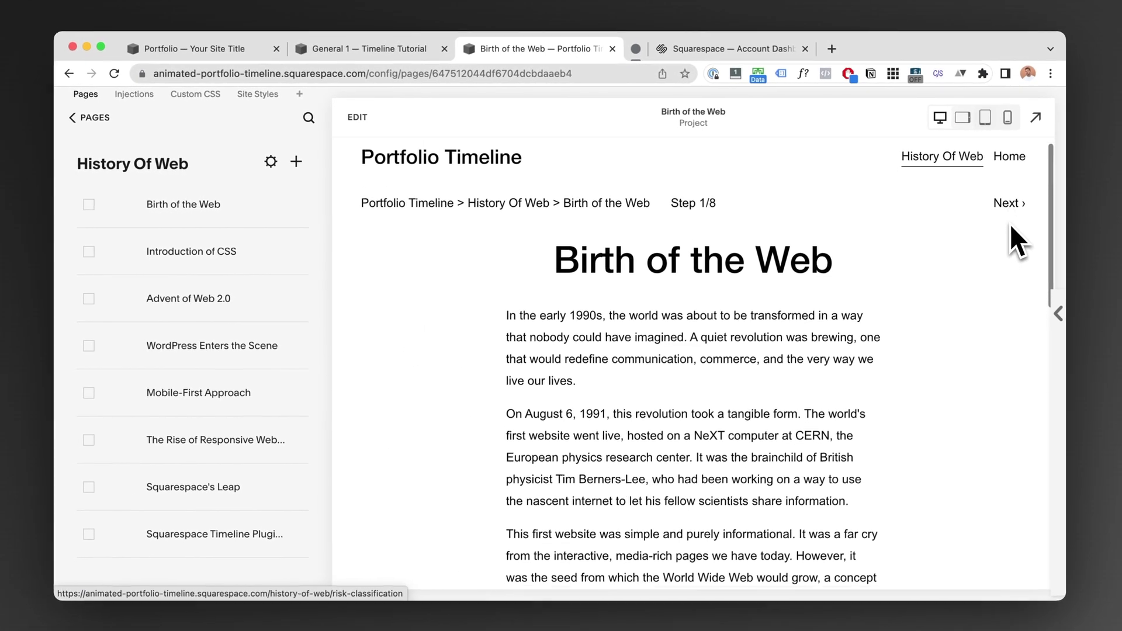
Visit the next timeline entry's article, then return to the History Of Web timeline
{"action": "scroll", "coordinate": [1011, 225], "scroll_direction": "down", "scroll_amount": 15}
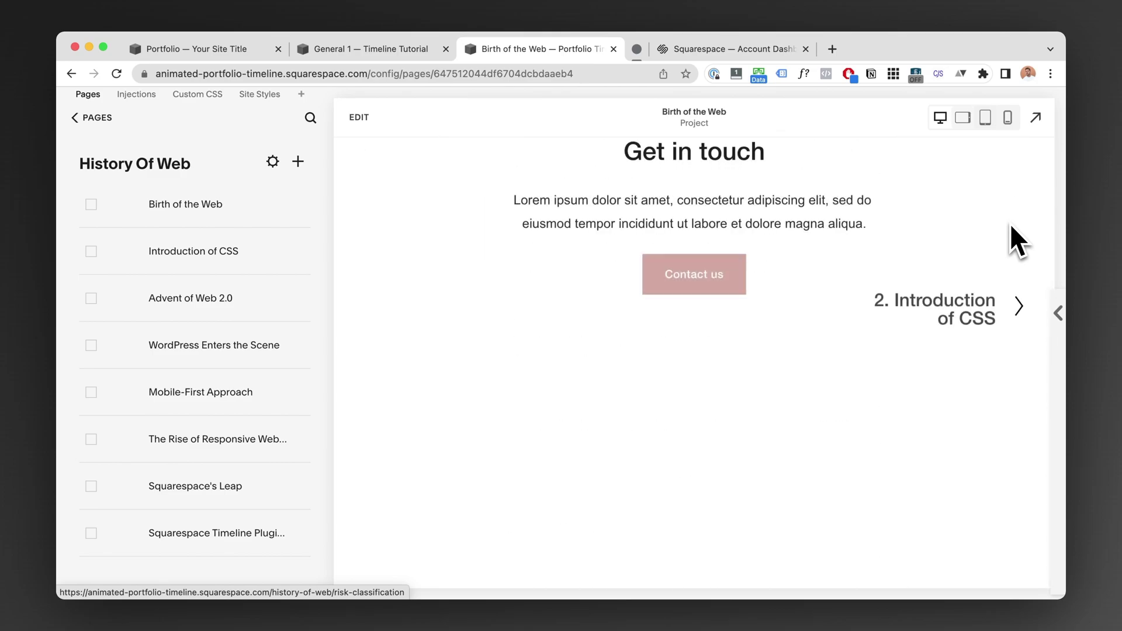
{"action": "scroll", "coordinate": [973, 317], "scroll_direction": "up", "scroll_amount": 15}
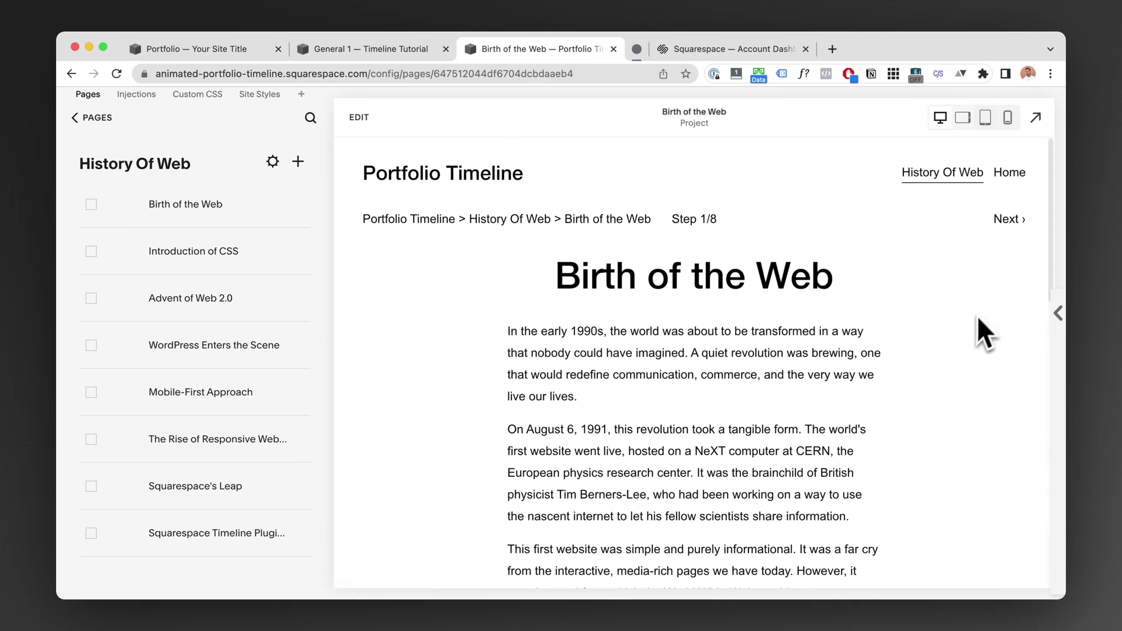
{"action": "left_click", "coordinate": [1013, 234]}
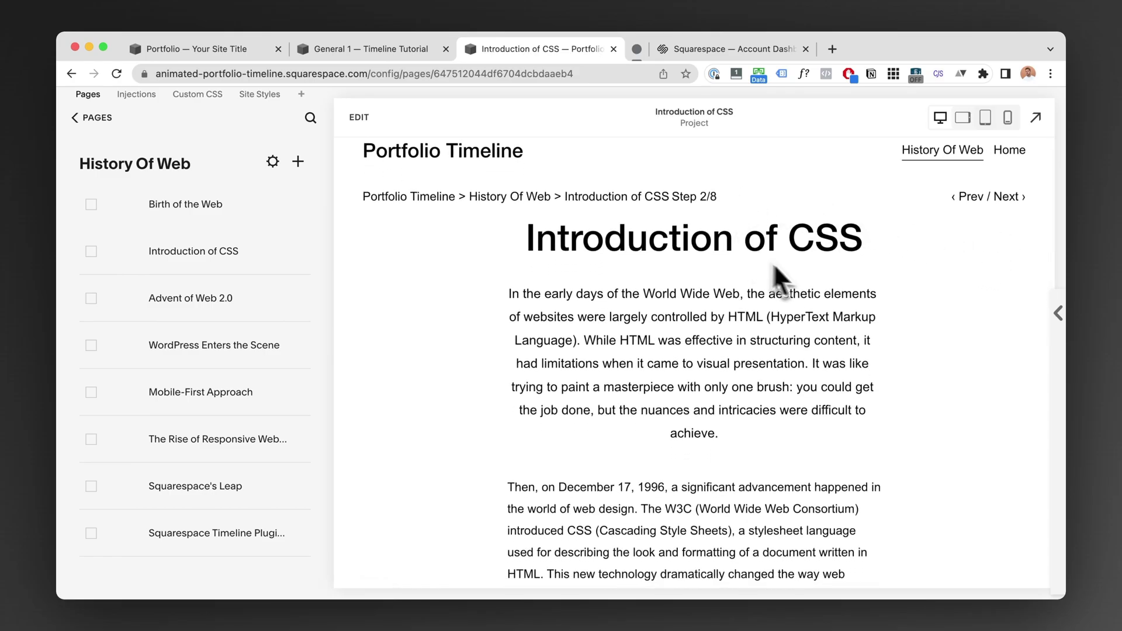
{"action": "scroll", "coordinate": [773, 263], "scroll_direction": "down", "scroll_amount": 2}
{"action": "scroll", "coordinate": [872, 234], "scroll_direction": "up", "scroll_amount": 3}
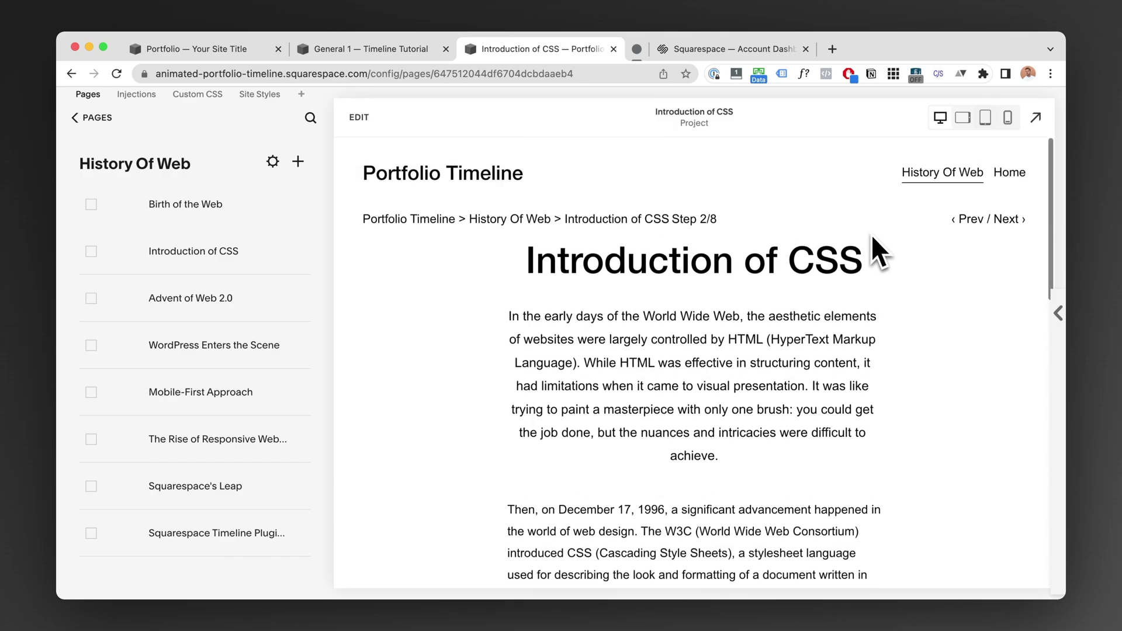
{"action": "left_click", "coordinate": [521, 221]}
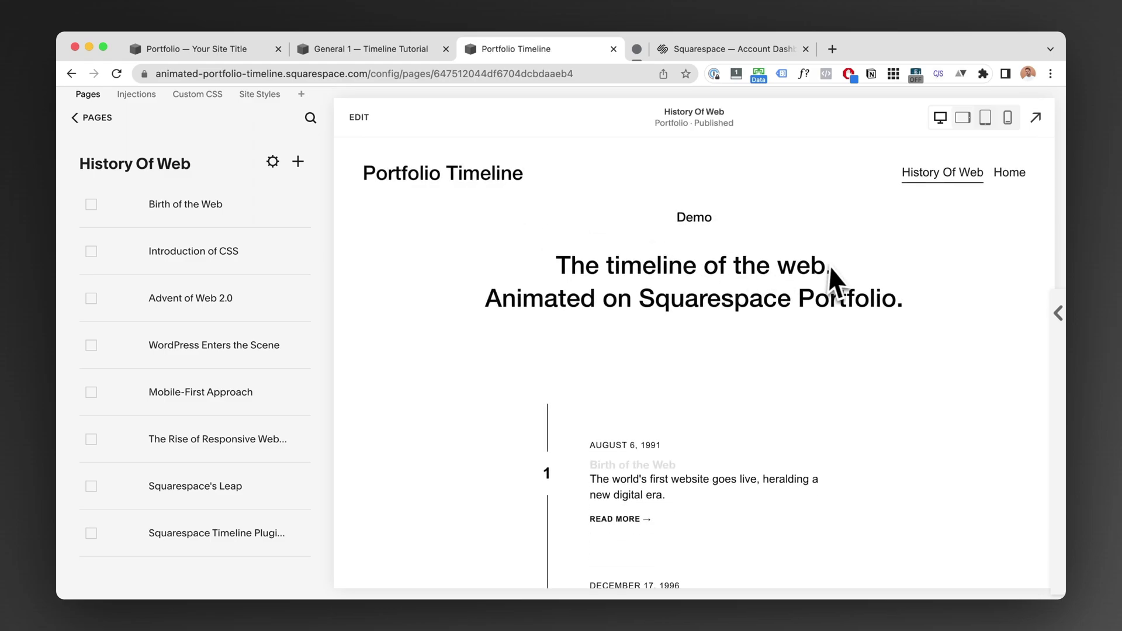
Scroll down to entries 4–6, WordPress Enters the Scene through Responsive Web Design
{"action": "scroll", "coordinate": [835, 275], "scroll_direction": "down", "scroll_amount": 5}
{"action": "scroll", "coordinate": [835, 268], "scroll_direction": "down", "scroll_amount": 6}
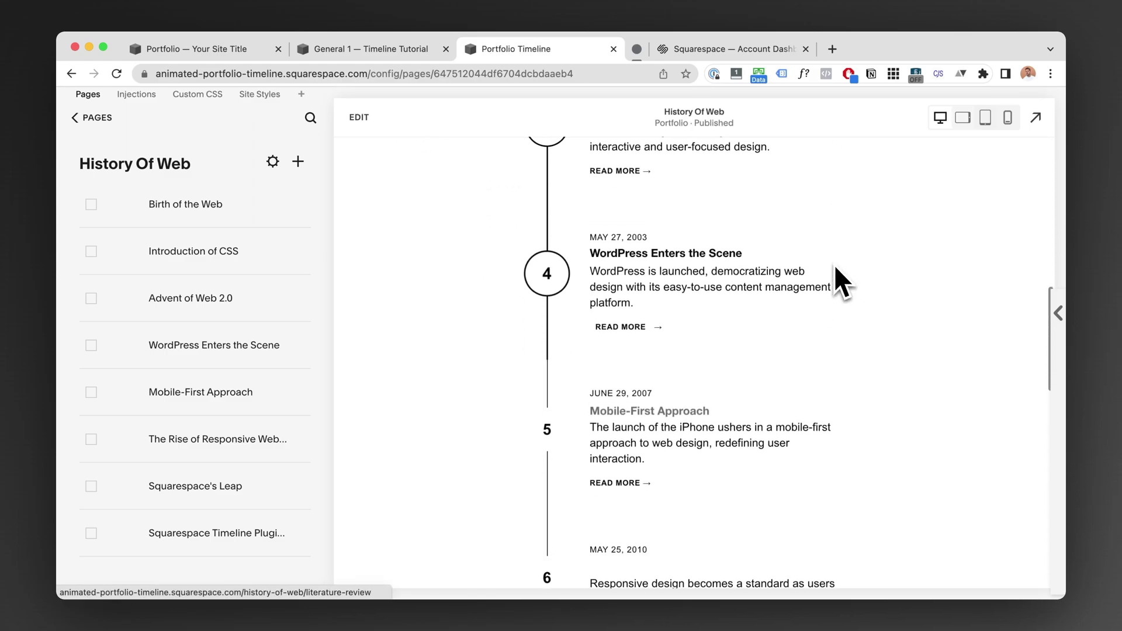
{"action": "scroll", "coordinate": [830, 272], "scroll_direction": "down", "scroll_amount": 2}
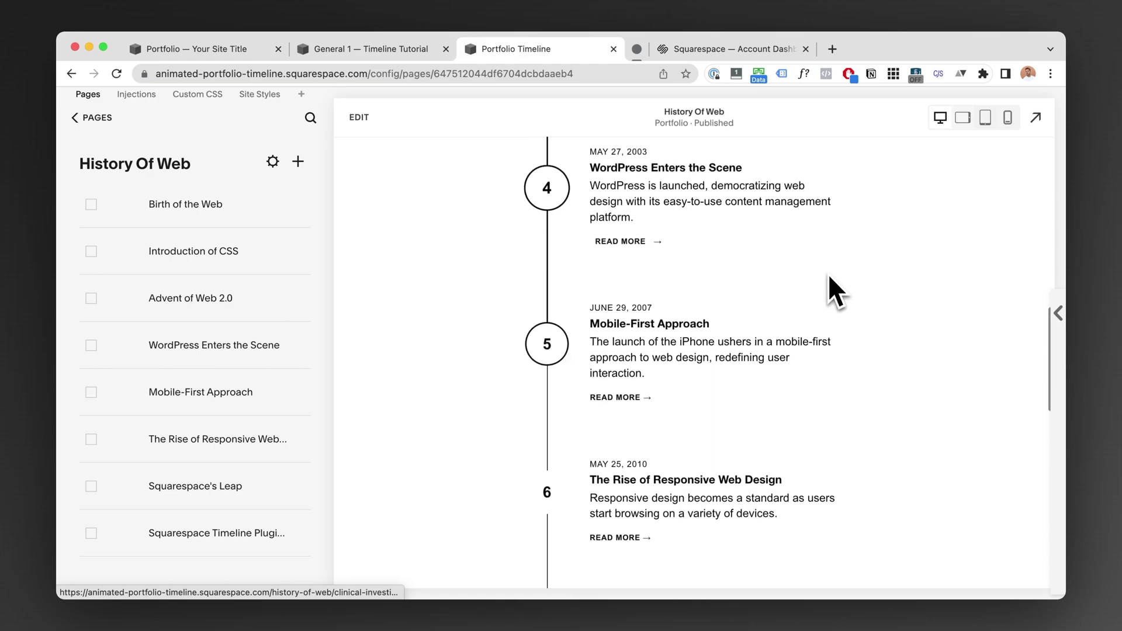
{"action": "scroll", "coordinate": [721, 341], "scroll_direction": "up", "scroll_amount": 1}
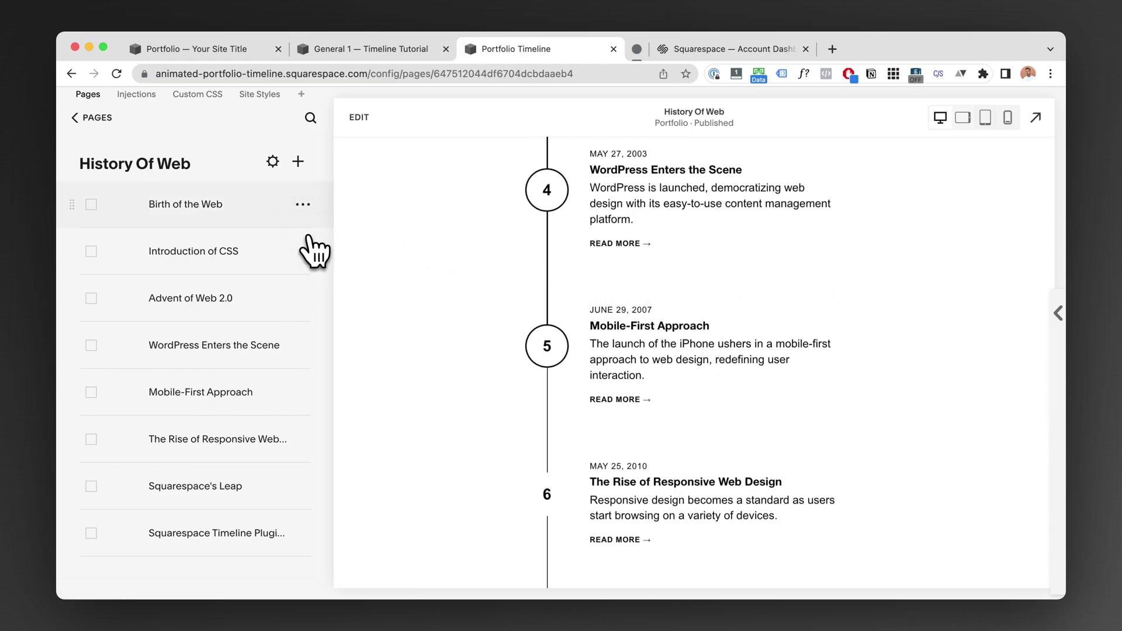
{"action": "left_click", "coordinate": [303, 204]}
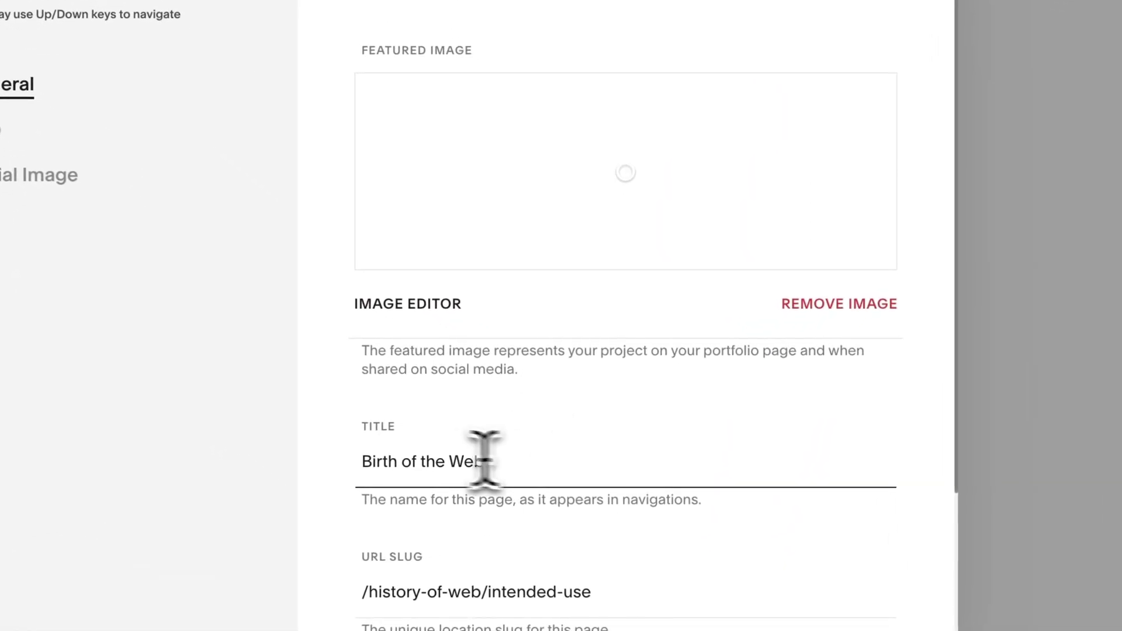
{"action": "scroll", "coordinate": [475, 485], "scroll_direction": "down", "scroll_amount": 3}
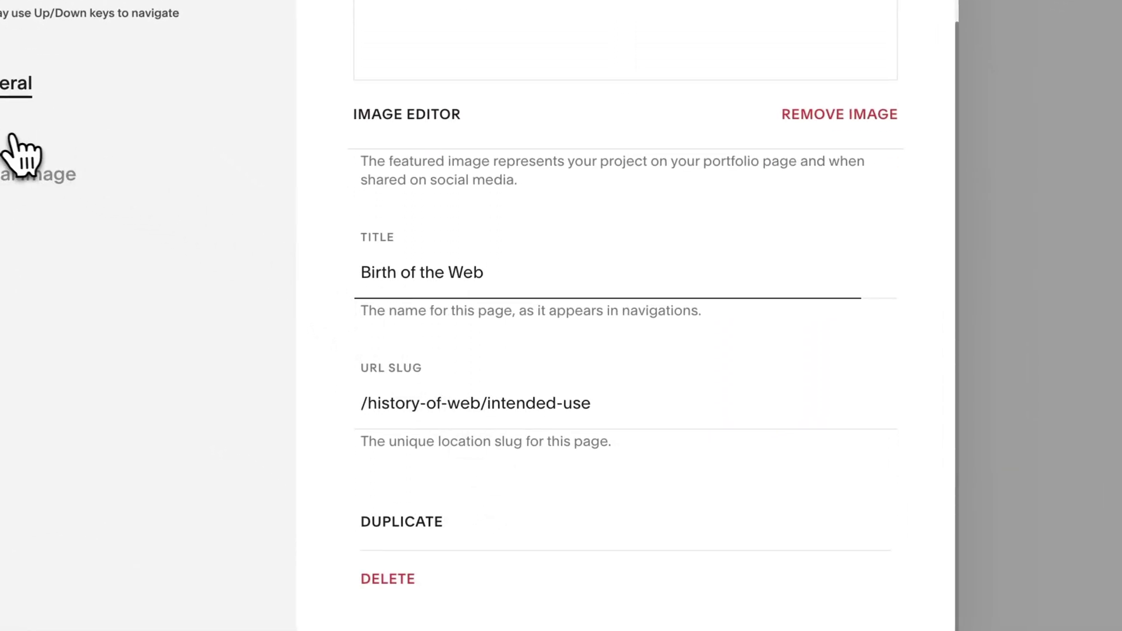
{"action": "left_click", "coordinate": [13, 133]}
{"action": "scroll", "coordinate": [556, 351], "scroll_direction": "down", "scroll_amount": 1}
{"action": "left_click", "coordinate": [497, 468]}
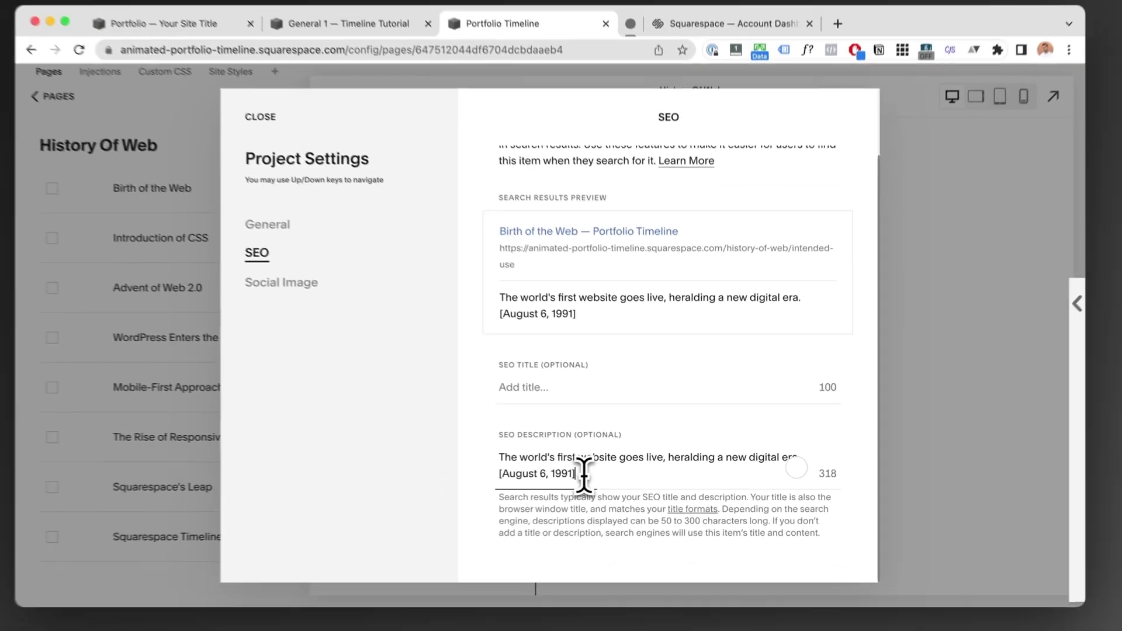
{"action": "left_click_drag", "start_coordinate": [502, 475], "coordinate": [395, 477]}
{"action": "left_click", "coordinate": [489, 478]}
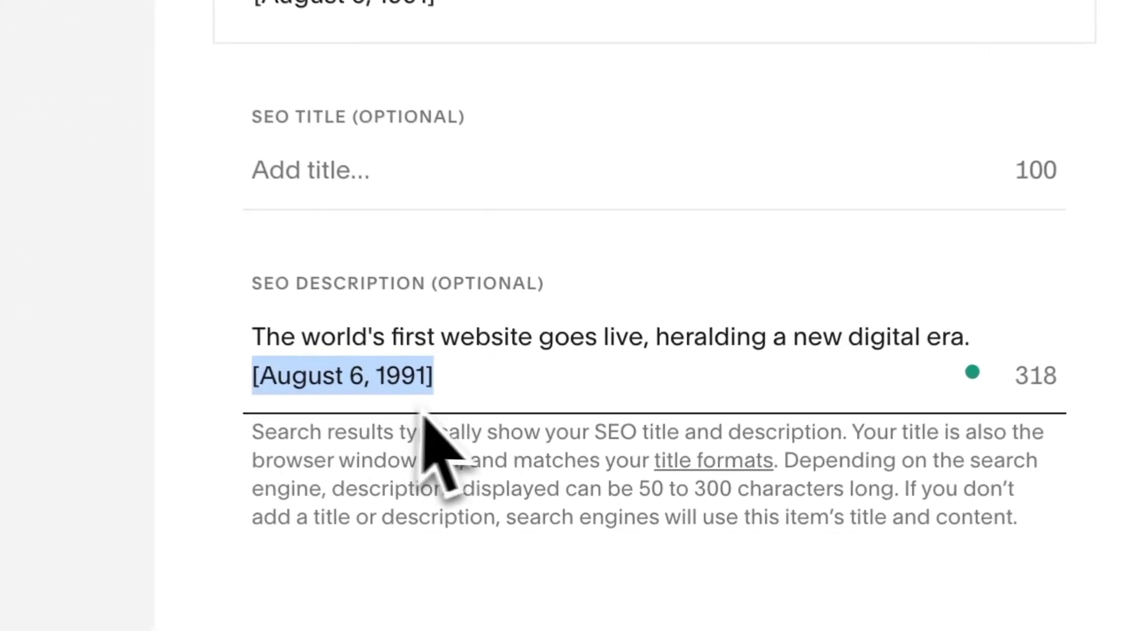
{"action": "left_click", "coordinate": [593, 479]}
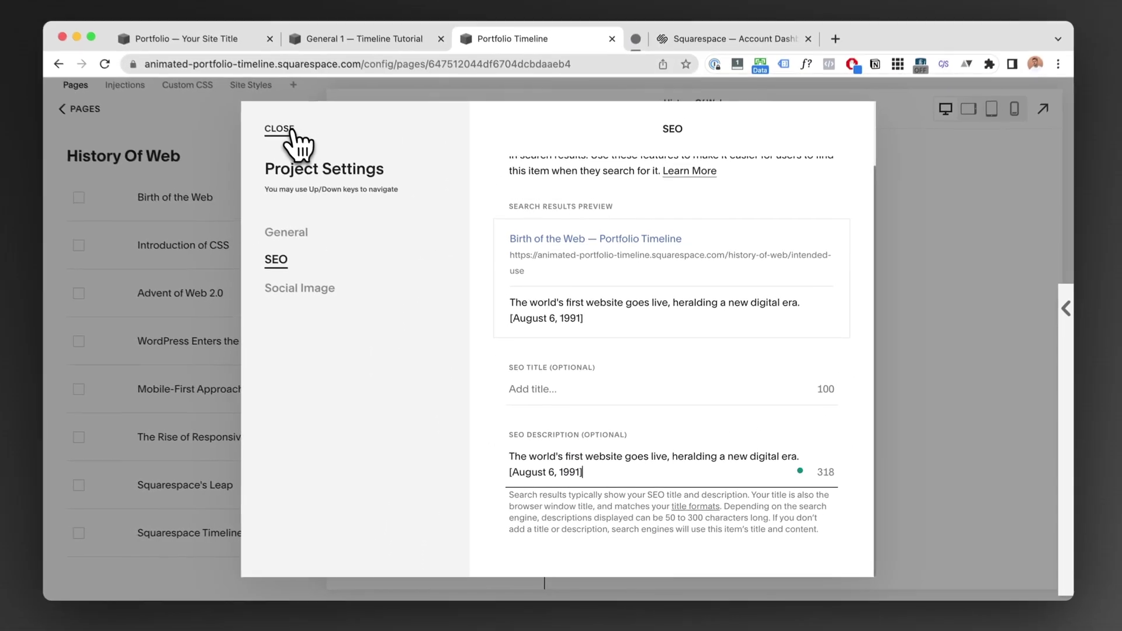
{"action": "left_click", "coordinate": [297, 143]}
{"action": "scroll", "coordinate": [836, 387], "scroll_direction": "up", "scroll_amount": 10}
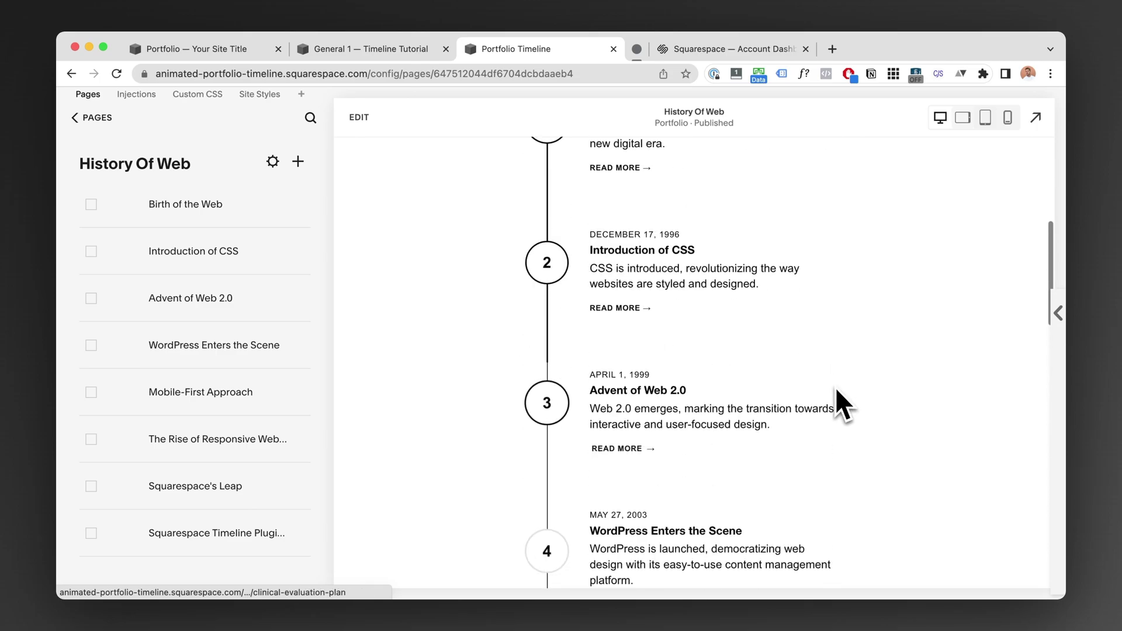
{"action": "scroll", "coordinate": [836, 387], "scroll_direction": "down", "scroll_amount": 4}
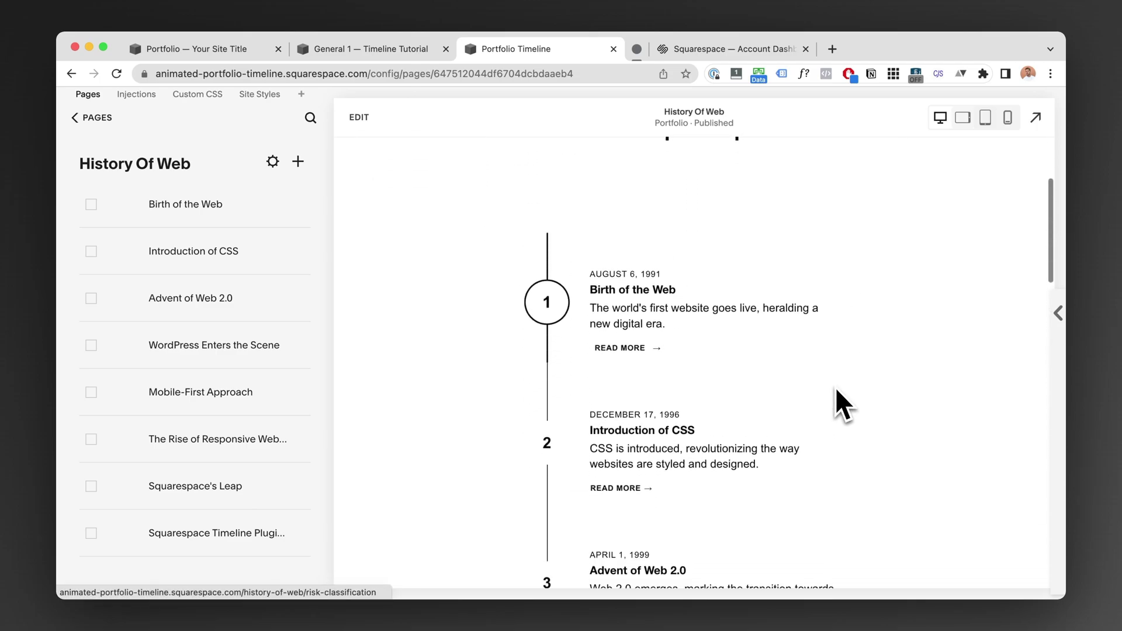
{"action": "scroll", "coordinate": [905, 385], "scroll_direction": "down", "scroll_amount": 1}
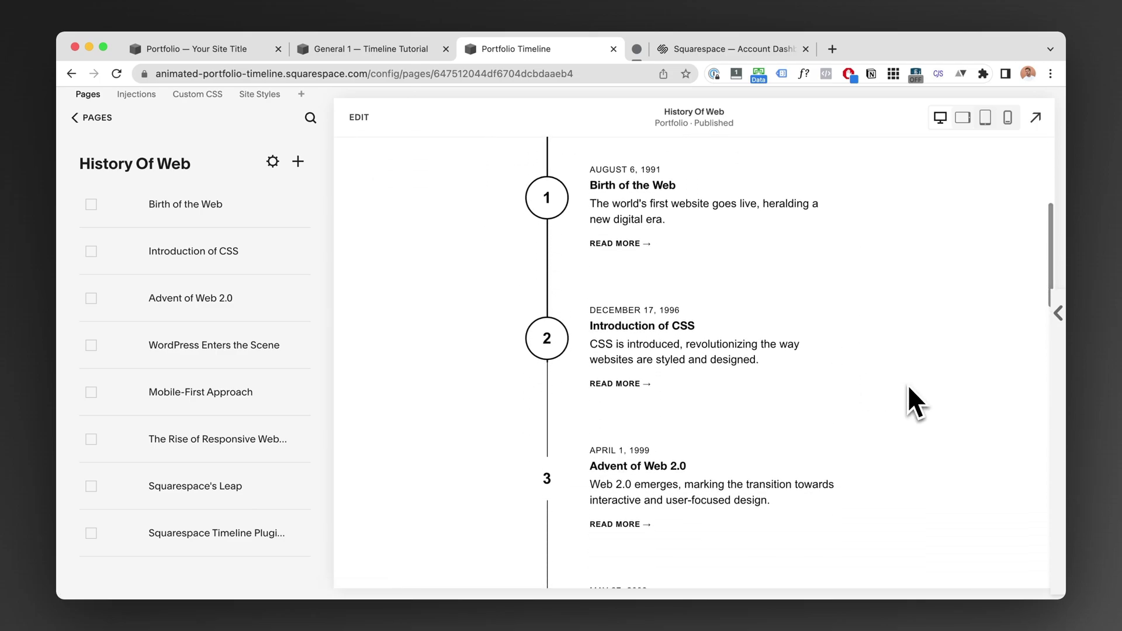
{"action": "scroll", "coordinate": [909, 388], "scroll_direction": "down", "scroll_amount": 2}
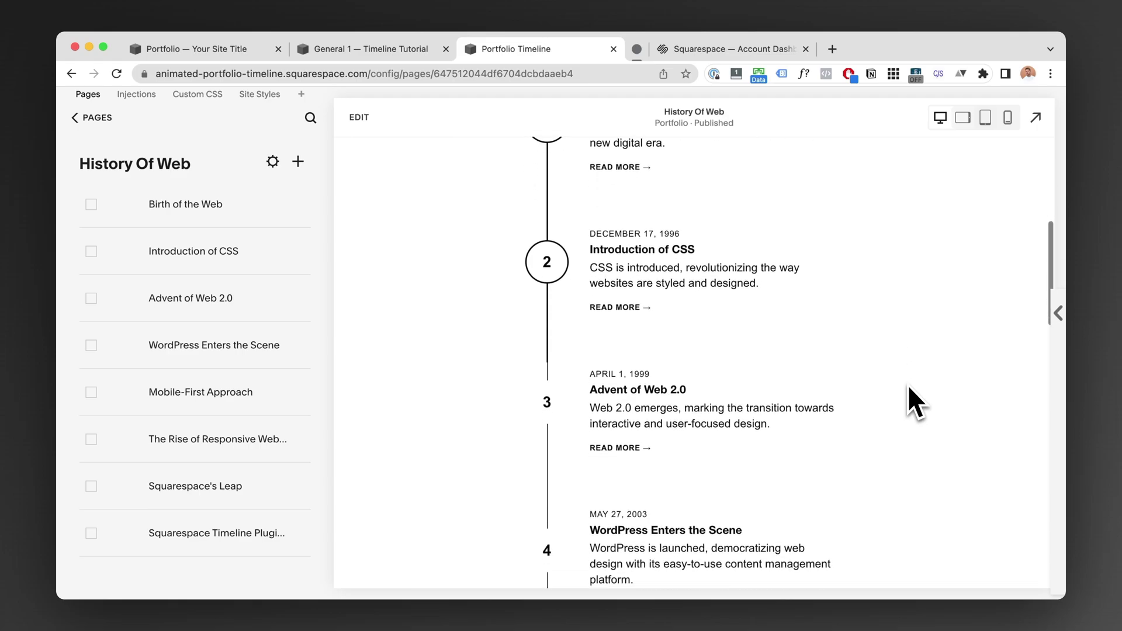
{"action": "scroll", "coordinate": [907, 385], "scroll_direction": "up", "scroll_amount": 1}
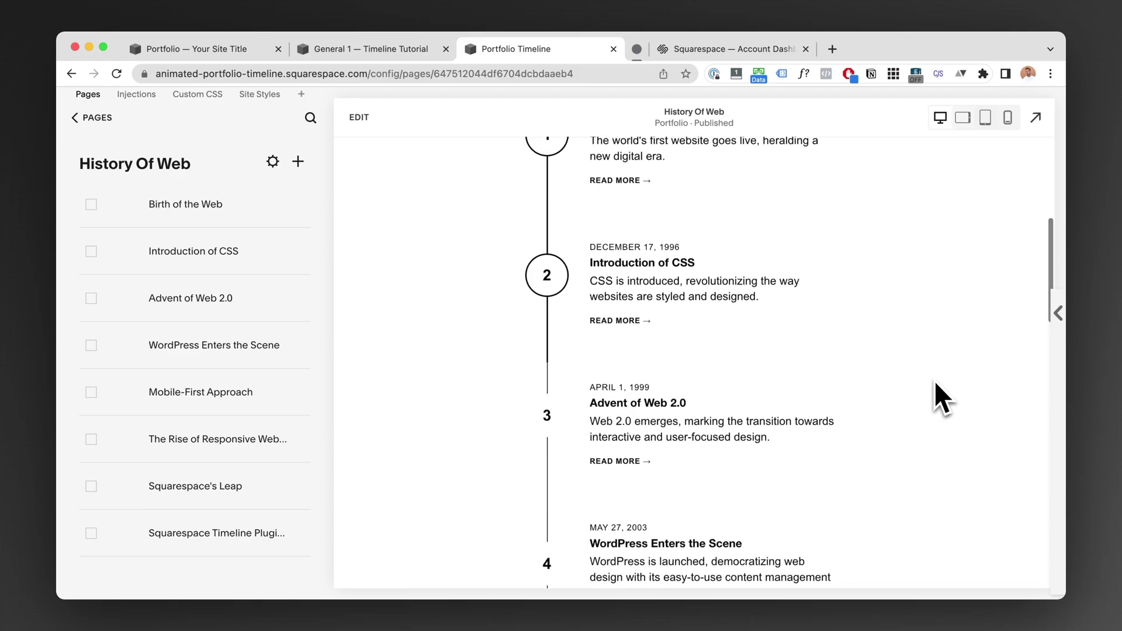
{"action": "scroll", "coordinate": [934, 381], "scroll_direction": "up", "scroll_amount": 1}
{"action": "scroll", "coordinate": [936, 384], "scroll_direction": "up", "scroll_amount": 3}
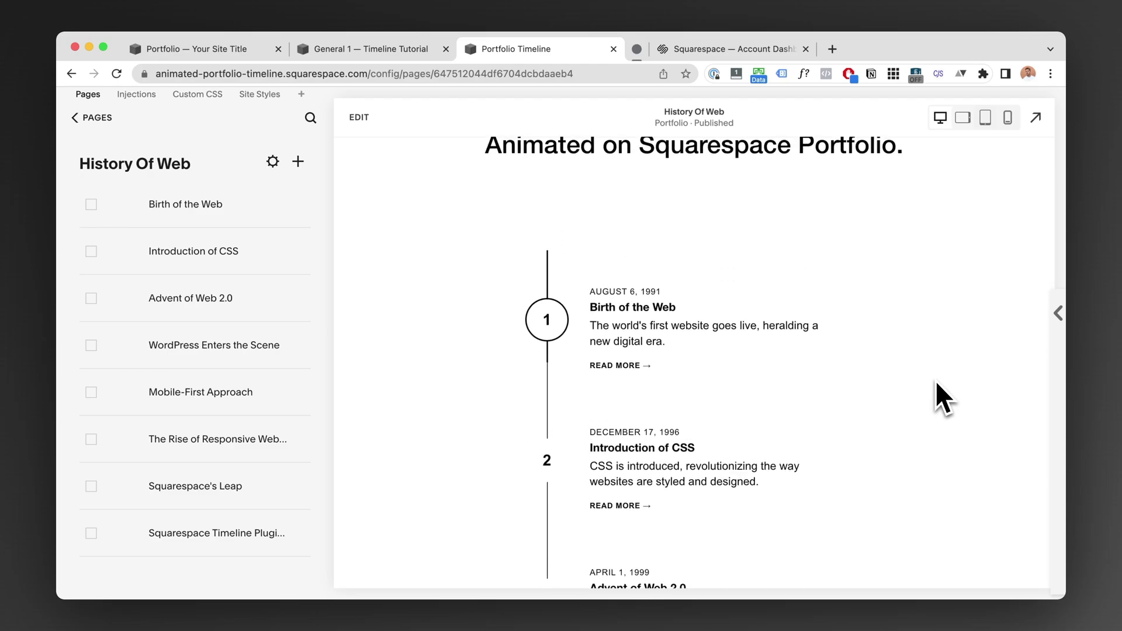
{"action": "scroll", "coordinate": [975, 332], "scroll_direction": "down", "scroll_amount": 1}
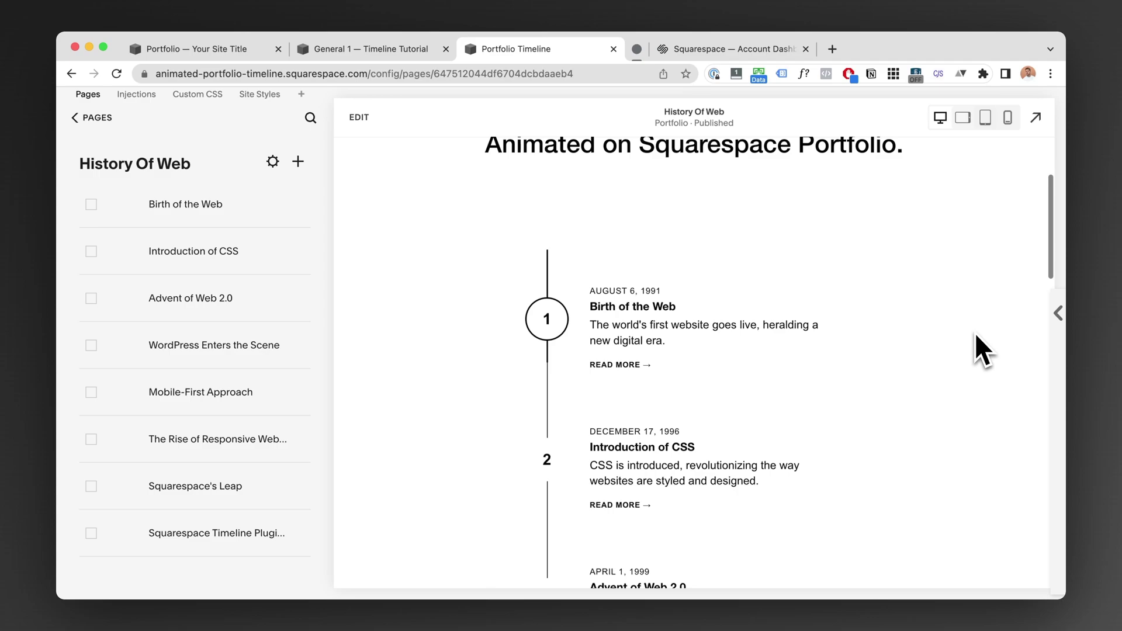
{"action": "scroll", "coordinate": [975, 332], "scroll_direction": "down", "scroll_amount": 2}
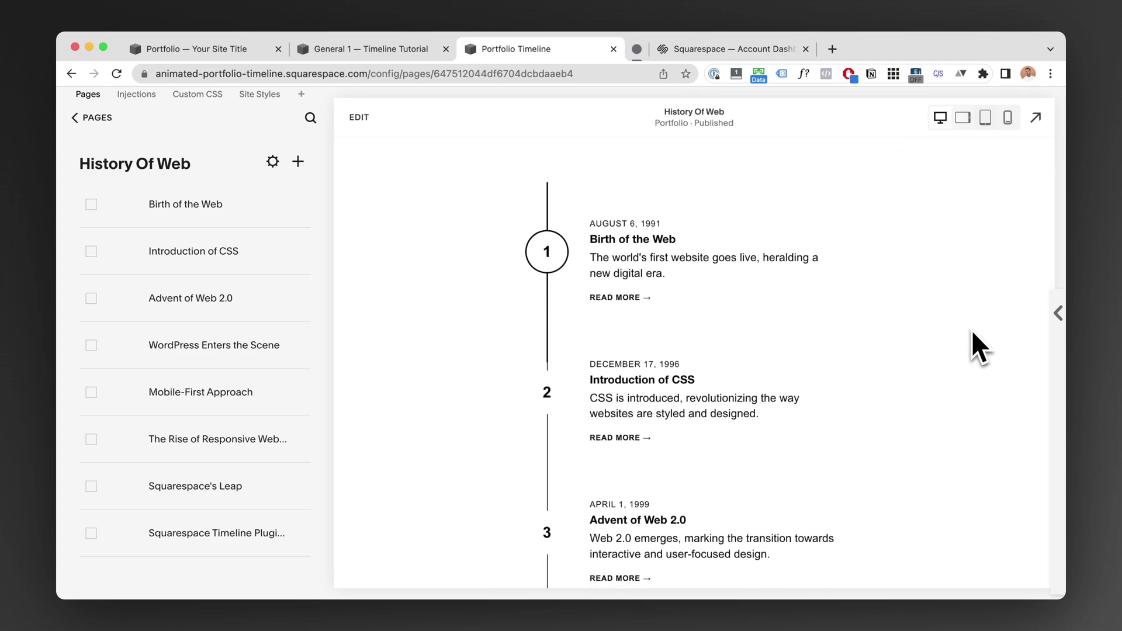
{"action": "scroll", "coordinate": [971, 330], "scroll_direction": "down", "scroll_amount": 1}
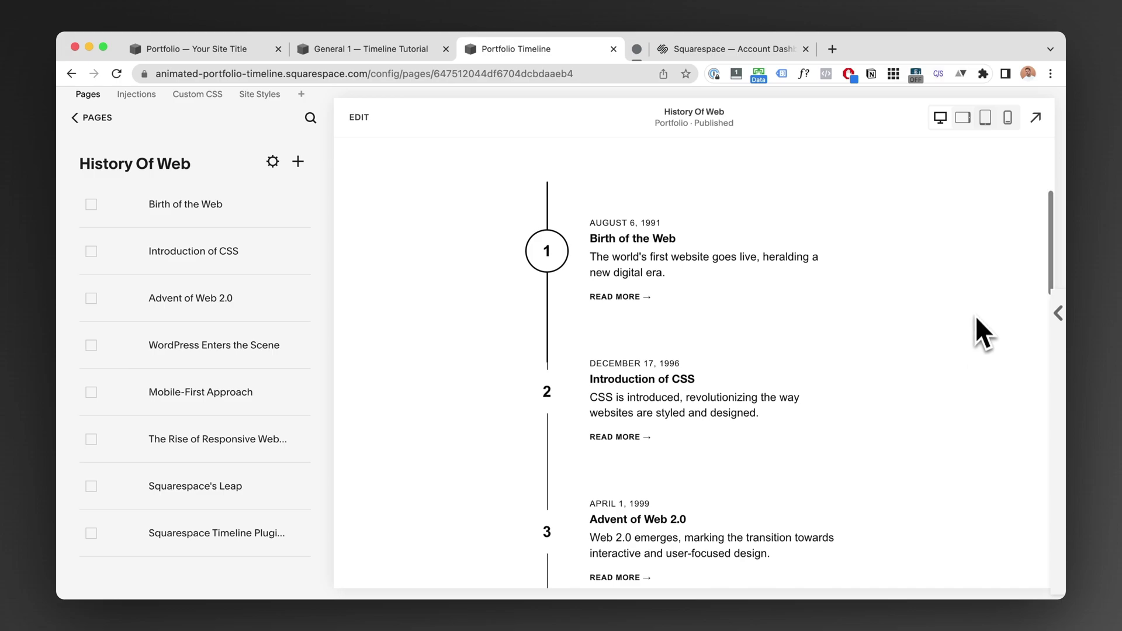
{"action": "scroll", "coordinate": [974, 307], "scroll_direction": "up", "scroll_amount": 1}
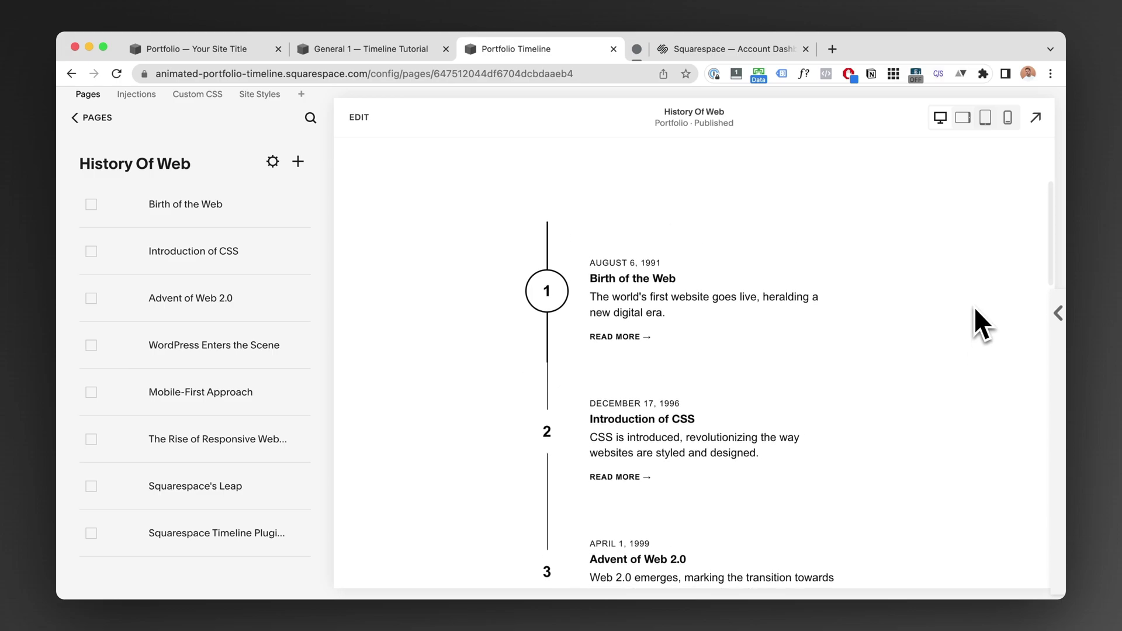
{"action": "scroll", "coordinate": [974, 306], "scroll_direction": "up", "scroll_amount": 1}
{"action": "scroll", "coordinate": [789, 330], "scroll_direction": "down", "scroll_amount": 3}
{"action": "scroll", "coordinate": [772, 298], "scroll_direction": "down", "scroll_amount": 6}
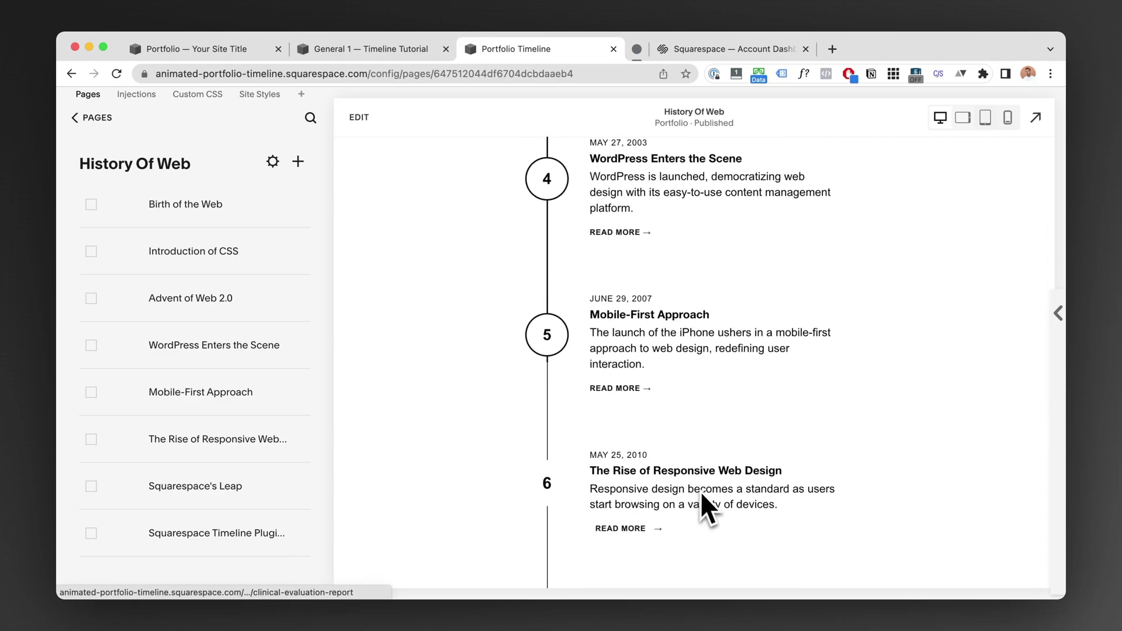
{"action": "scroll", "coordinate": [703, 492], "scroll_direction": "down", "scroll_amount": 3}
{"action": "scroll", "coordinate": [703, 498], "scroll_direction": "up", "scroll_amount": 15}
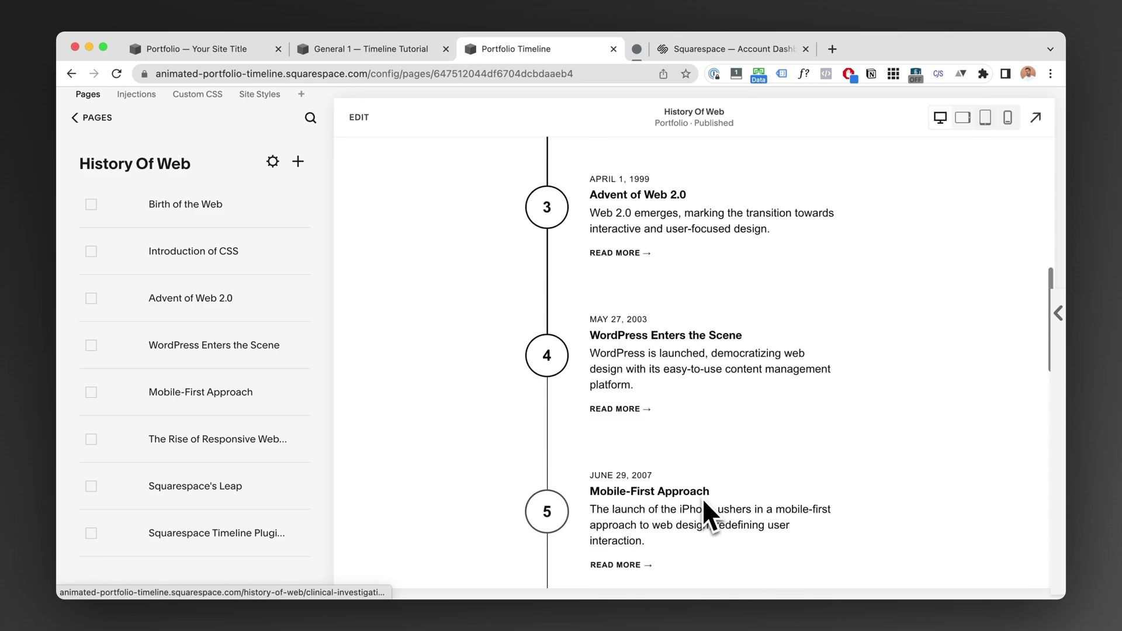
{"action": "left_click", "coordinate": [338, 52]}
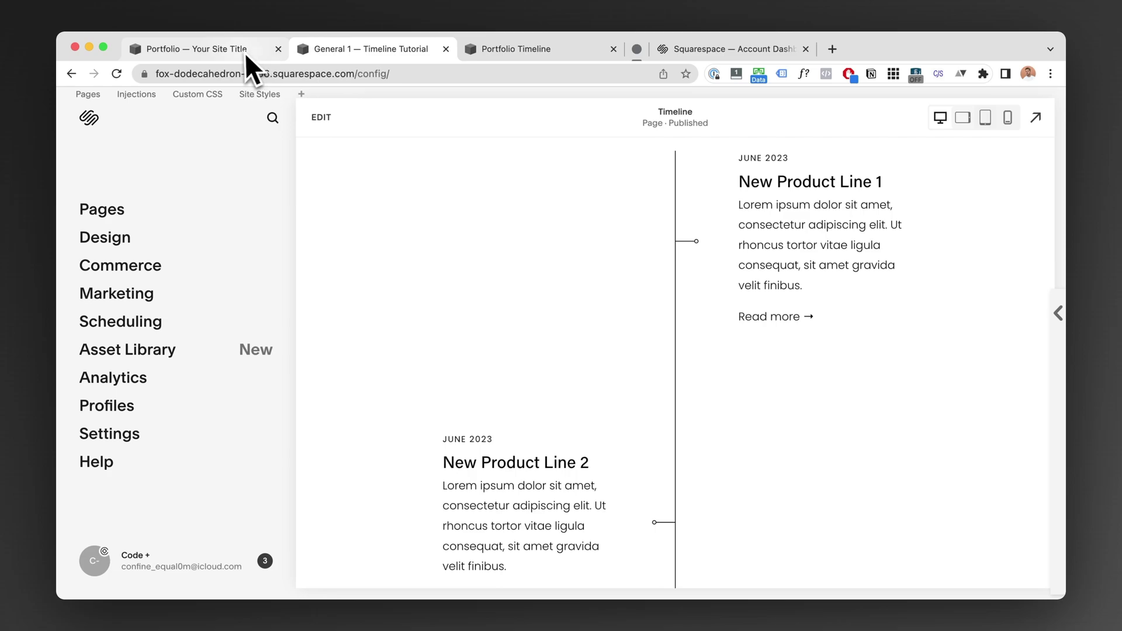
{"action": "scroll", "coordinate": [827, 359], "scroll_direction": "up", "scroll_amount": 5}
{"action": "scroll", "coordinate": [826, 359], "scroll_direction": "down", "scroll_amount": 3}
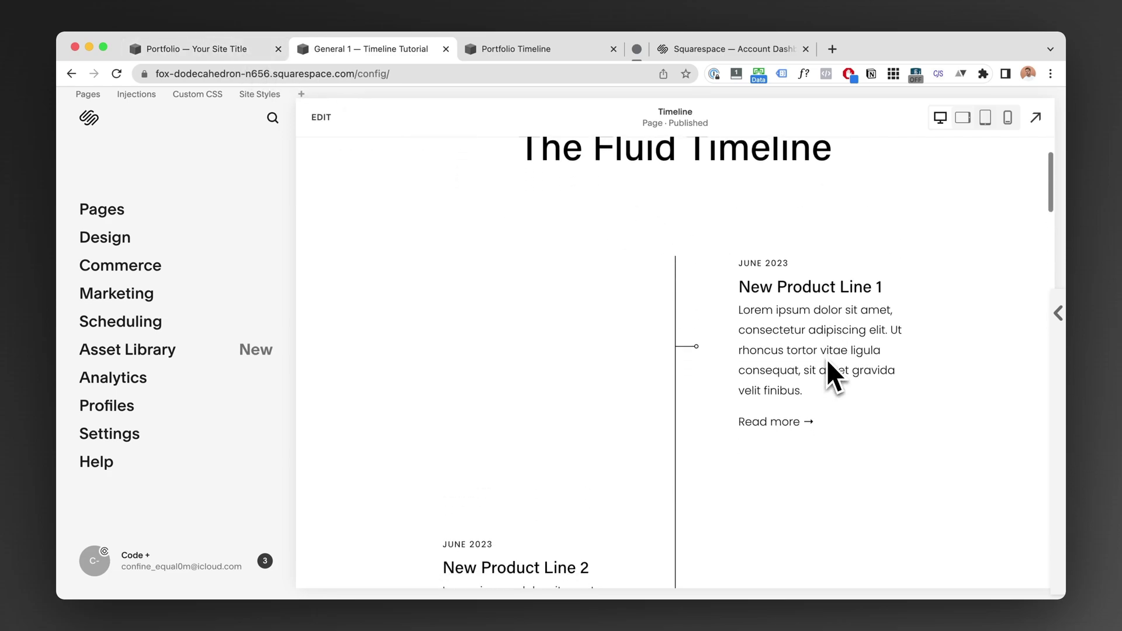
{"action": "scroll", "coordinate": [827, 359], "scroll_direction": "down", "scroll_amount": 1}
{"action": "scroll", "coordinate": [790, 300], "scroll_direction": "down", "scroll_amount": 2}
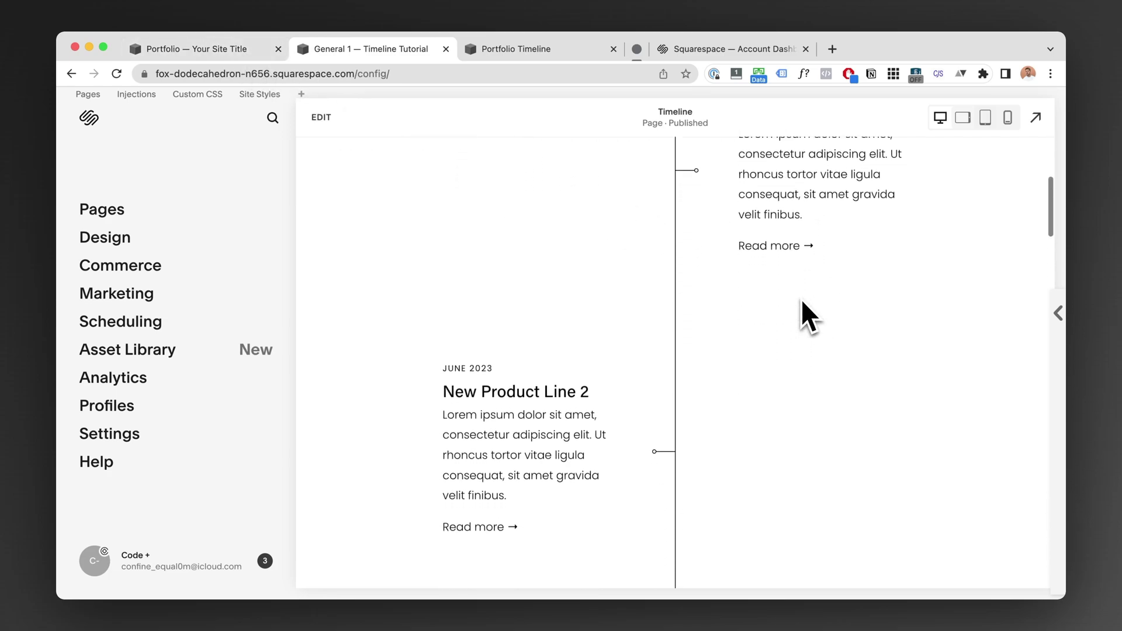
{"action": "scroll", "coordinate": [805, 299], "scroll_direction": "up", "scroll_amount": 1}
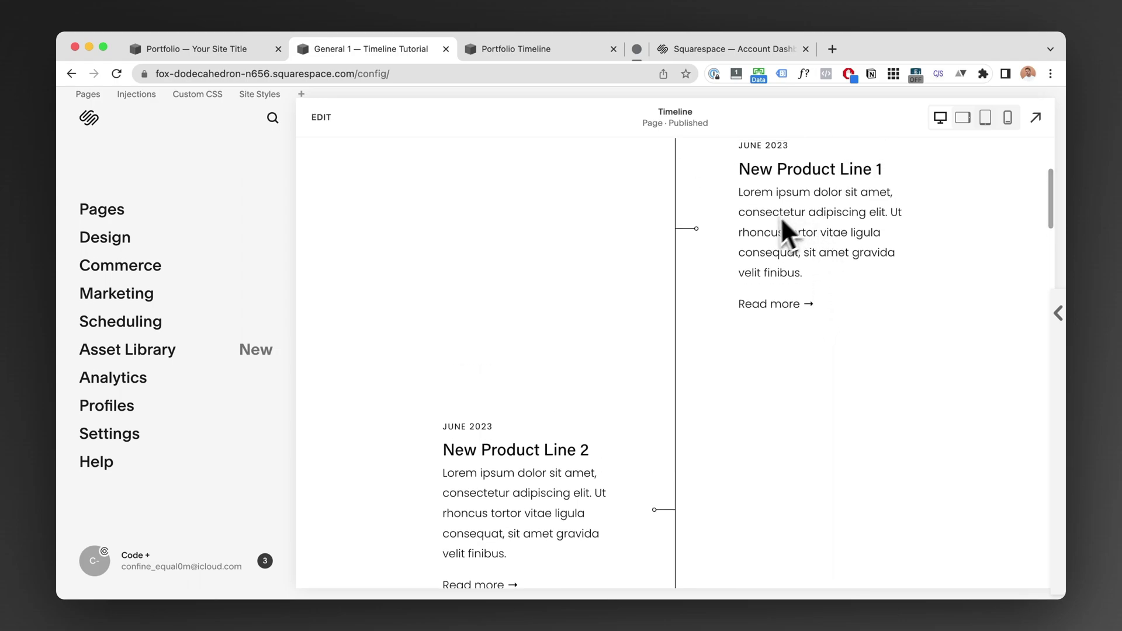
{"action": "left_click", "coordinate": [807, 264]}
{"action": "scroll", "coordinate": [844, 261], "scroll_direction": "up", "scroll_amount": 1}
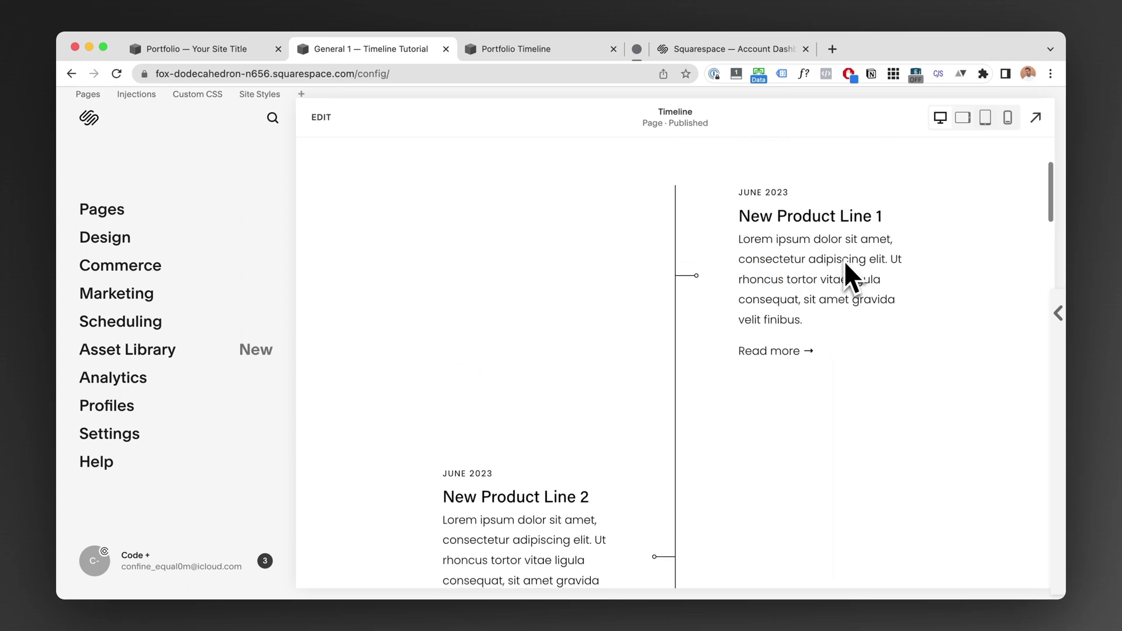
{"action": "scroll", "coordinate": [844, 261], "scroll_direction": "down", "scroll_amount": 1}
{"action": "scroll", "coordinate": [845, 258], "scroll_direction": "down", "scroll_amount": 3}
{"action": "scroll", "coordinate": [801, 321], "scroll_direction": "down", "scroll_amount": 2}
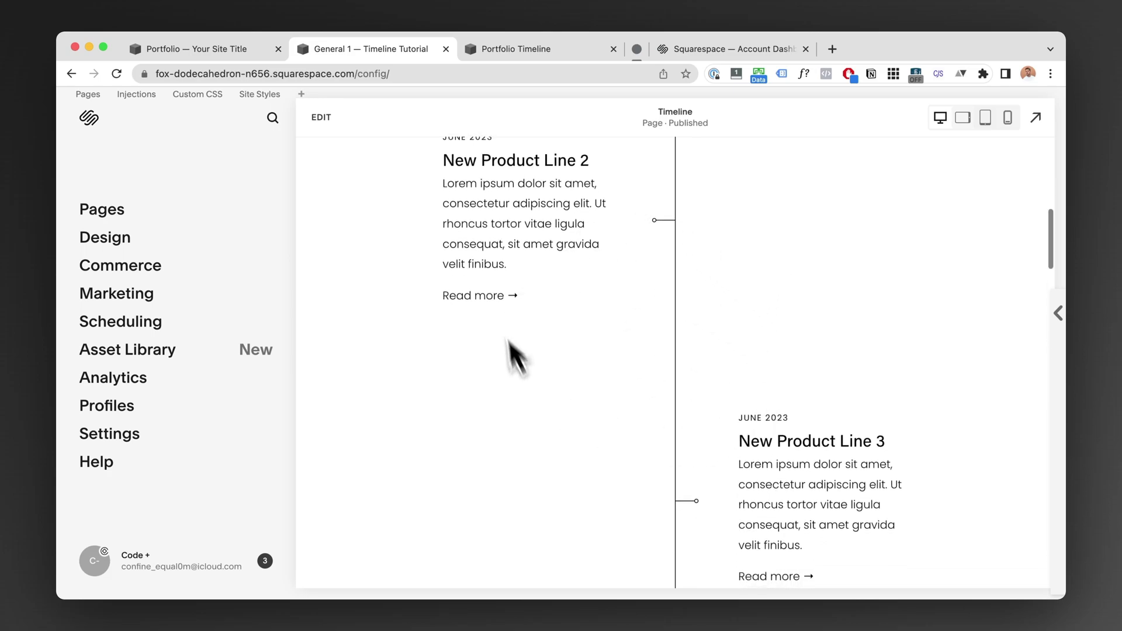
{"action": "scroll", "coordinate": [701, 371], "scroll_direction": "down", "scroll_amount": 1}
{"action": "scroll", "coordinate": [760, 292], "scroll_direction": "down", "scroll_amount": 2}
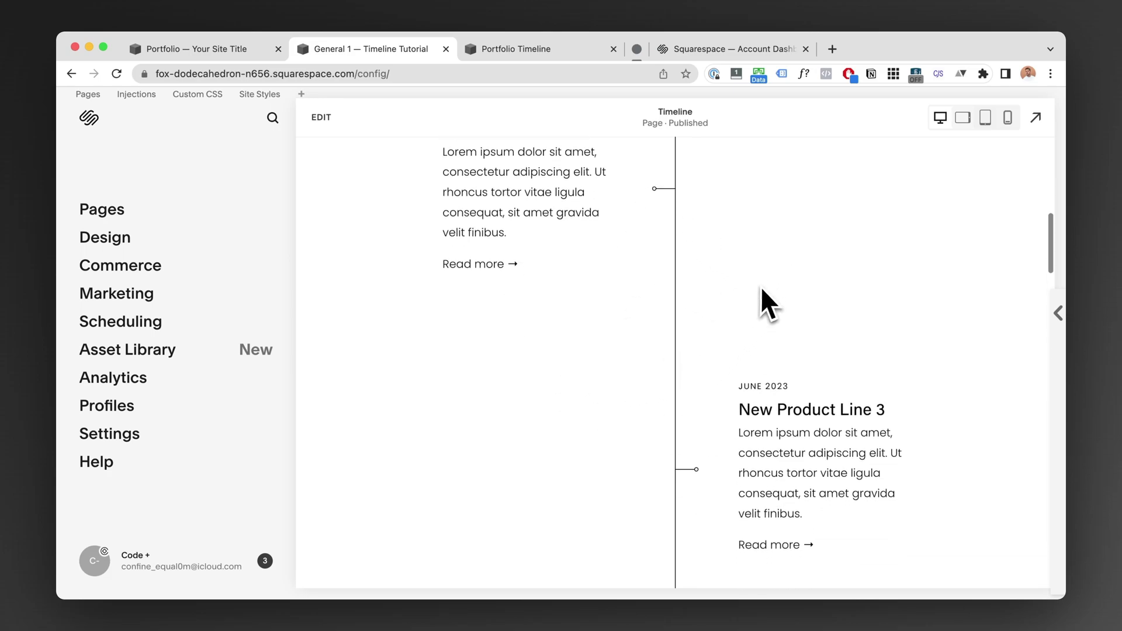
{"action": "scroll", "coordinate": [751, 348], "scroll_direction": "down", "scroll_amount": 2}
{"action": "scroll", "coordinate": [754, 347], "scroll_direction": "down", "scroll_amount": 5}
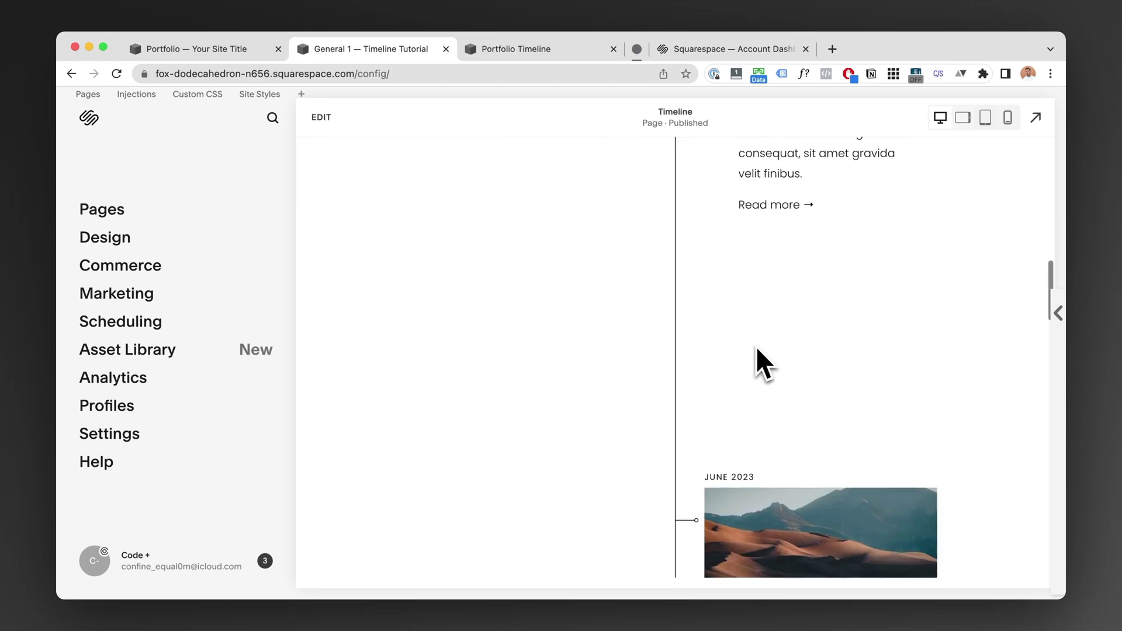
{"action": "scroll", "coordinate": [771, 304], "scroll_direction": "up", "scroll_amount": 2}
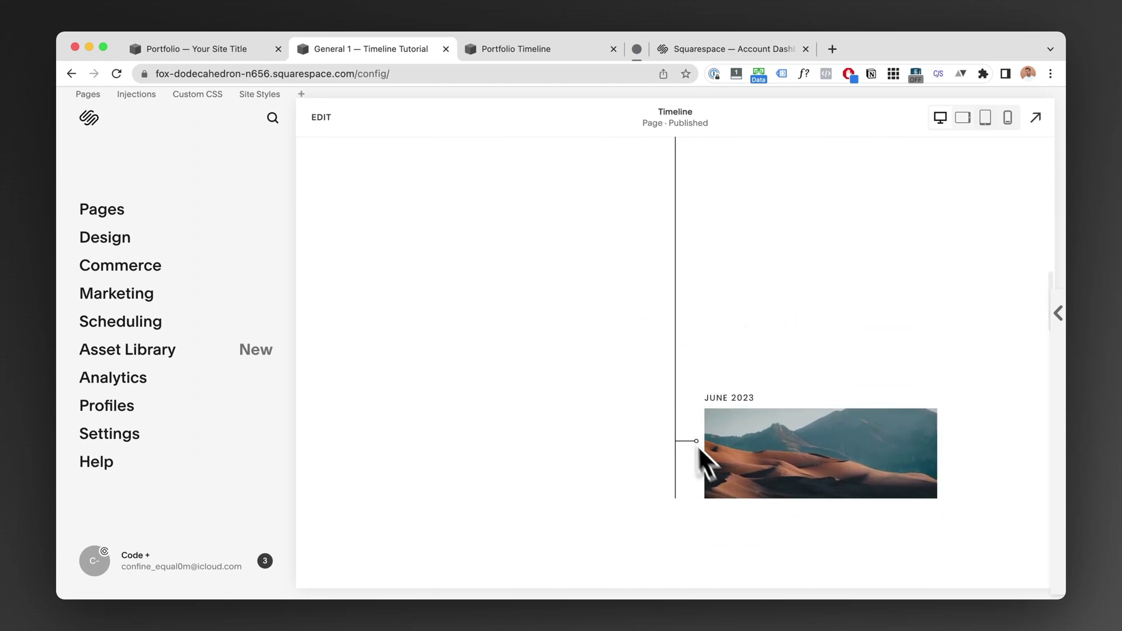
{"action": "scroll", "coordinate": [735, 433], "scroll_direction": "up", "scroll_amount": 2}
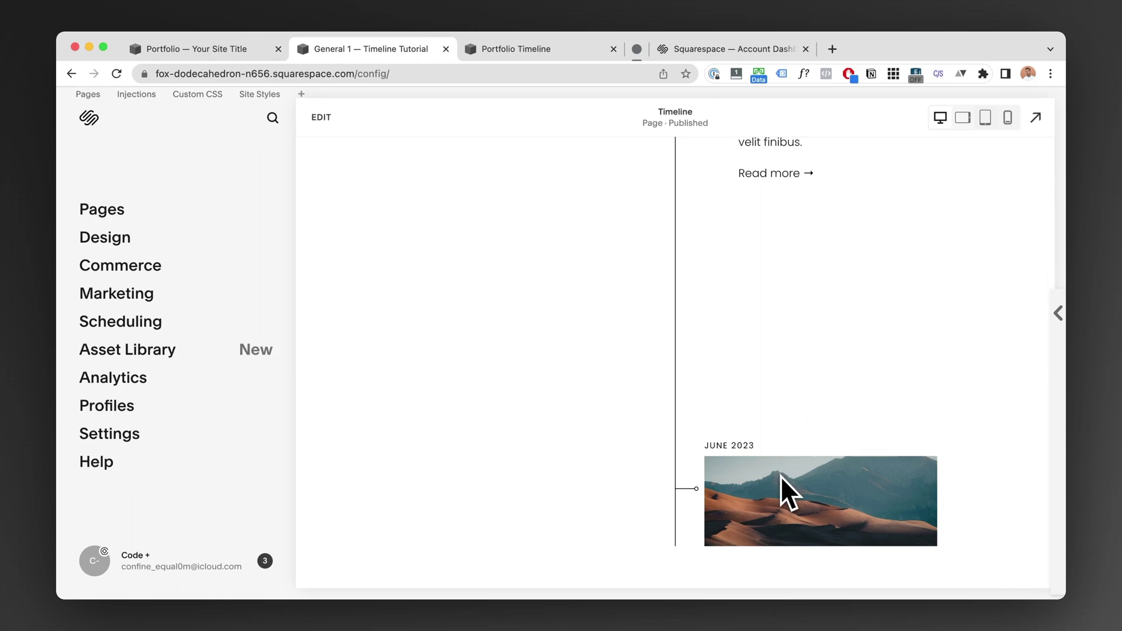
{"action": "scroll", "coordinate": [781, 477], "scroll_direction": "up", "scroll_amount": 3}
{"action": "scroll", "coordinate": [788, 515], "scroll_direction": "up", "scroll_amount": 4}
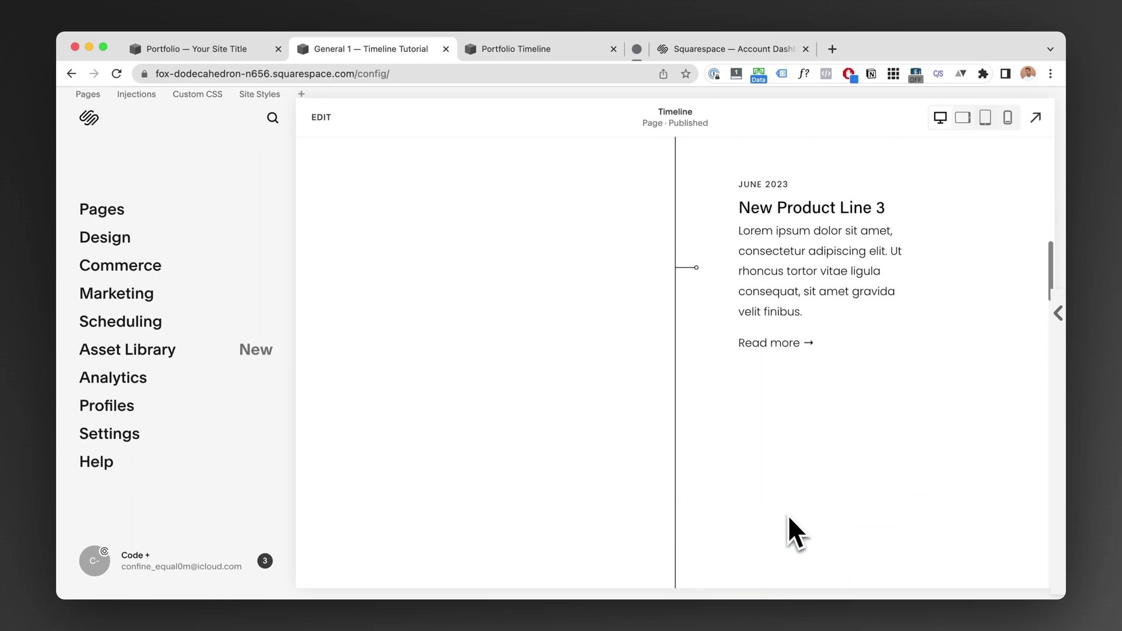
{"action": "scroll", "coordinate": [766, 360], "scroll_direction": "up", "scroll_amount": 3}
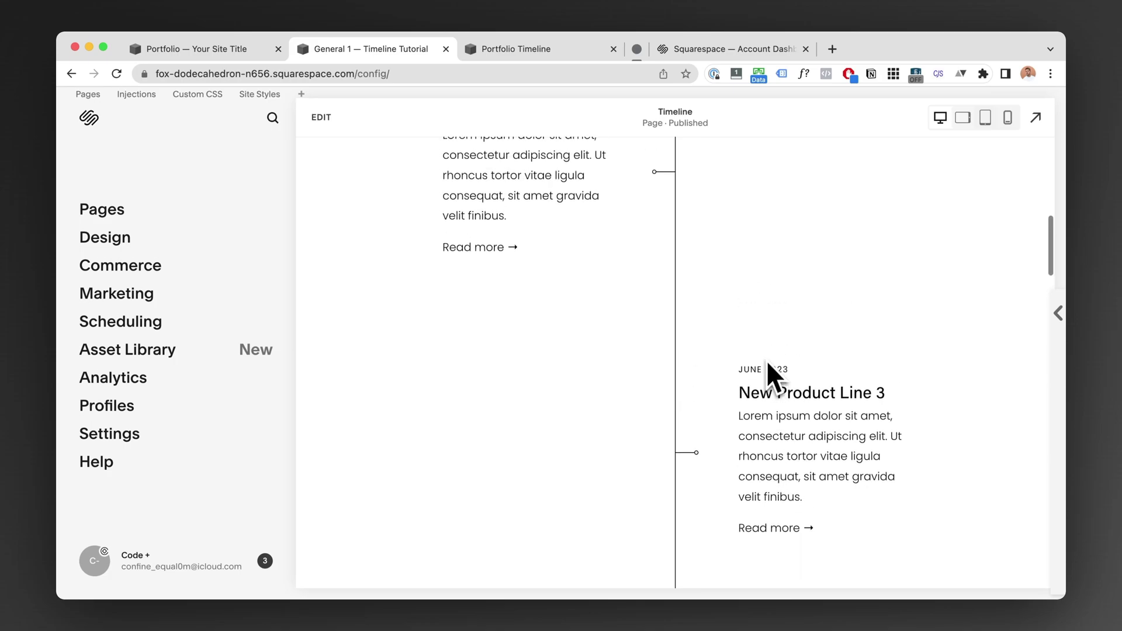
{"action": "scroll", "coordinate": [678, 366], "scroll_direction": "up", "scroll_amount": 2}
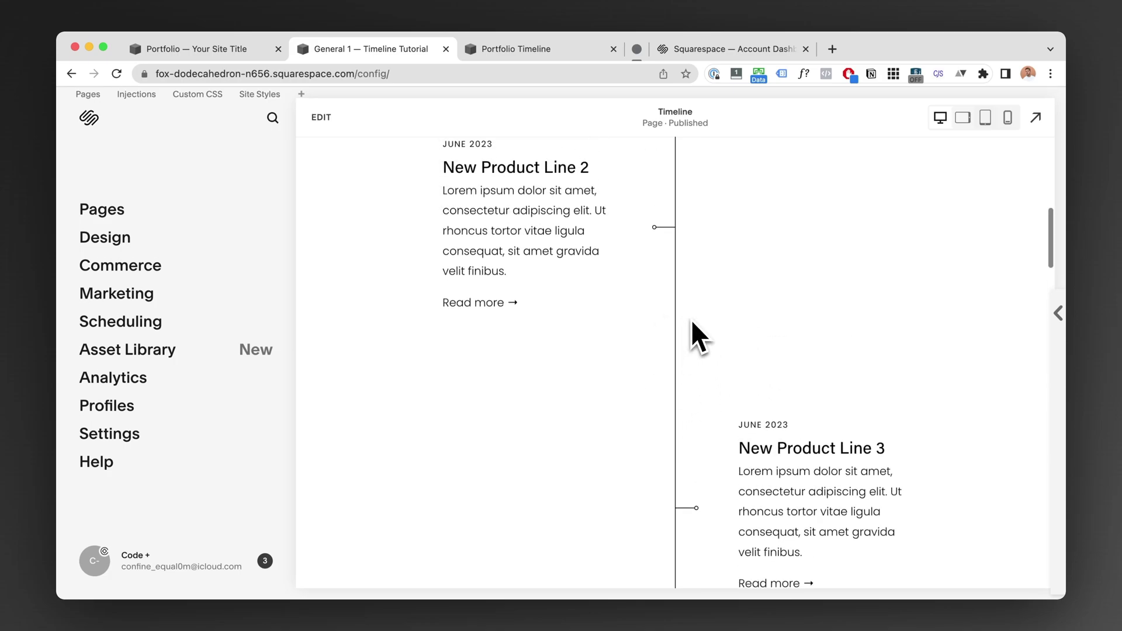
{"action": "scroll", "coordinate": [702, 324], "scroll_direction": "up", "scroll_amount": 3}
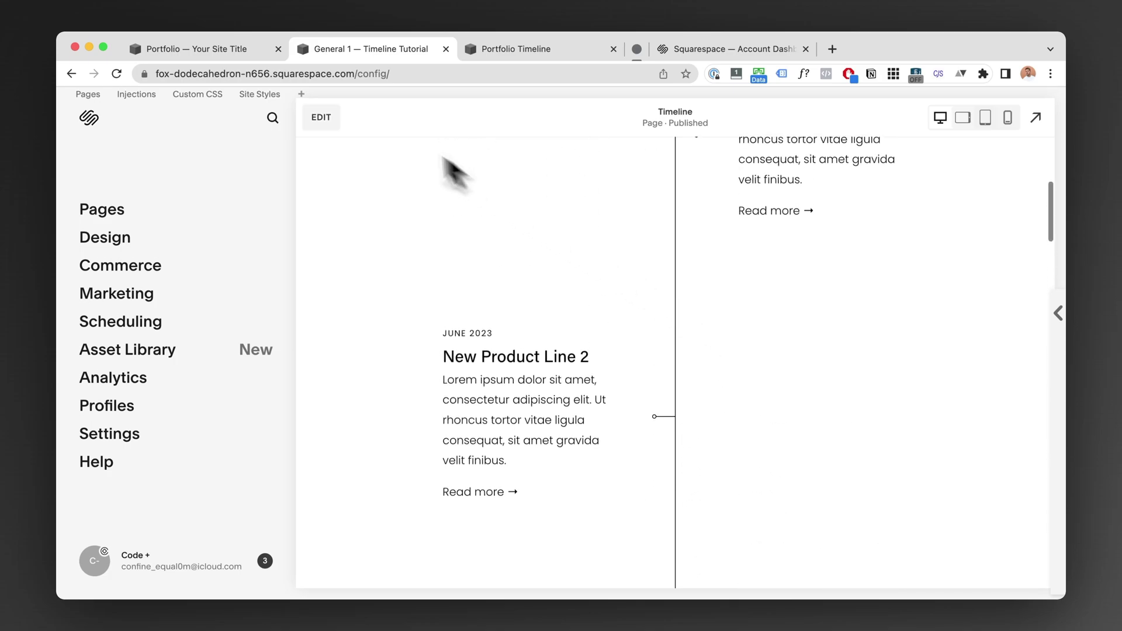
Enter editing on the Timeline page, selecting then deselecting the New Product Line 1 entry
{"action": "left_click", "coordinate": [322, 117]}
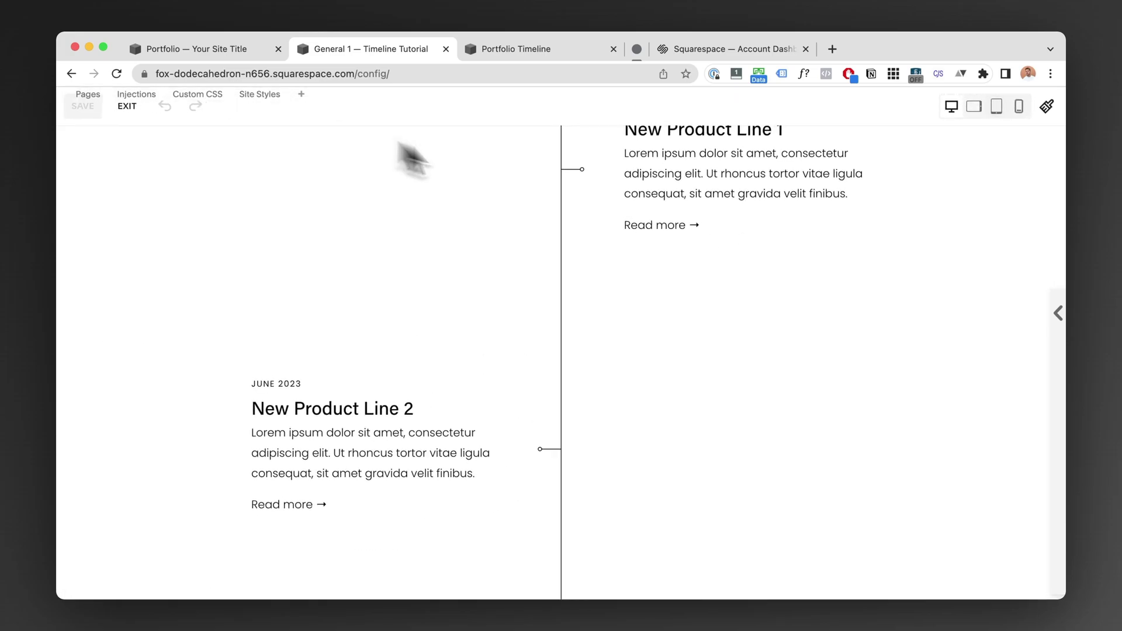
{"action": "left_click", "coordinate": [554, 244]}
{"action": "left_click", "coordinate": [689, 293]}
Scroll through the timeline section's product entries in the editor
{"action": "scroll", "coordinate": [687, 295], "scroll_direction": "up", "scroll_amount": 2}
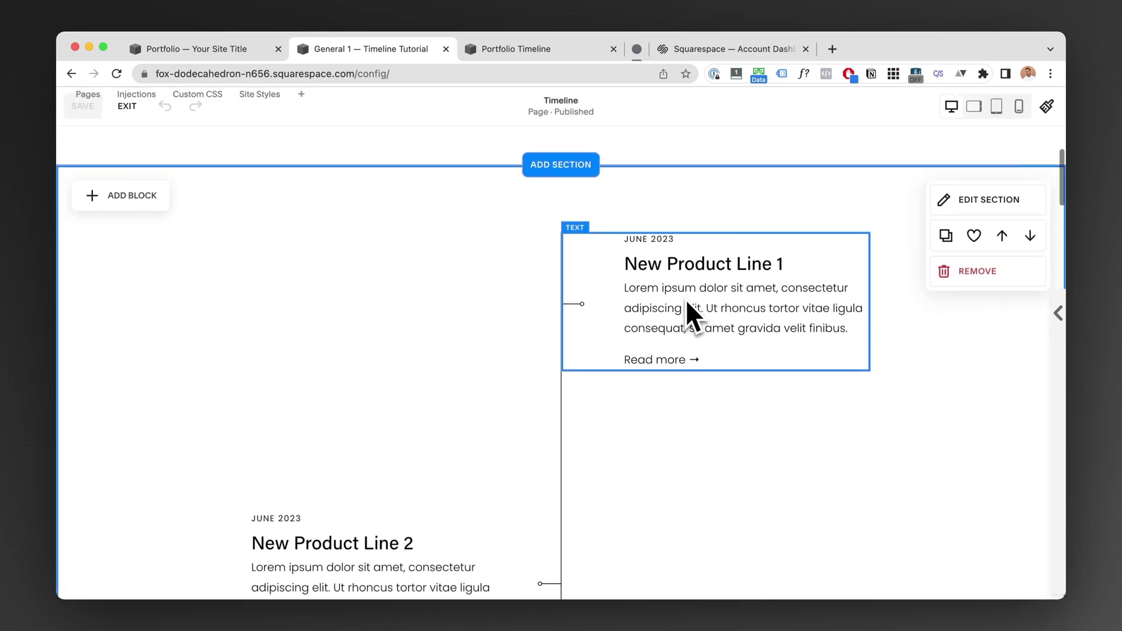
{"action": "scroll", "coordinate": [409, 324], "scroll_direction": "down", "scroll_amount": 2}
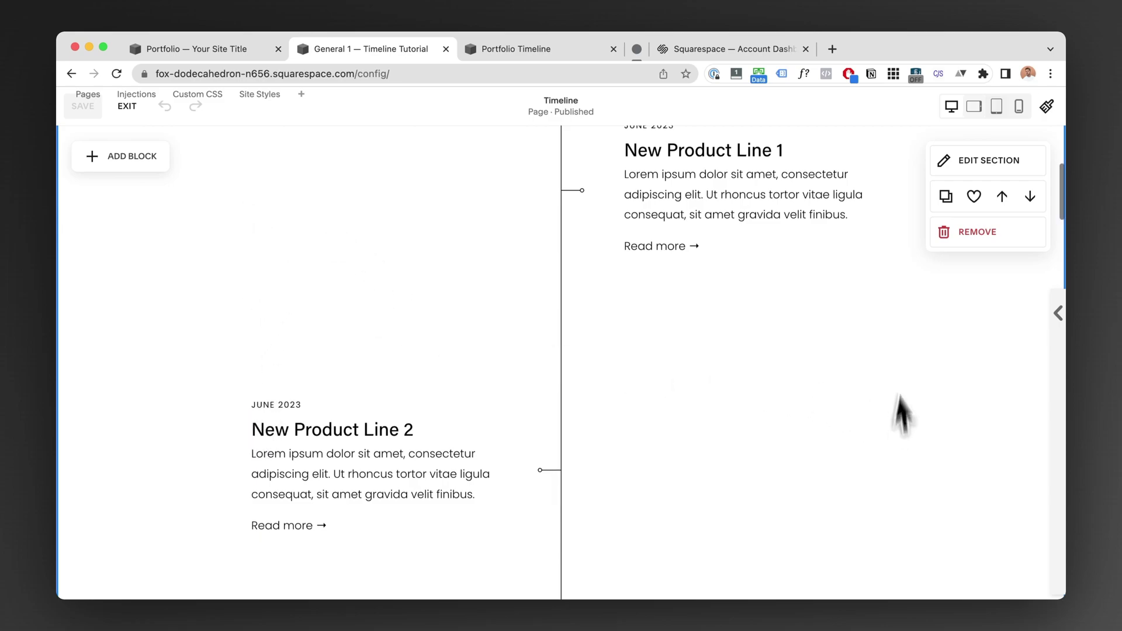
{"action": "scroll", "coordinate": [900, 319], "scroll_direction": "down", "scroll_amount": 2}
{"action": "scroll", "coordinate": [901, 318], "scroll_direction": "down", "scroll_amount": 1}
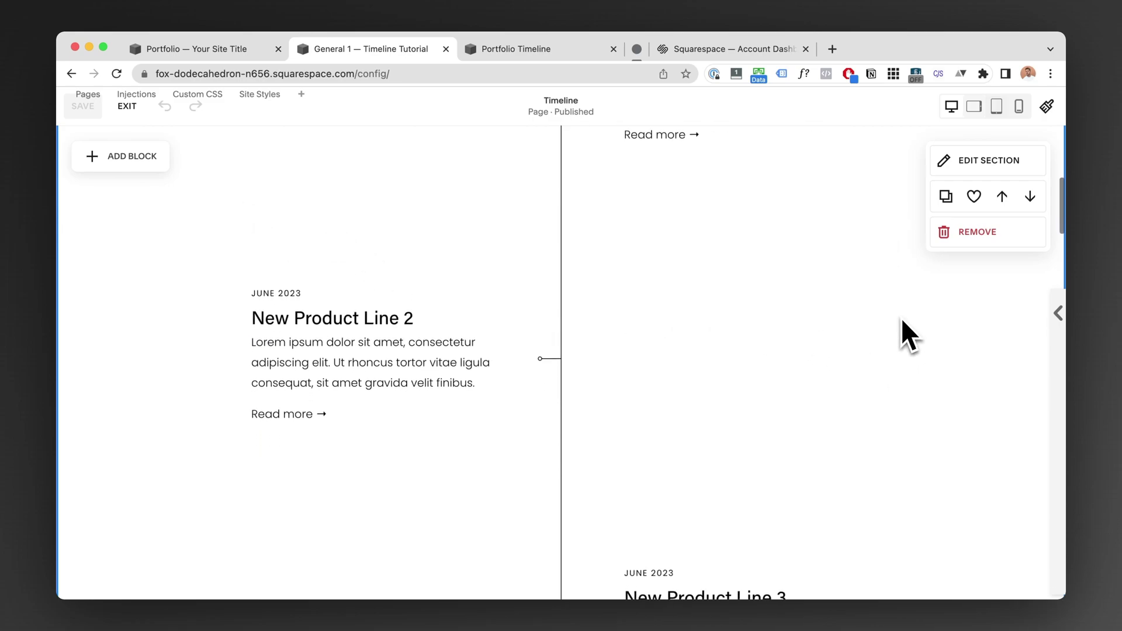
{"action": "scroll", "coordinate": [901, 318], "scroll_direction": "down", "scroll_amount": 1}
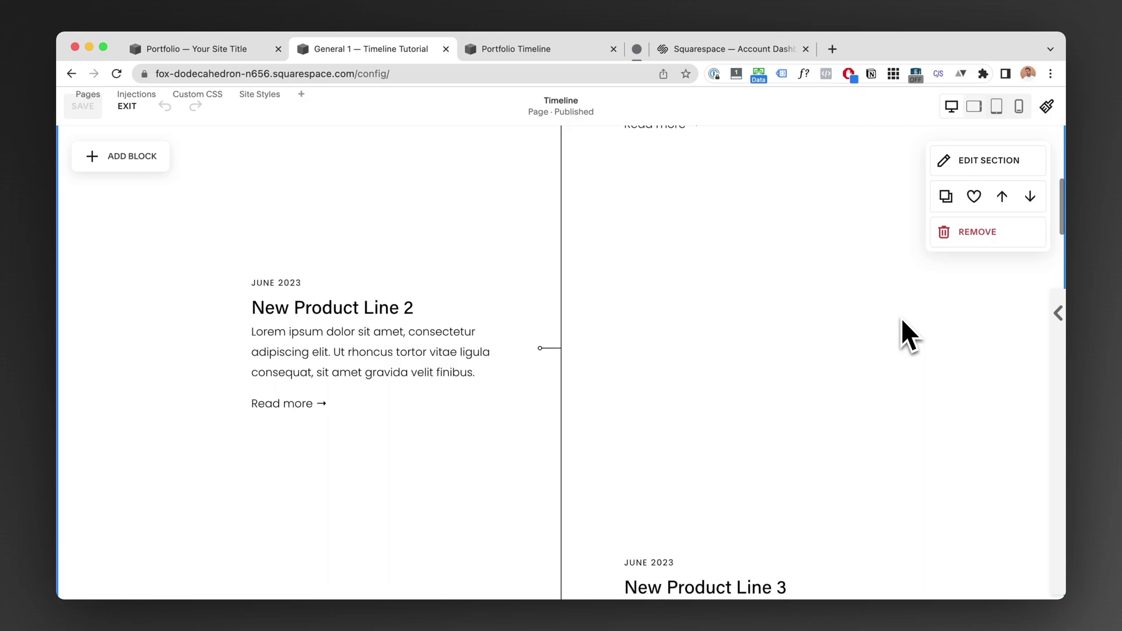
{"action": "scroll", "coordinate": [902, 317], "scroll_direction": "down", "scroll_amount": 1}
{"action": "scroll", "coordinate": [901, 318], "scroll_direction": "down", "scroll_amount": 1}
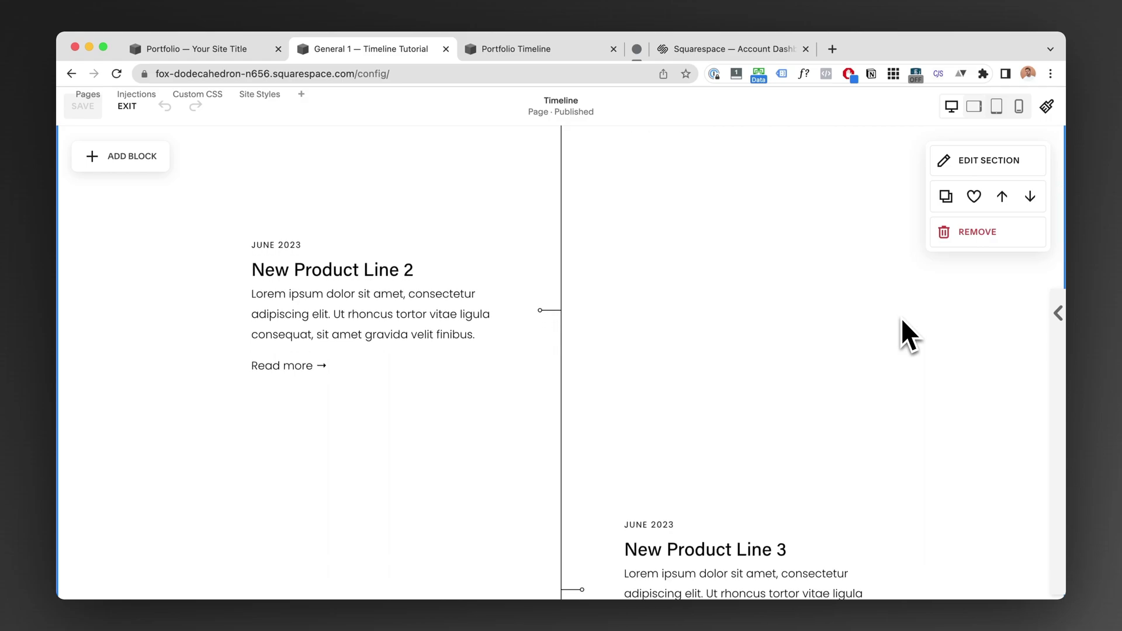
{"action": "scroll", "coordinate": [757, 377], "scroll_direction": "down", "scroll_amount": 1}
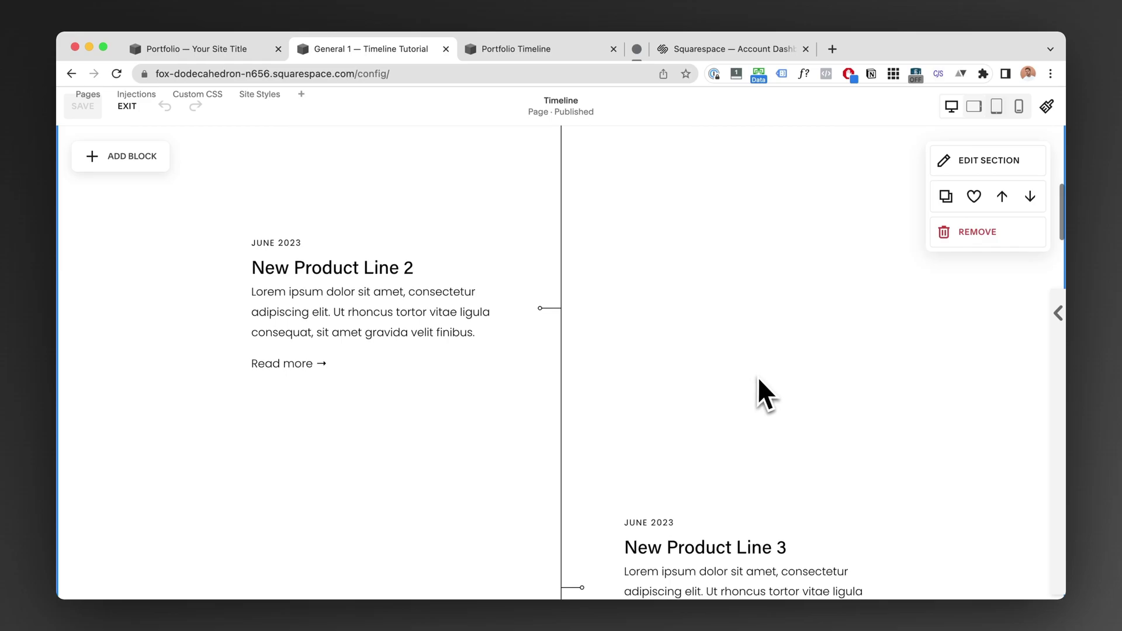
{"action": "scroll", "coordinate": [798, 339], "scroll_direction": "down", "scroll_amount": 3}
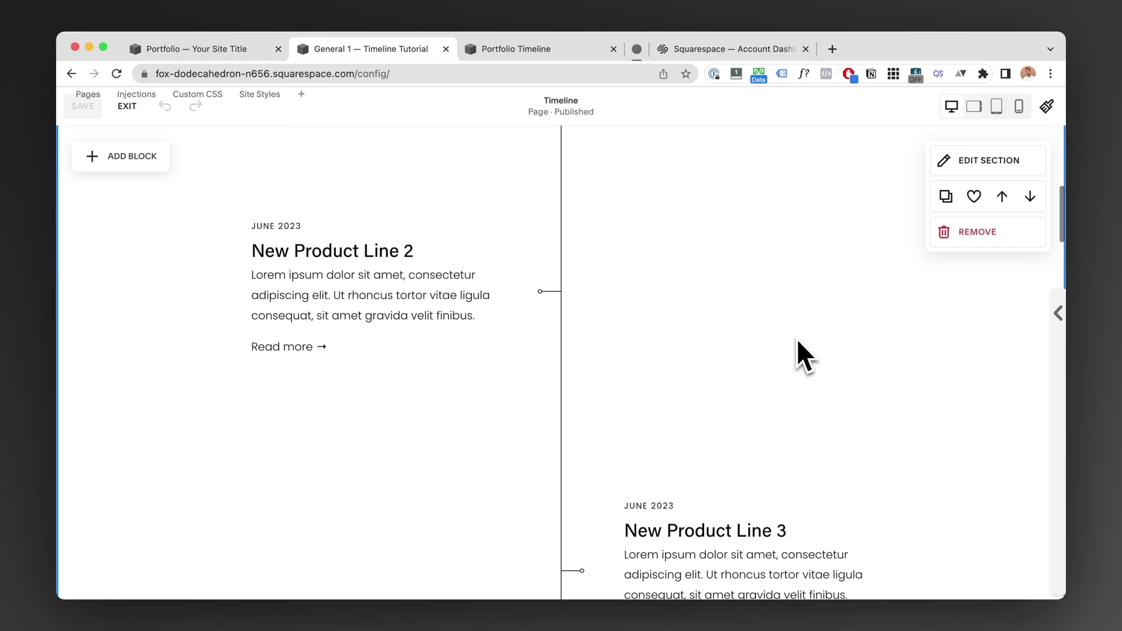
{"action": "scroll", "coordinate": [797, 342], "scroll_direction": "up", "scroll_amount": 10}
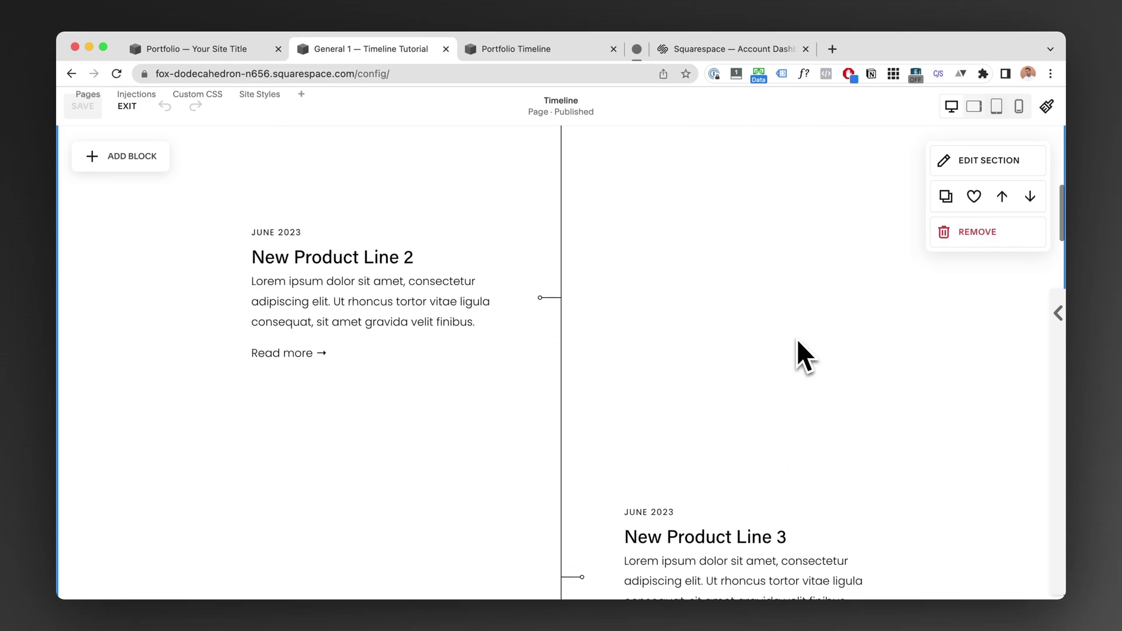
{"action": "scroll", "coordinate": [798, 342], "scroll_direction": "down", "scroll_amount": 10}
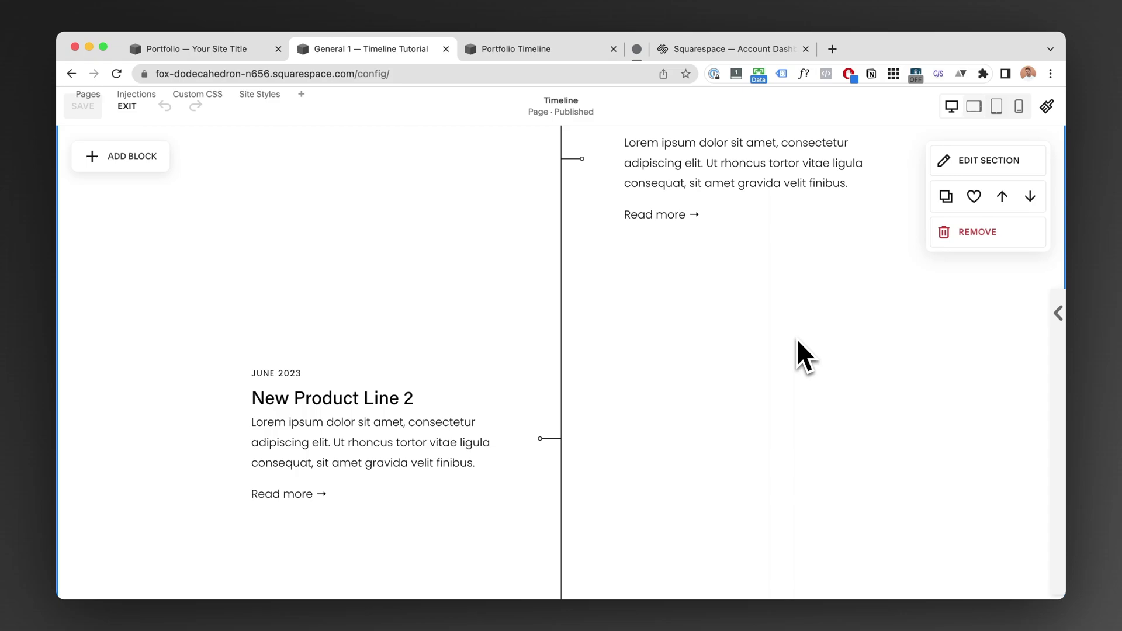
{"action": "scroll", "coordinate": [797, 338], "scroll_direction": "up", "scroll_amount": 1}
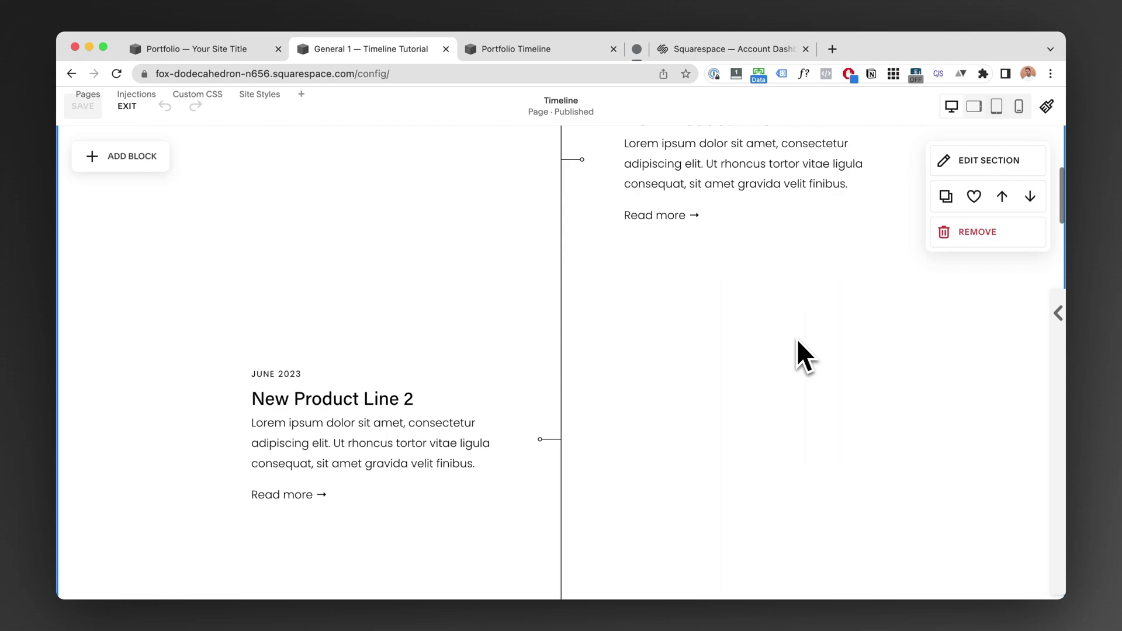
{"action": "scroll", "coordinate": [797, 348], "scroll_direction": "up", "scroll_amount": 3}
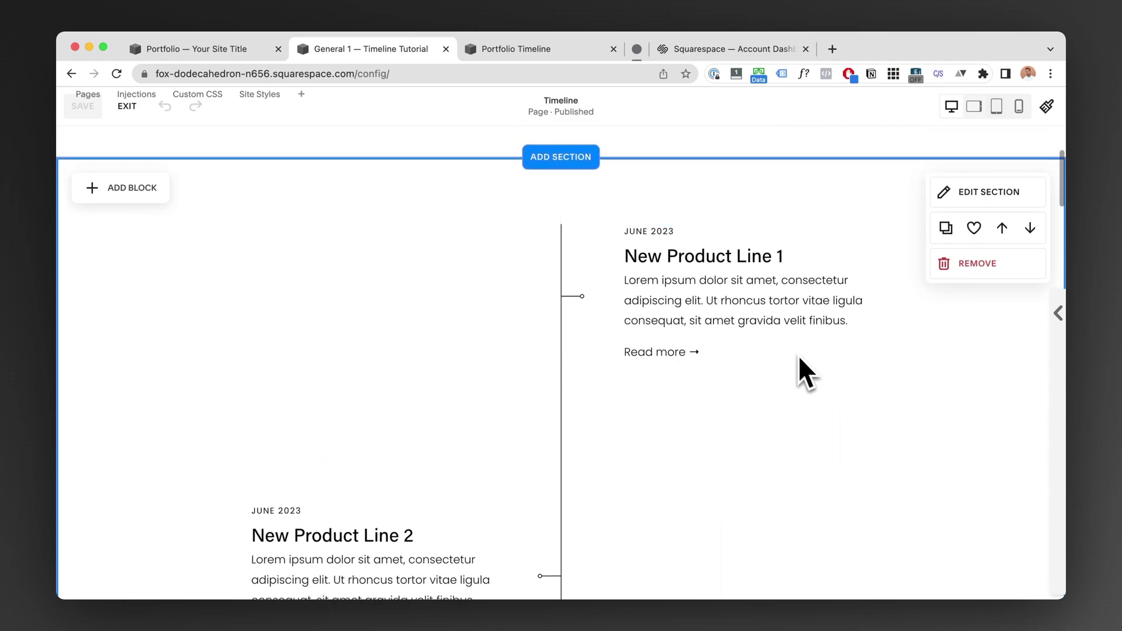
{"action": "scroll", "coordinate": [816, 383], "scroll_direction": "up", "scroll_amount": 1}
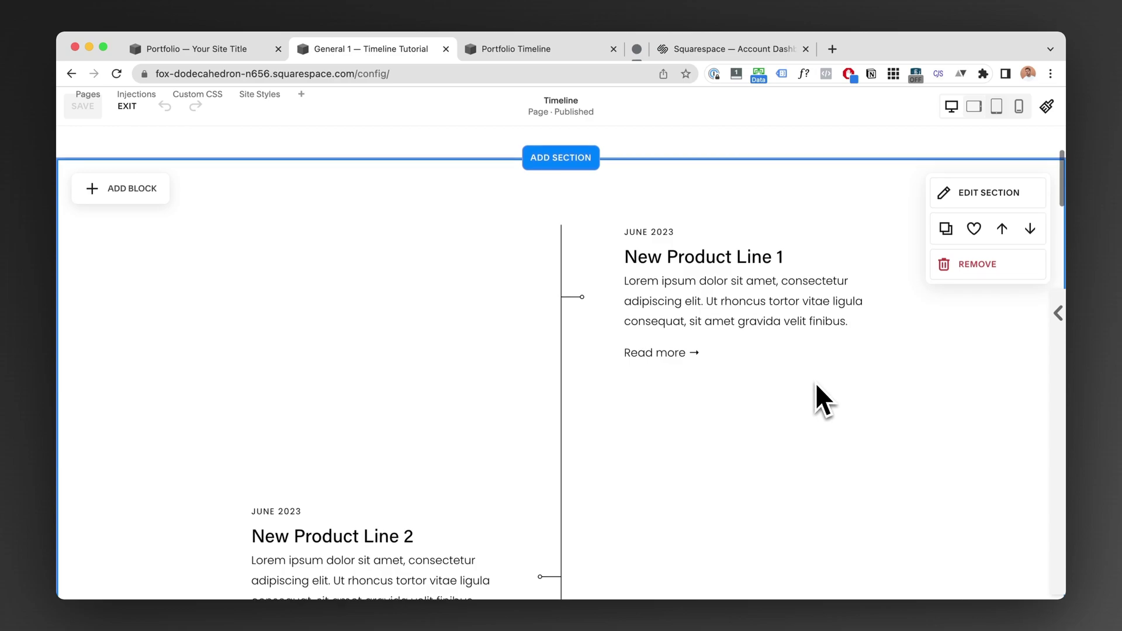
{"action": "scroll", "coordinate": [815, 383], "scroll_direction": "up", "scroll_amount": 1}
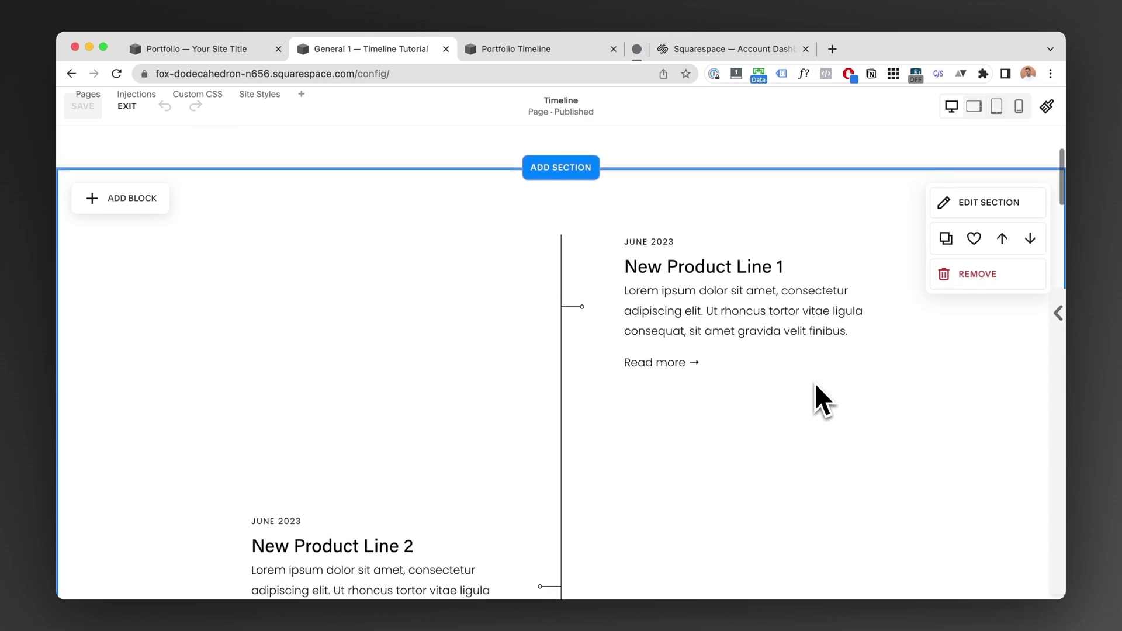
{"action": "scroll", "coordinate": [863, 394], "scroll_direction": "down", "scroll_amount": 1}
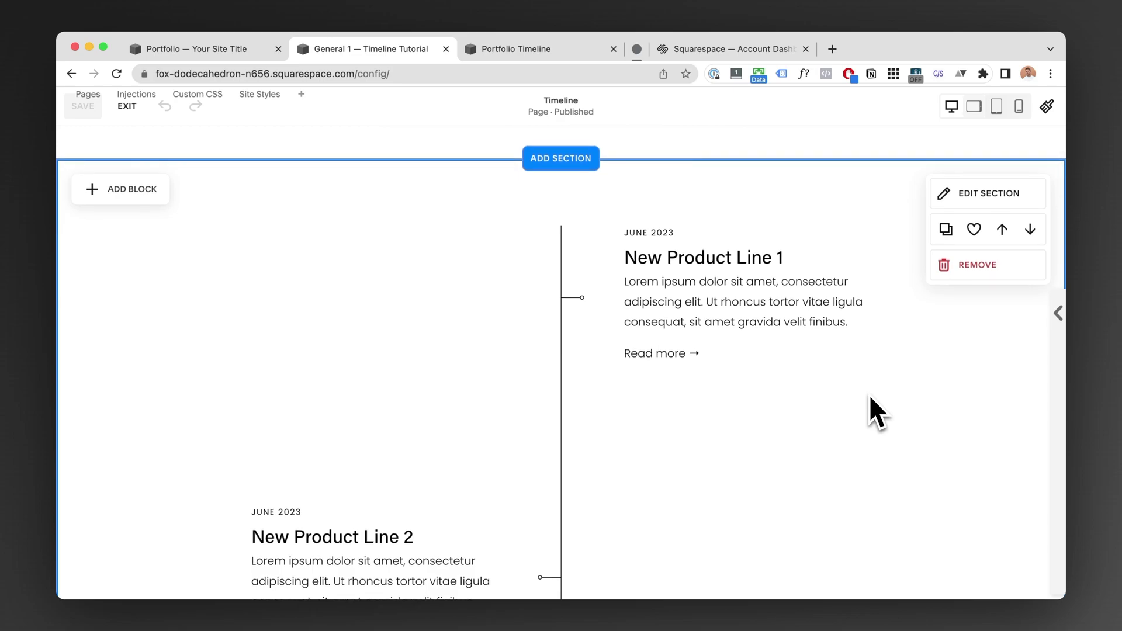
{"action": "scroll", "coordinate": [870, 398], "scroll_direction": "up", "scroll_amount": 1}
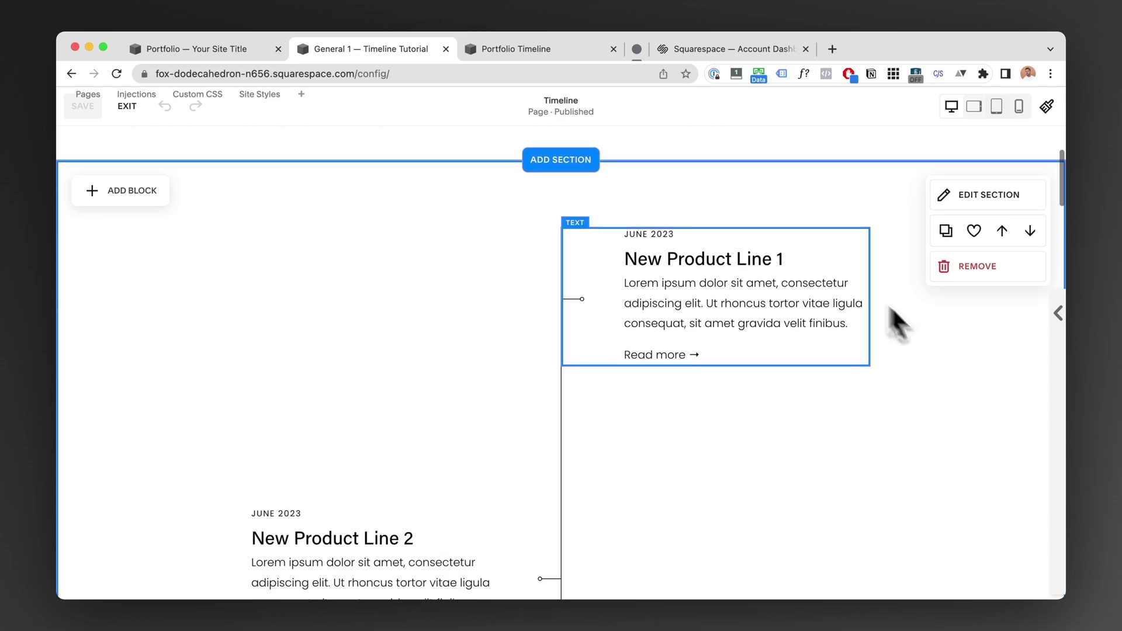
{"action": "scroll", "coordinate": [528, 333], "scroll_direction": "down", "scroll_amount": 5}
{"action": "scroll", "coordinate": [646, 326], "scroll_direction": "up", "scroll_amount": 5}
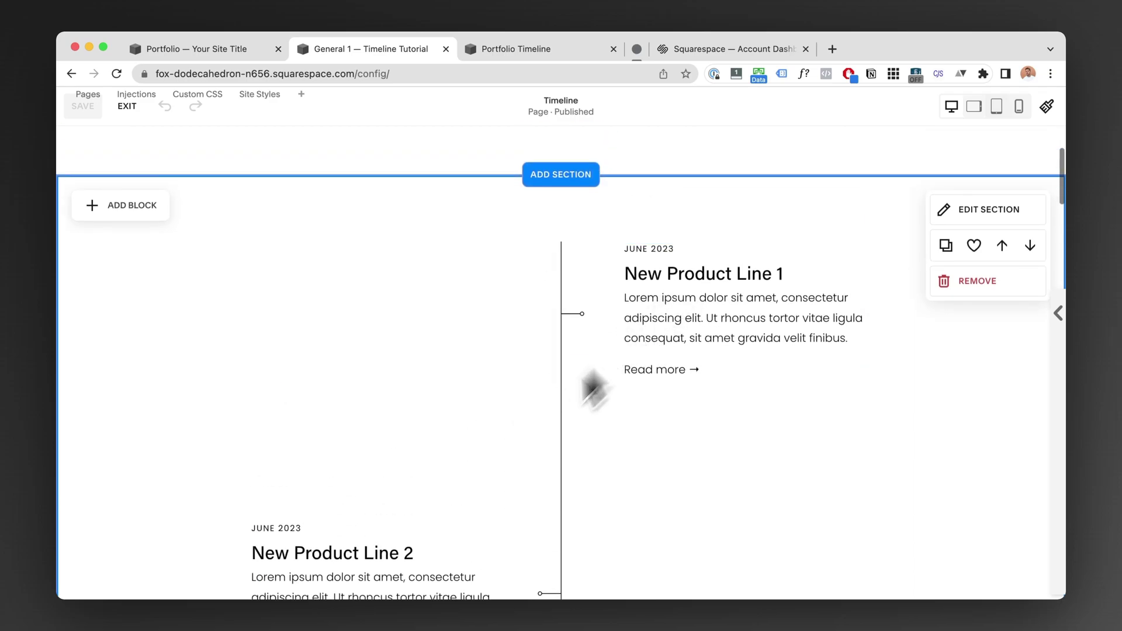
{"action": "scroll", "coordinate": [576, 401], "scroll_direction": "down", "scroll_amount": 3}
{"action": "left_click", "coordinate": [494, 47]}
{"action": "scroll", "coordinate": [655, 187], "scroll_direction": "down", "scroll_amount": 8}
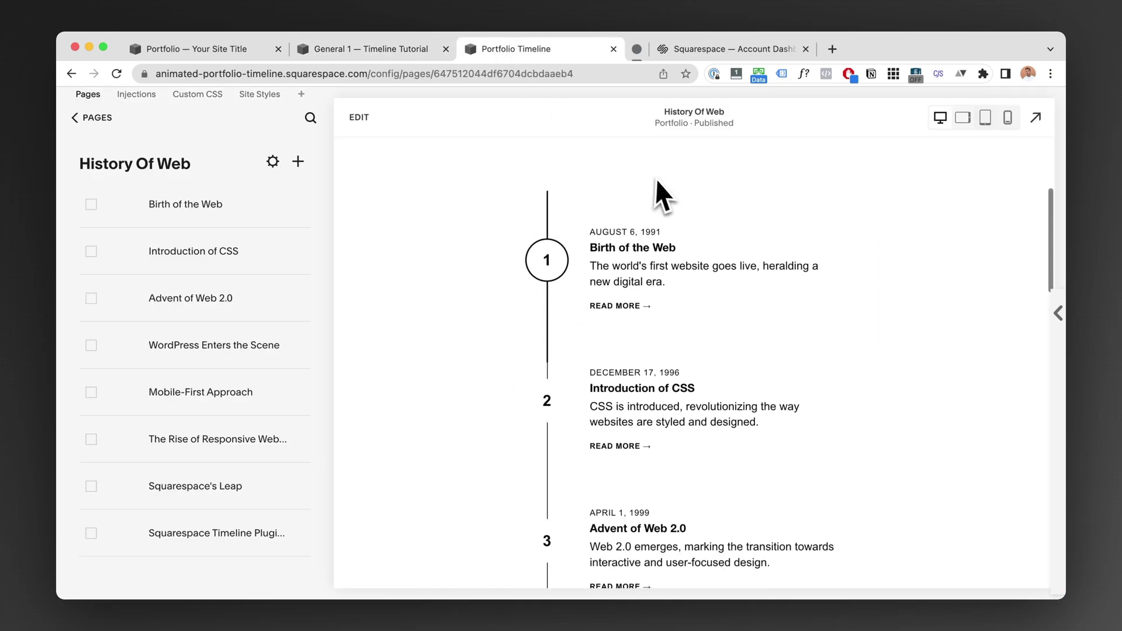
{"action": "scroll", "coordinate": [748, 238], "scroll_direction": "down", "scroll_amount": 2}
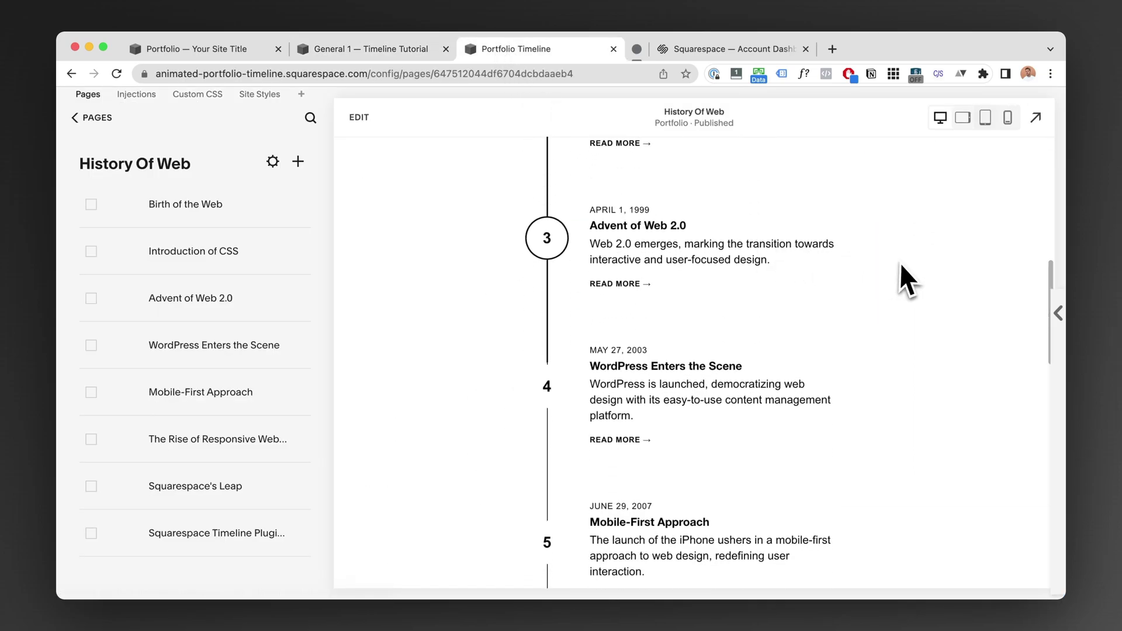
{"action": "scroll", "coordinate": [966, 266], "scroll_direction": "down", "scroll_amount": 3}
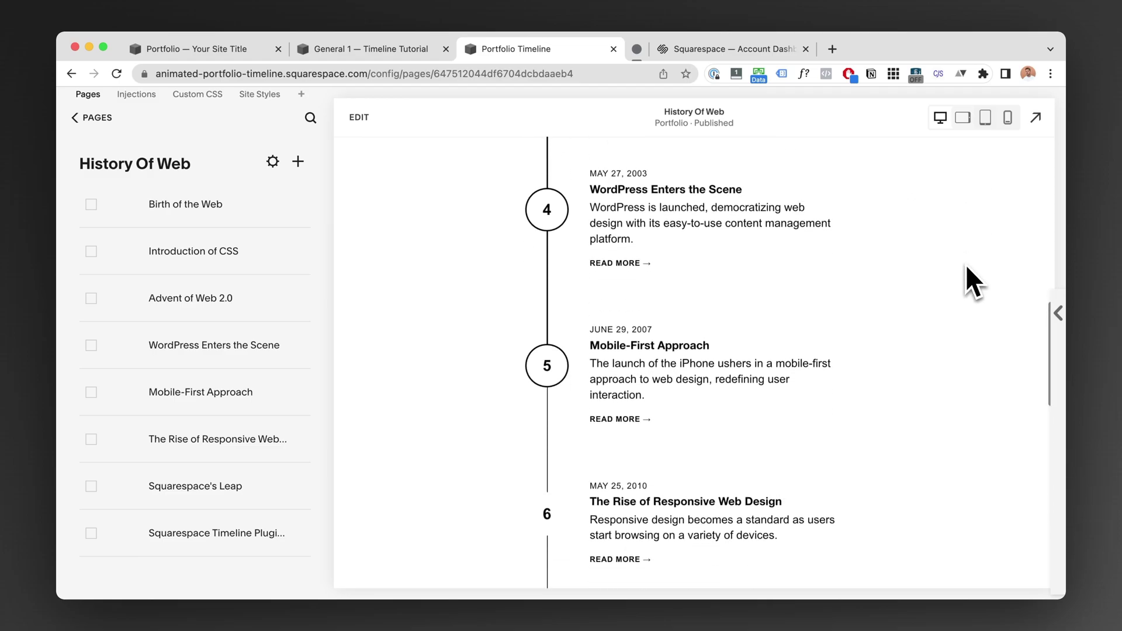
{"action": "scroll", "coordinate": [965, 265], "scroll_direction": "up", "scroll_amount": 15}
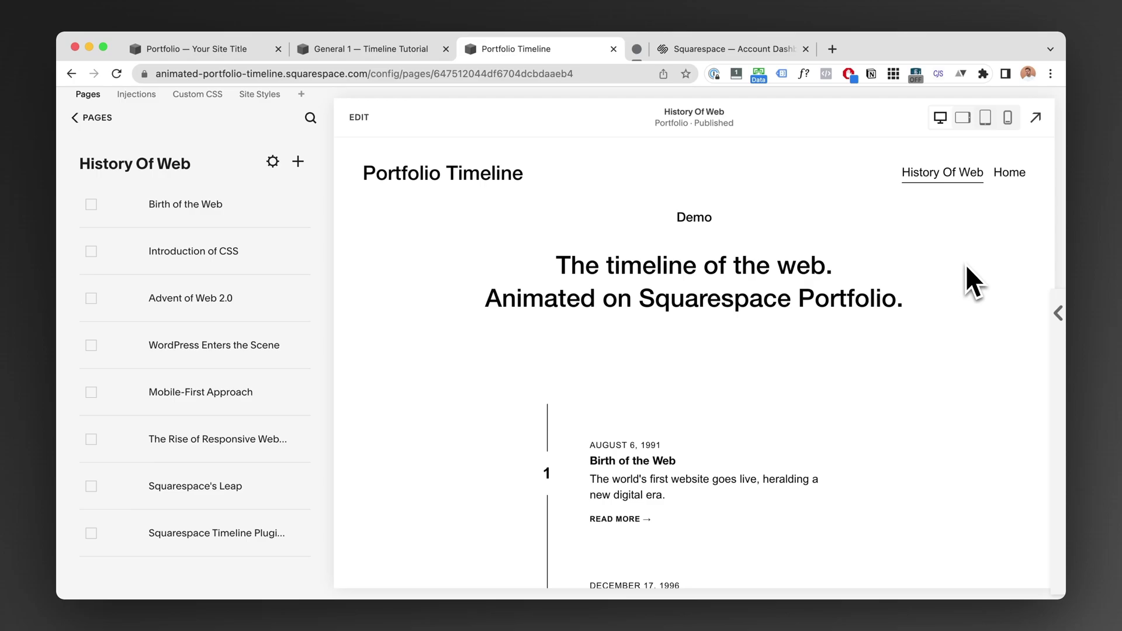
{"action": "left_click", "coordinate": [389, 44]}
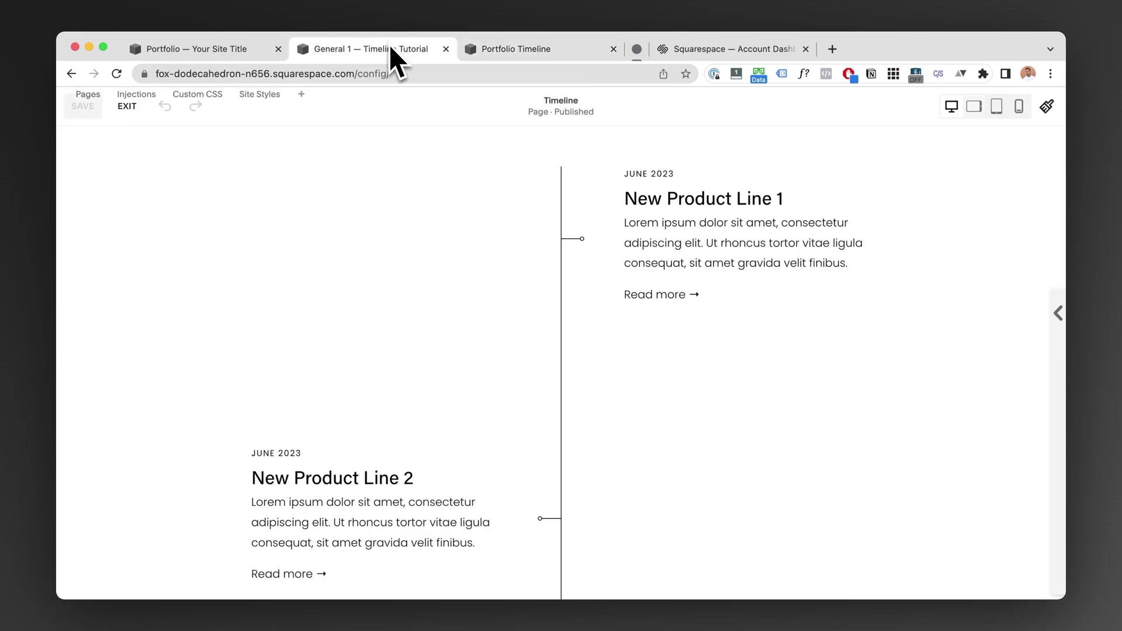
{"action": "scroll", "coordinate": [759, 315], "scroll_direction": "up", "scroll_amount": 2}
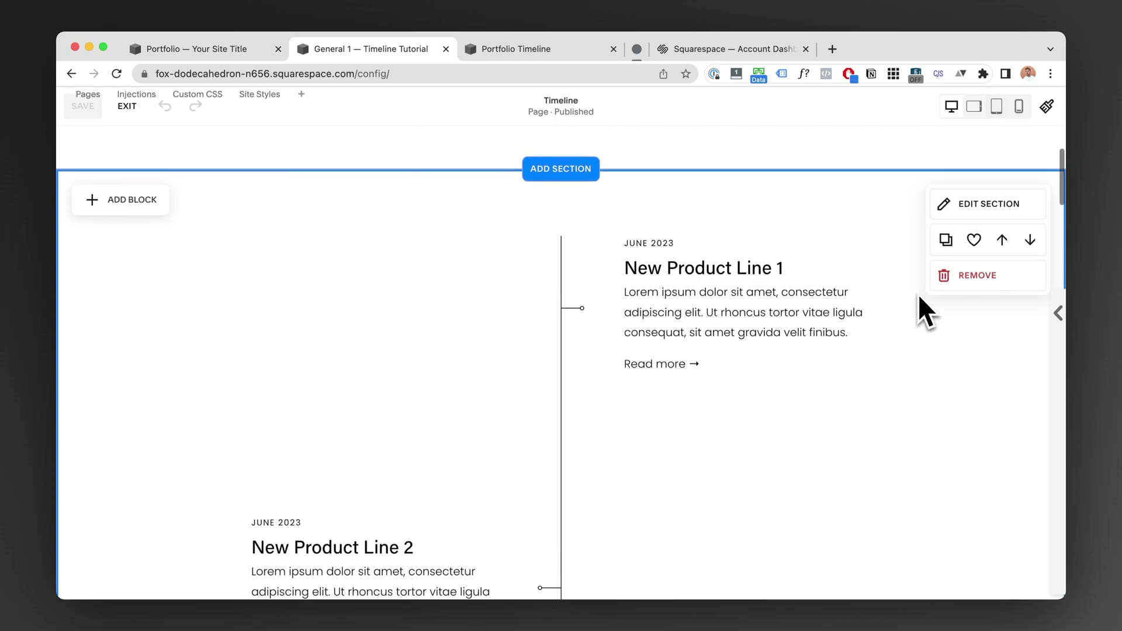